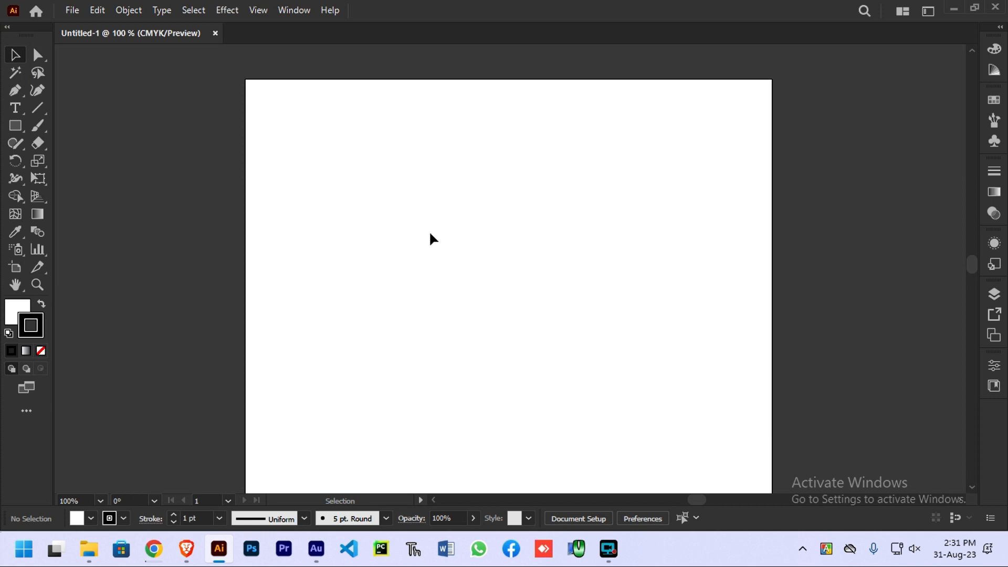
# Draw an open path of six straight segments with the Pen tool in the upper-left area of the artboard and end it
pyautogui.click(18, 92)
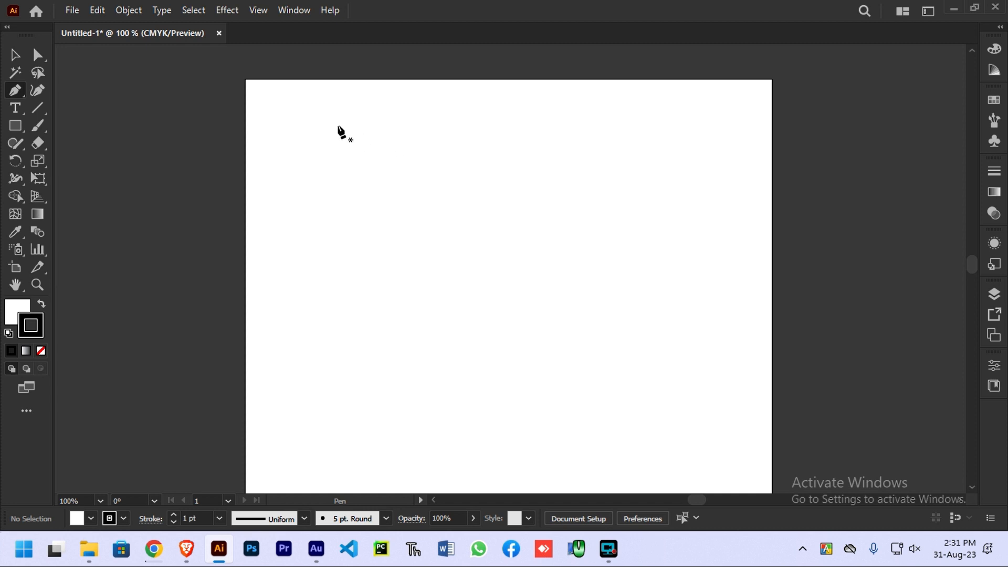
pyautogui.click(336, 120)
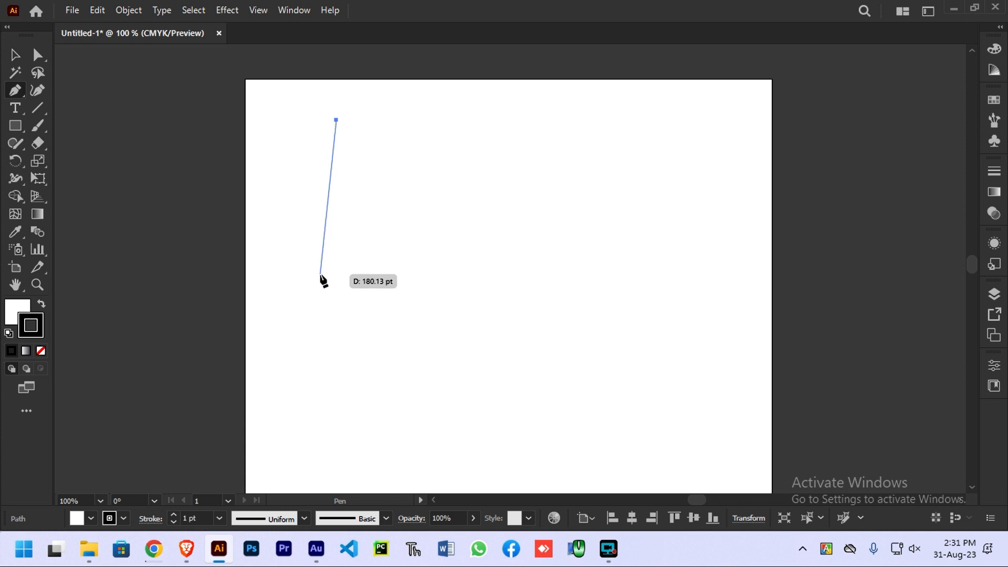
pyautogui.click(337, 279)
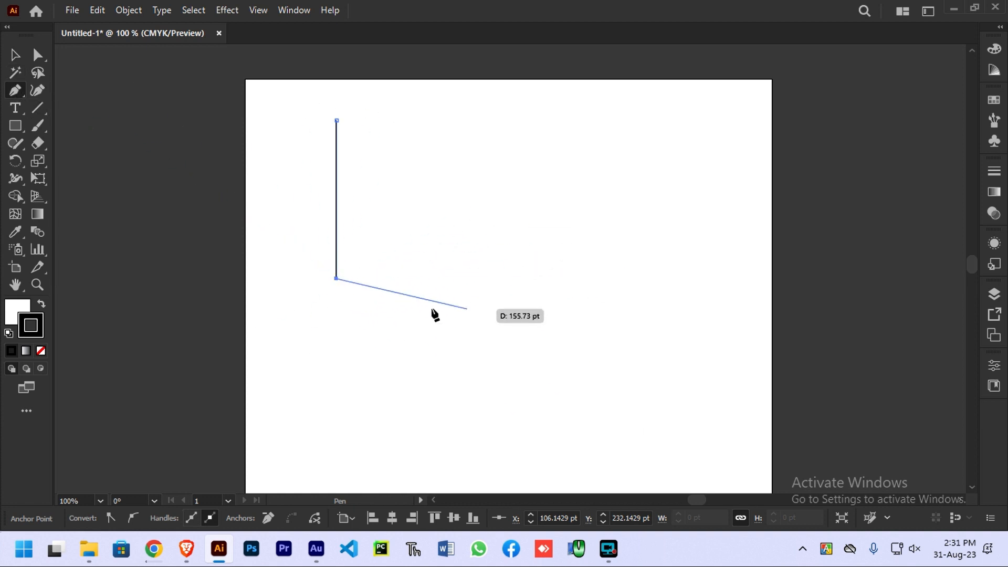
pyautogui.click(431, 279)
pyautogui.click(431, 130)
pyautogui.click(401, 145)
pyautogui.click(373, 232)
pyautogui.click(407, 248)
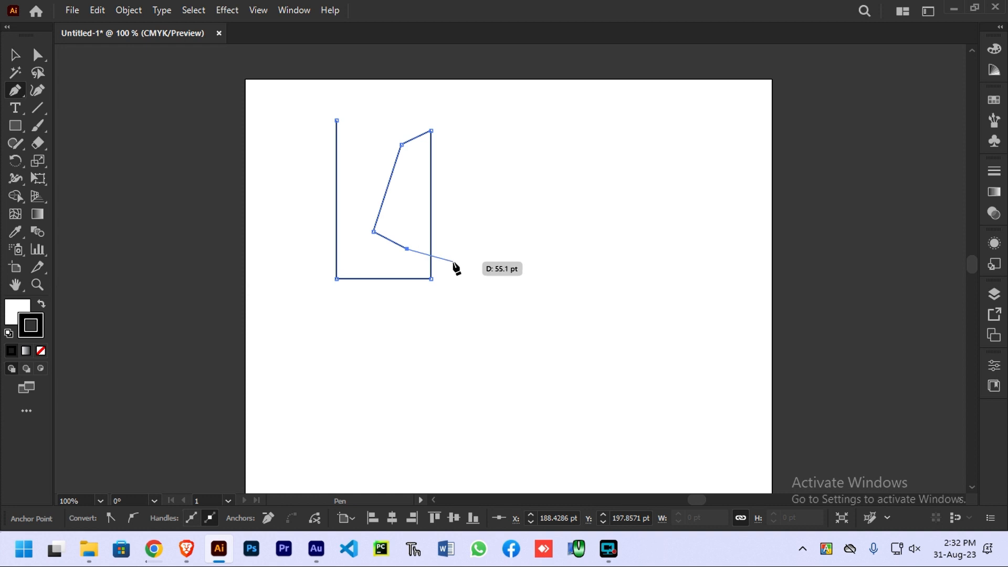
pyautogui.press('Escape')
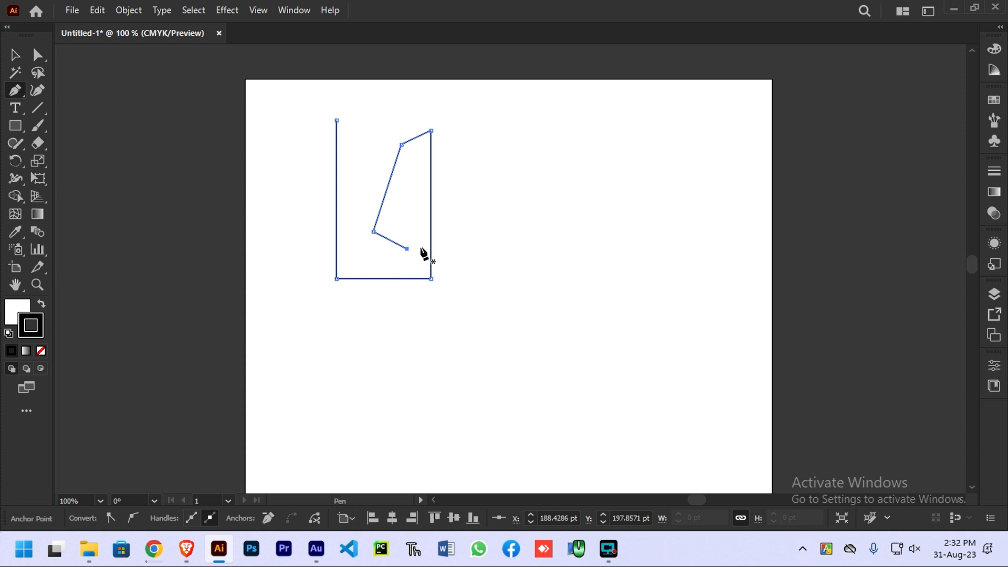
pyautogui.press('Delete')
pyautogui.press('Delete')
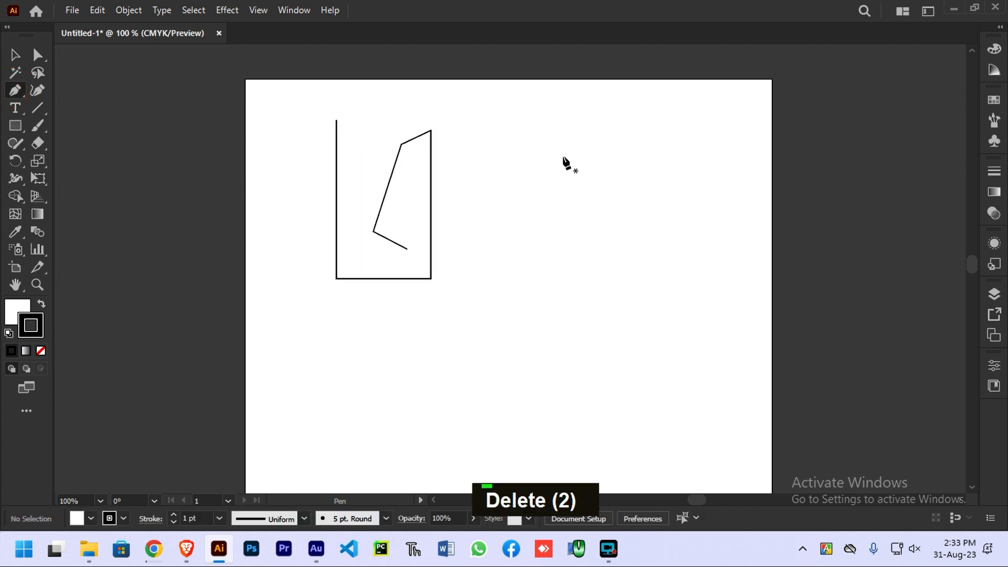
# Draw an open path to the right of the straight-line path, combining S-shaped curves, one straight segment and a final curve
pyautogui.click(542, 142)
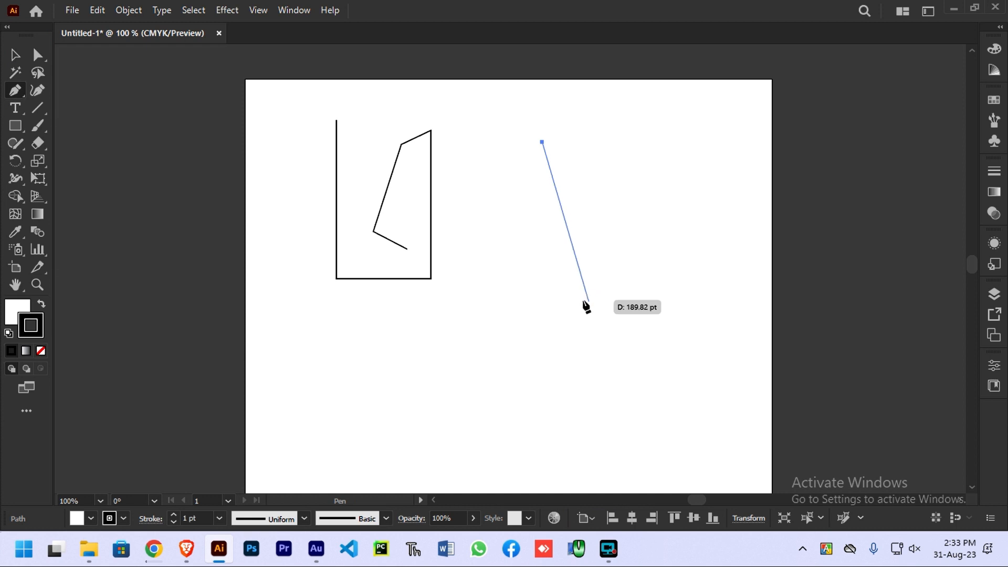
pyautogui.moveTo(569, 305); pyautogui.dragTo(562, 342)
pyautogui.moveTo(483, 335); pyautogui.dragTo(419, 356)
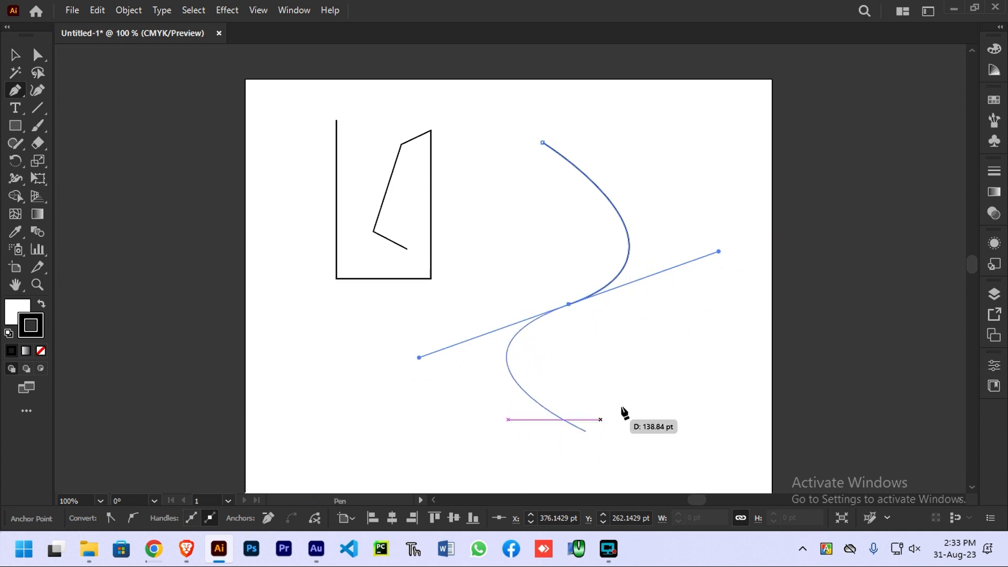
pyautogui.click(619, 453)
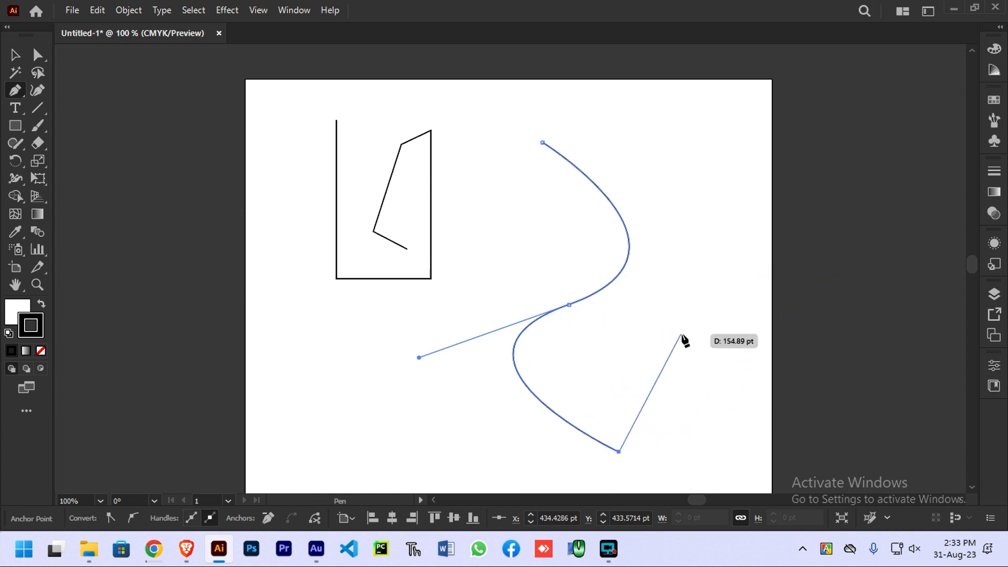
pyautogui.click(687, 314)
pyautogui.moveTo(705, 166); pyautogui.dragTo(568, 88)
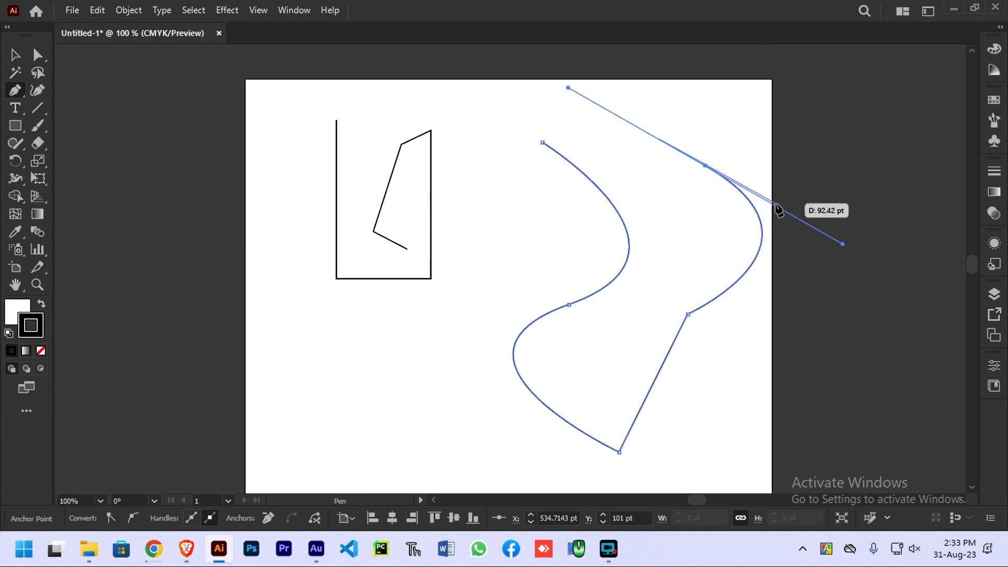
pyautogui.press('Escape')
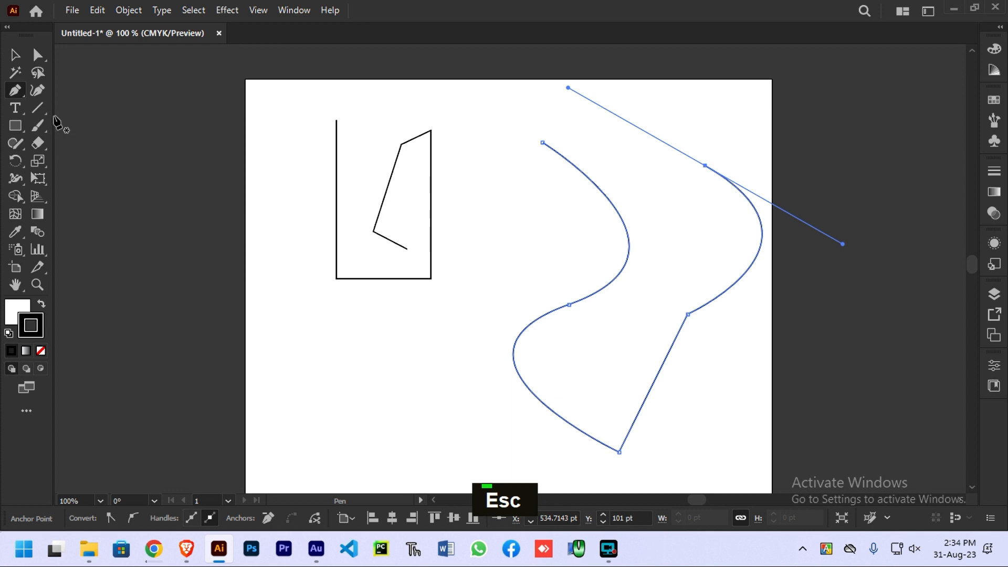
# Delete the curved path on the right side of the artboard
pyautogui.click(17, 54)
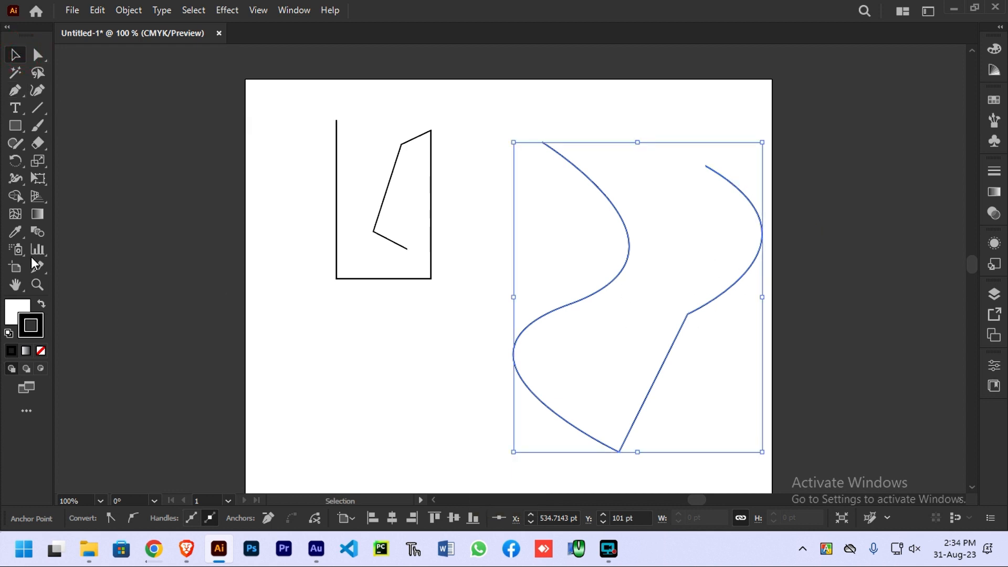
pyautogui.click(733, 285)
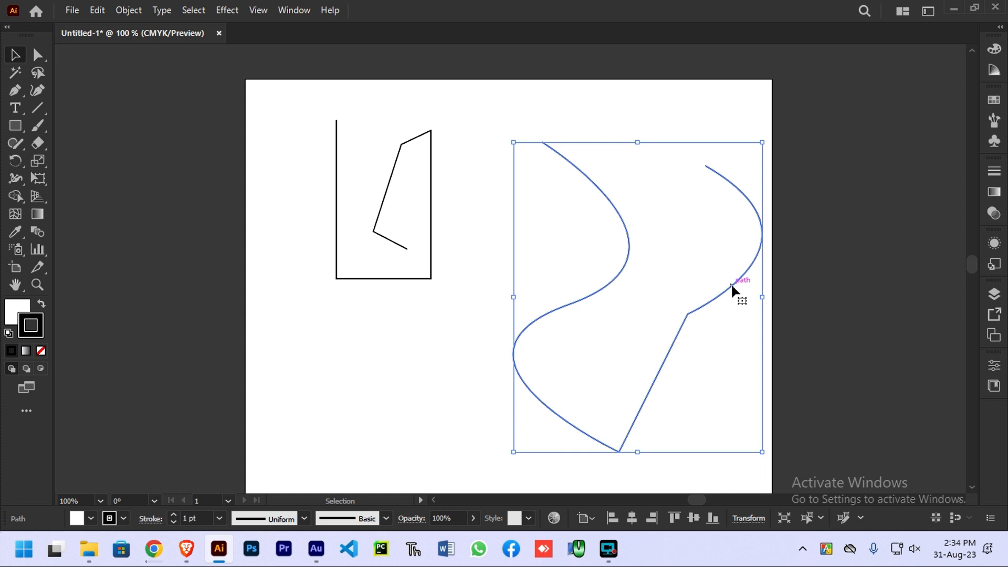
pyautogui.press('Delete')
# Draw a closed leaf shape from two mirrored curves with the Pen tool, to the right of the straight-line path
pyautogui.scroll(-1, 488, 213)
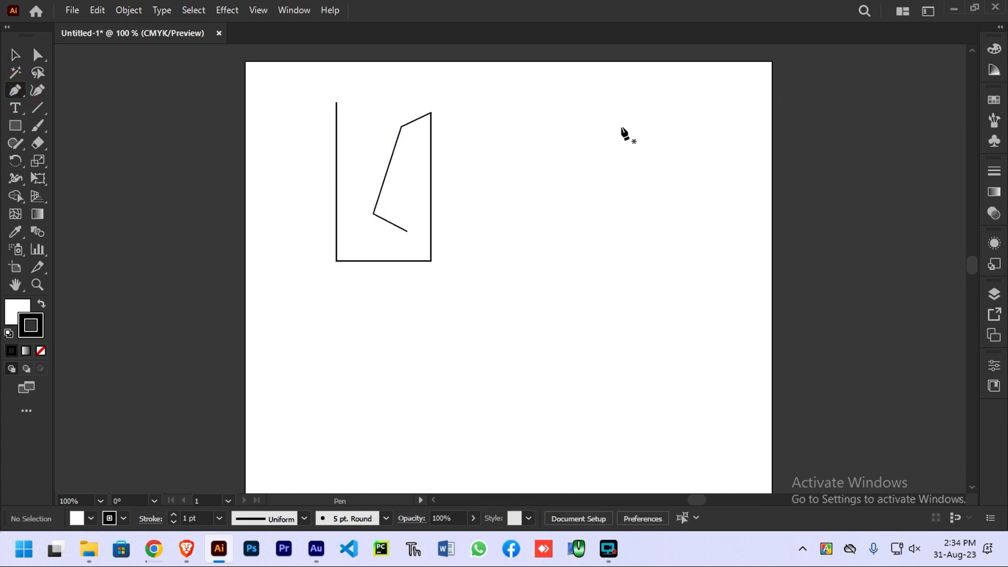
pyautogui.click(610, 114)
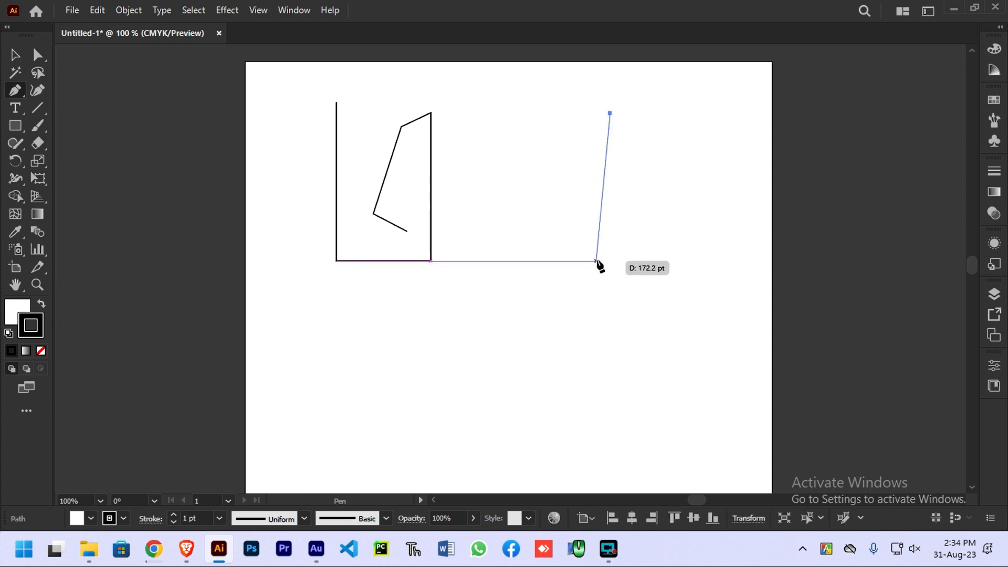
pyautogui.moveTo(611, 261); pyautogui.dragTo(683, 339)
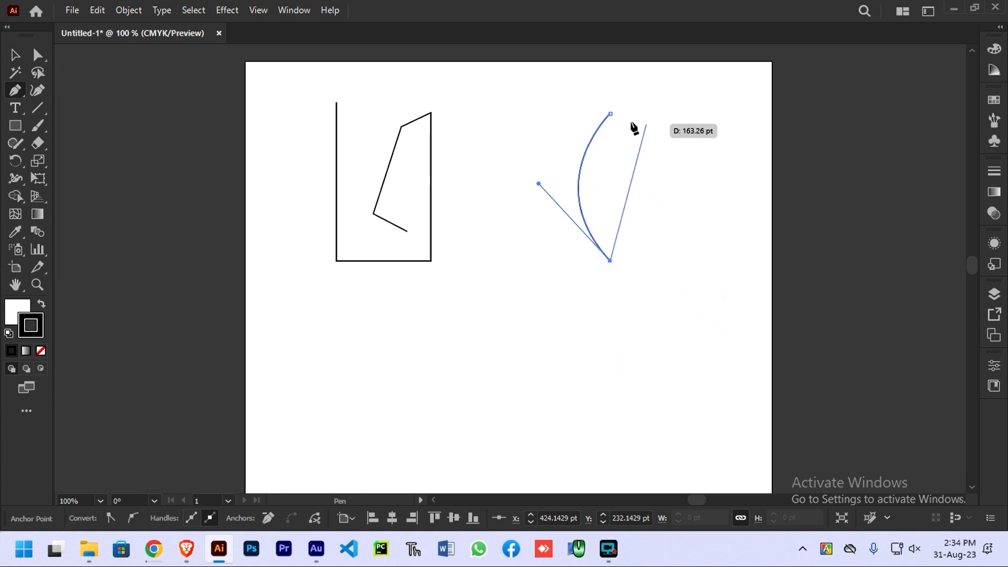
pyautogui.moveTo(610, 114); pyautogui.dragTo(538, 175)
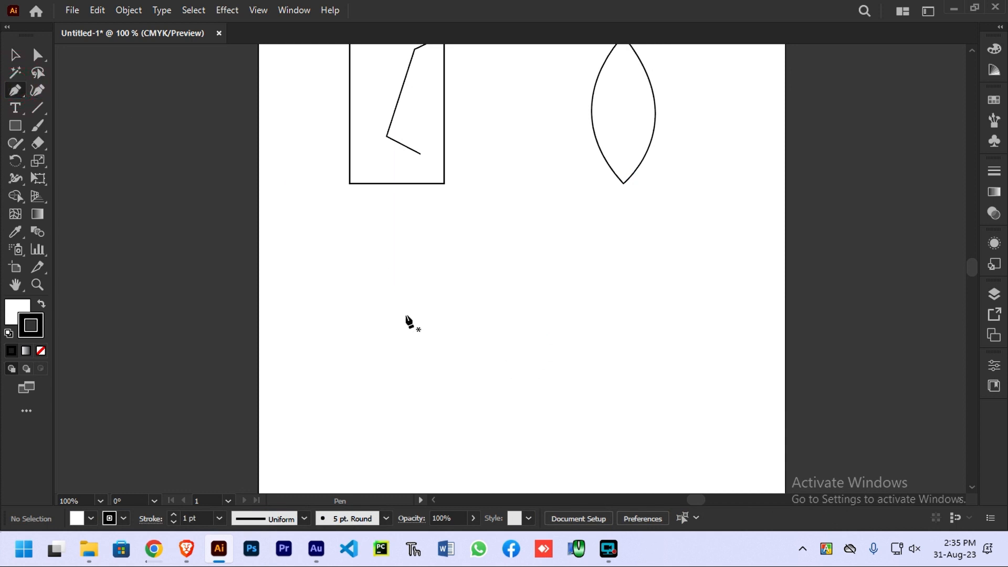
# Draw a single downward-bowed curve with the Pen tool in the empty area below the existing shapes
pyautogui.click(401, 287)
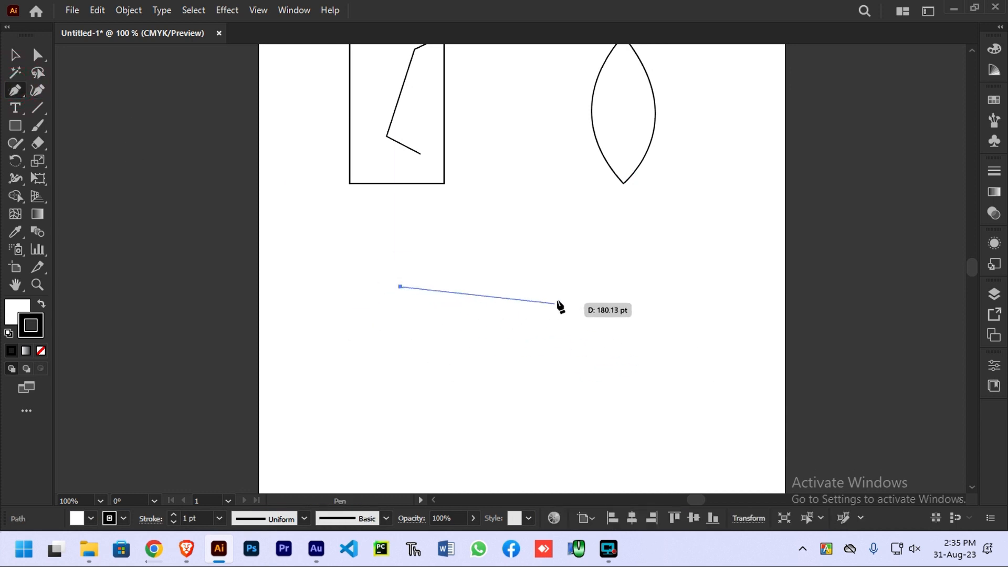
pyautogui.moveTo(529, 255); pyautogui.dragTo(635, 138)
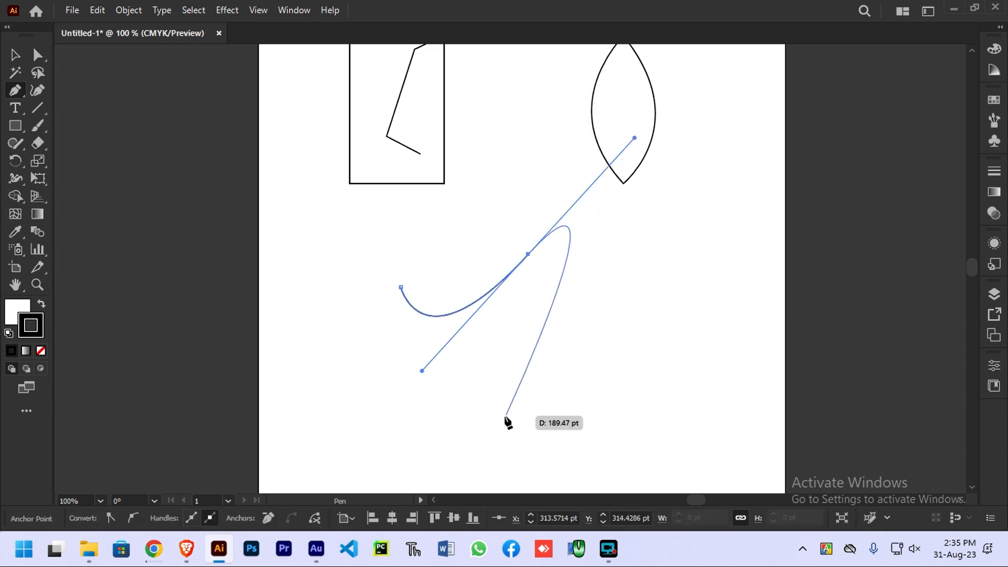
pyautogui.moveTo(508, 422); pyautogui.dragTo(337, 444)
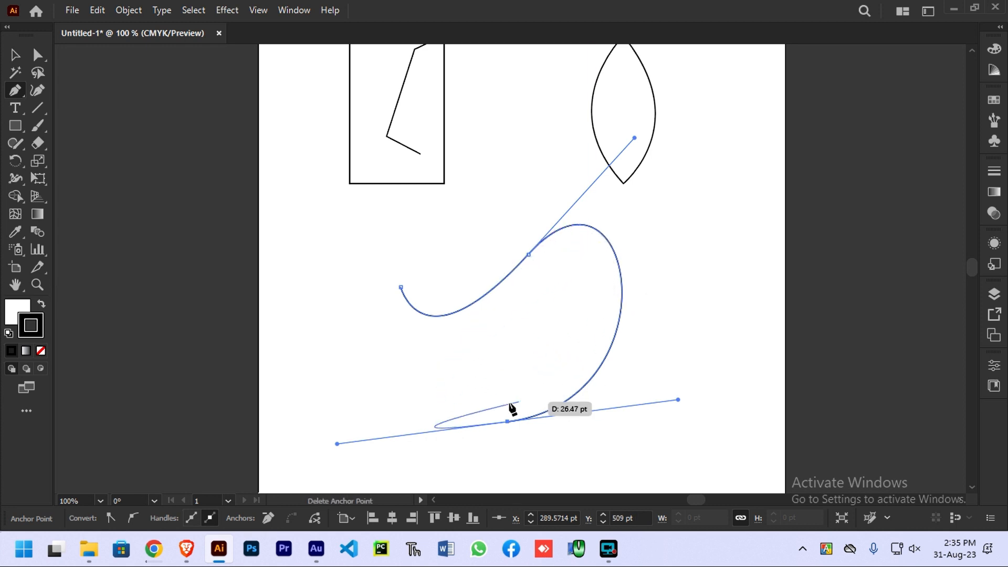
pyautogui.press('ctrl')
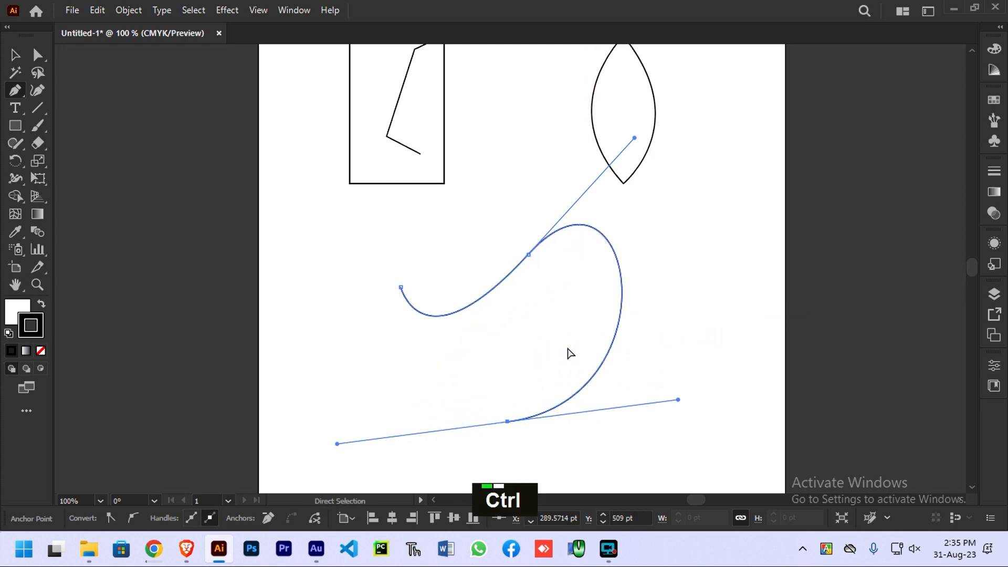
pyautogui.hotkey('ctrl', 'z')
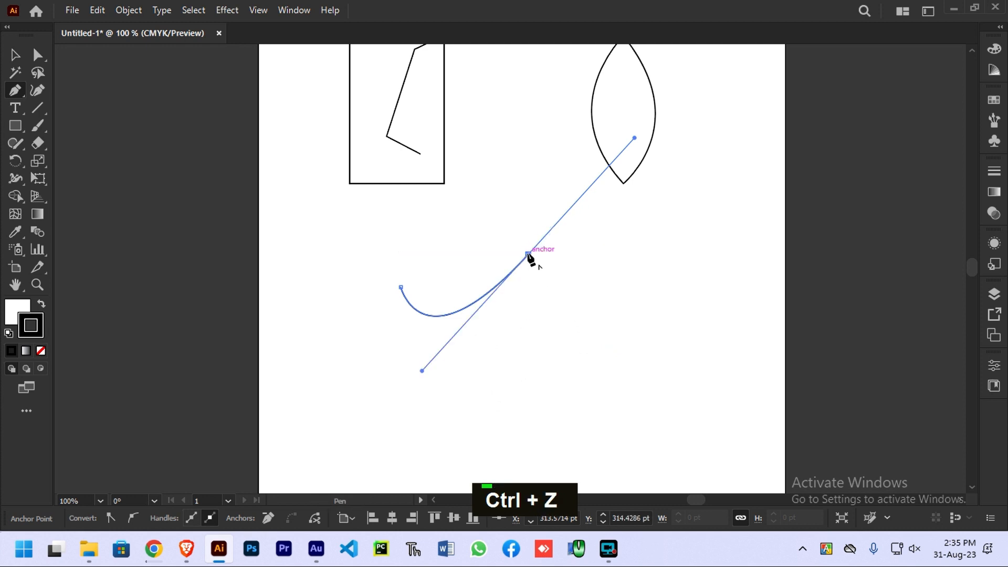
# Remove the end anchor's outgoing handle, close the path with a deeper second curve into a thin crescent, and deselect it
pyautogui.moveTo(529, 254); pyautogui.dragTo(455, 363)
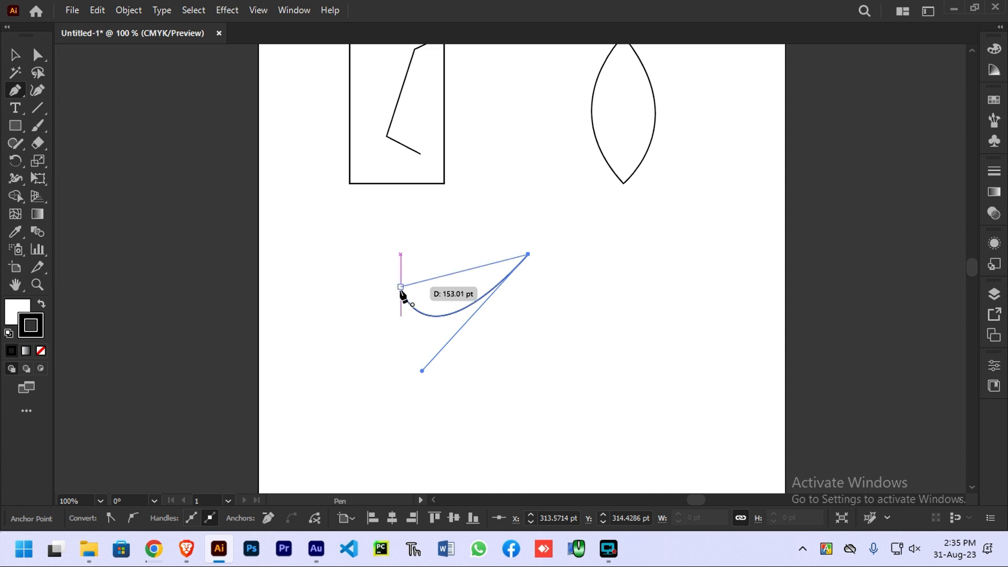
pyautogui.moveTo(401, 287); pyautogui.dragTo(378, 166)
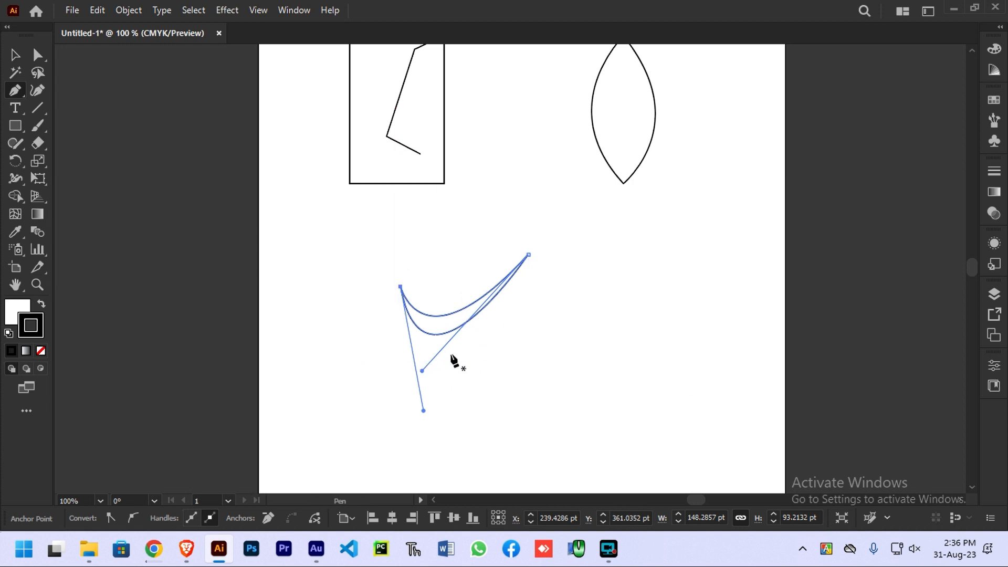
pyautogui.click(13, 58)
pyautogui.click(673, 336)
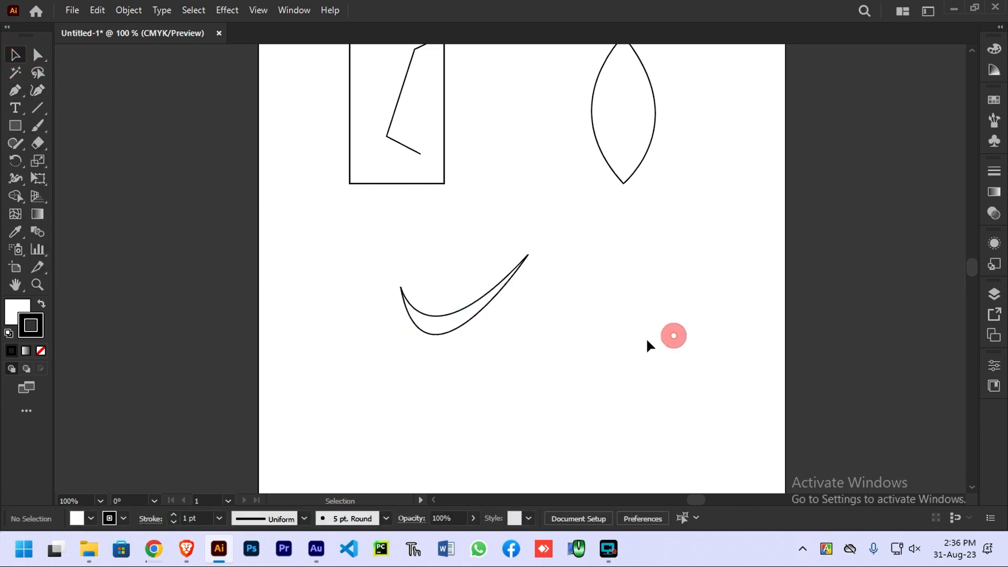
# Reshape the crescent by pulling the direction handles of its left anchor downward so its belly becomes thicker
pyautogui.click(460, 328)
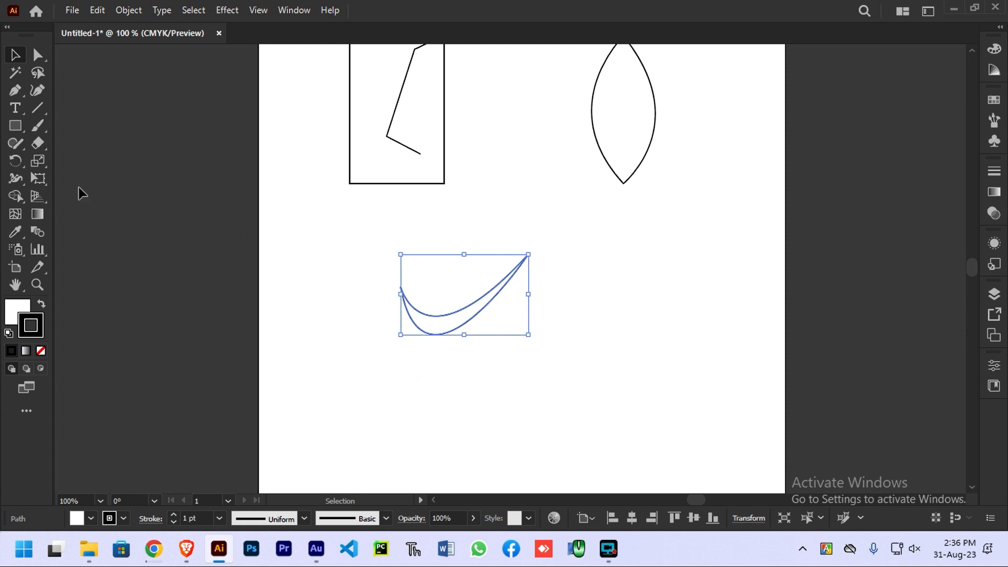
pyautogui.click(37, 58)
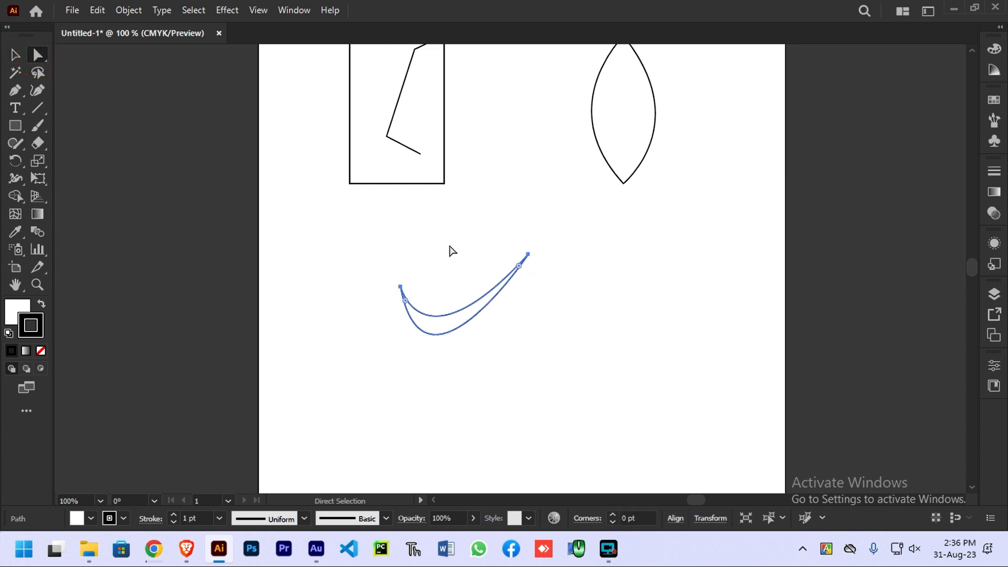
pyautogui.click(401, 287)
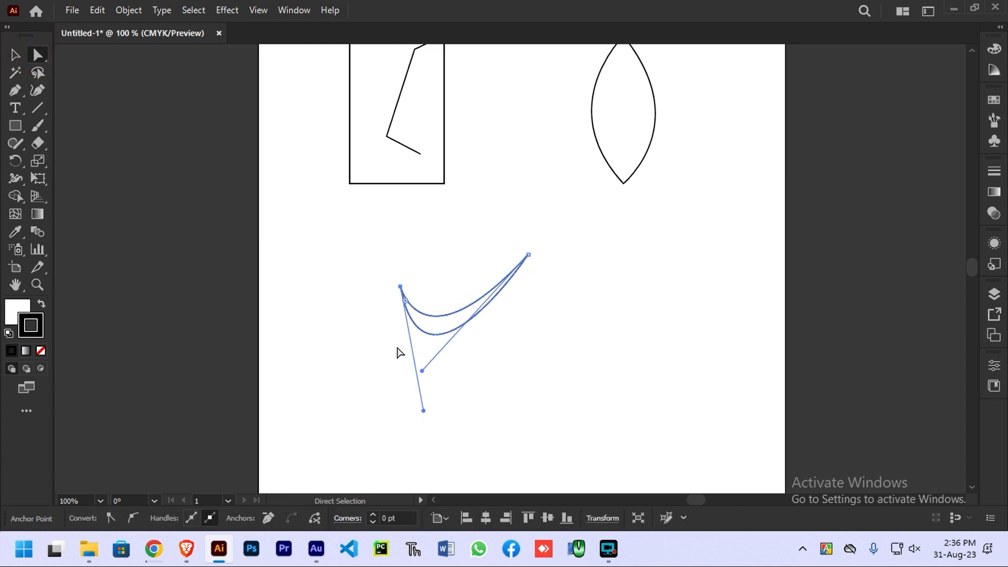
pyautogui.moveTo(423, 371); pyautogui.dragTo(412, 435)
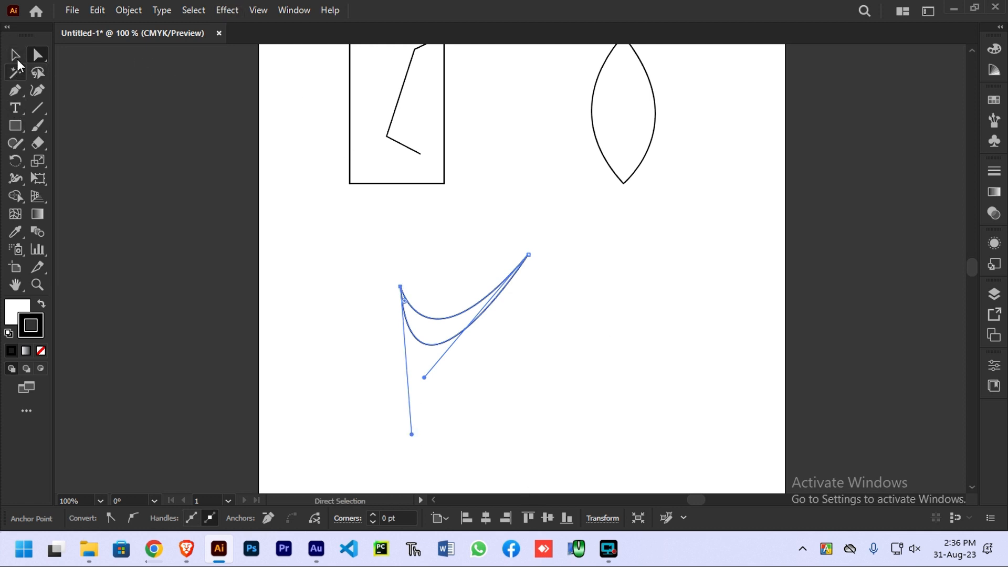
# Move the whole crescent up and to the left, beneath the straight-line path
pyautogui.click(16, 55)
pyautogui.click(711, 395)
pyautogui.moveTo(496, 295); pyautogui.dragTo(415, 268)
pyautogui.click(637, 330)
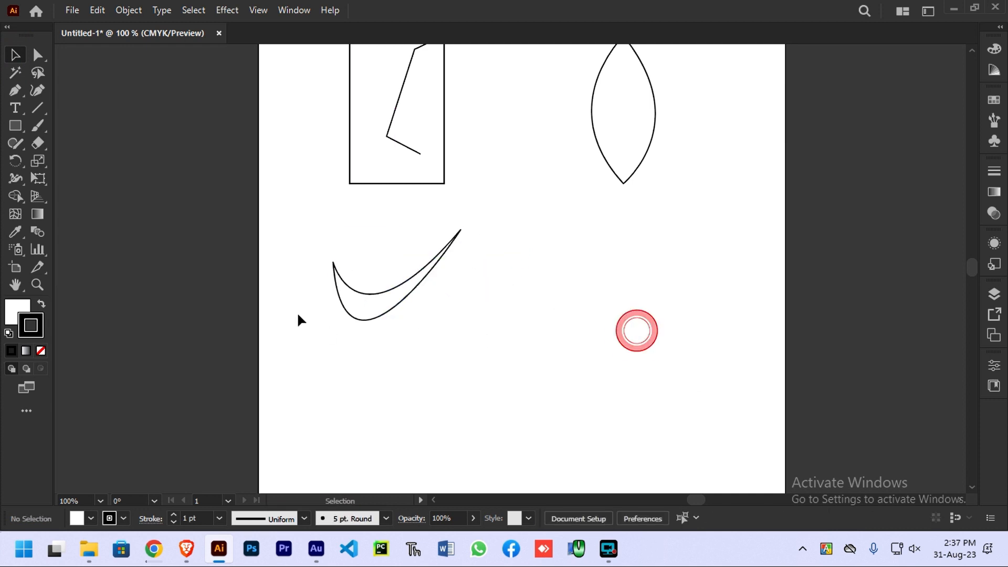
# Set the crescent's stroke color to cyan with C 100, M 0, Y 0, K 0
pyautogui.click(398, 306)
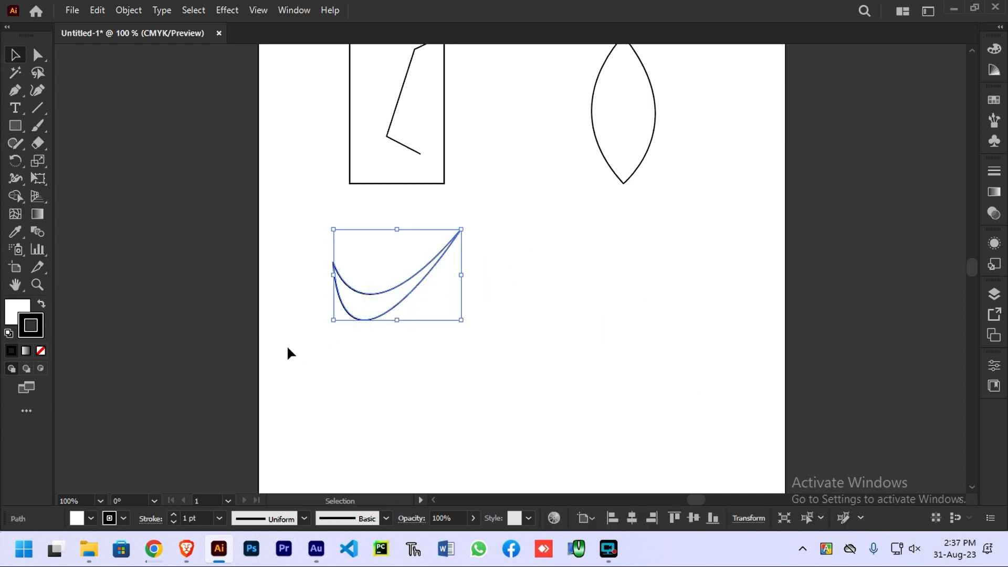
pyautogui.click(490, 342)
pyautogui.click(398, 299)
pyautogui.click(993, 52)
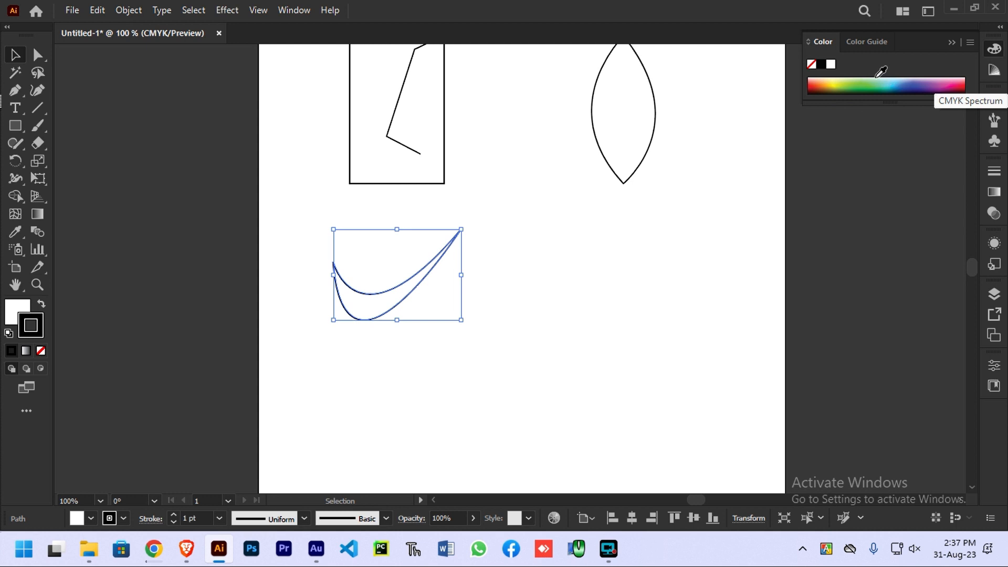
pyautogui.click(809, 42)
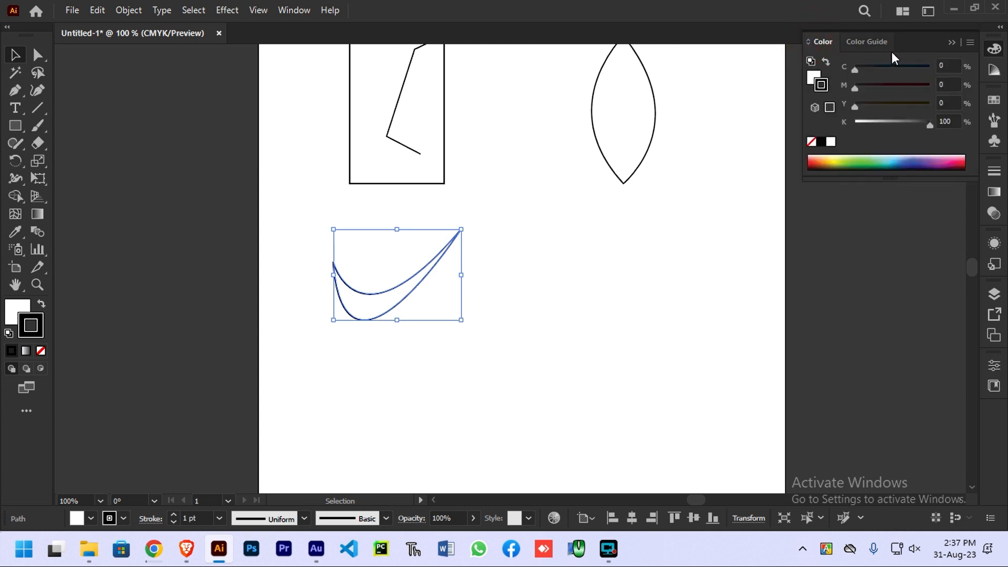
pyautogui.moveTo(894, 66)
pyautogui.mouseDown()
pyautogui.moveTo(950, 71)
pyautogui.moveTo(935, 85)
pyautogui.moveTo(966, 115)
pyautogui.moveTo(847, 124)
pyautogui.mouseUp()
pyautogui.moveTo(901, 103)
pyautogui.mouseDown()
pyautogui.moveTo(834, 101)
pyautogui.moveTo(854, 84)
pyautogui.moveTo(853, 67)
pyautogui.moveTo(935, 70)
pyautogui.mouseUp()
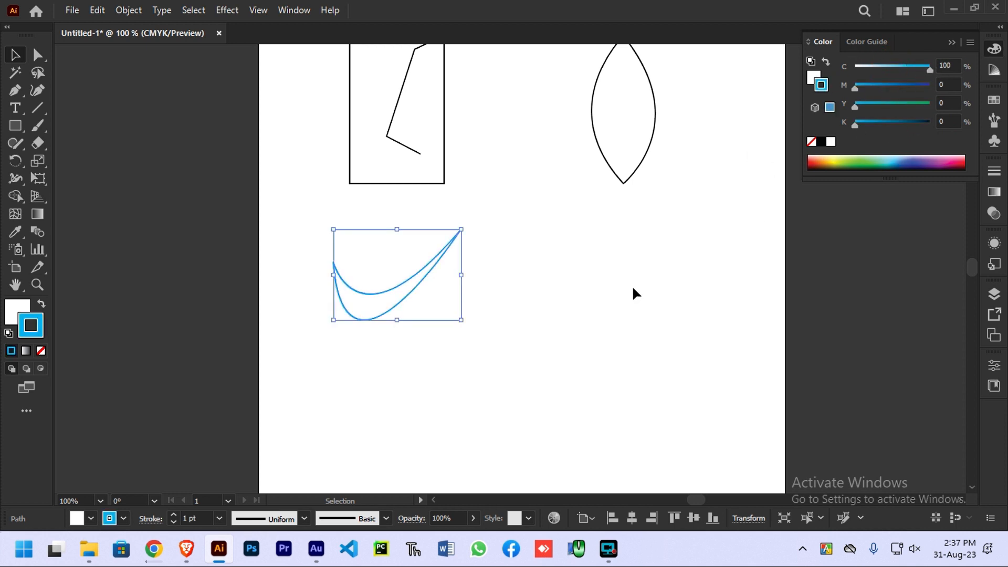
# Undo a magenta change to the stroke, and set the crescent's fill to C 0, M 100, Y 0, K 0
pyautogui.moveTo(867, 85); pyautogui.dragTo(912, 84)
pyautogui.hotkey('ctrl', 'z')
pyautogui.click(813, 77)
pyautogui.moveTo(910, 85); pyautogui.dragTo(766, 116)
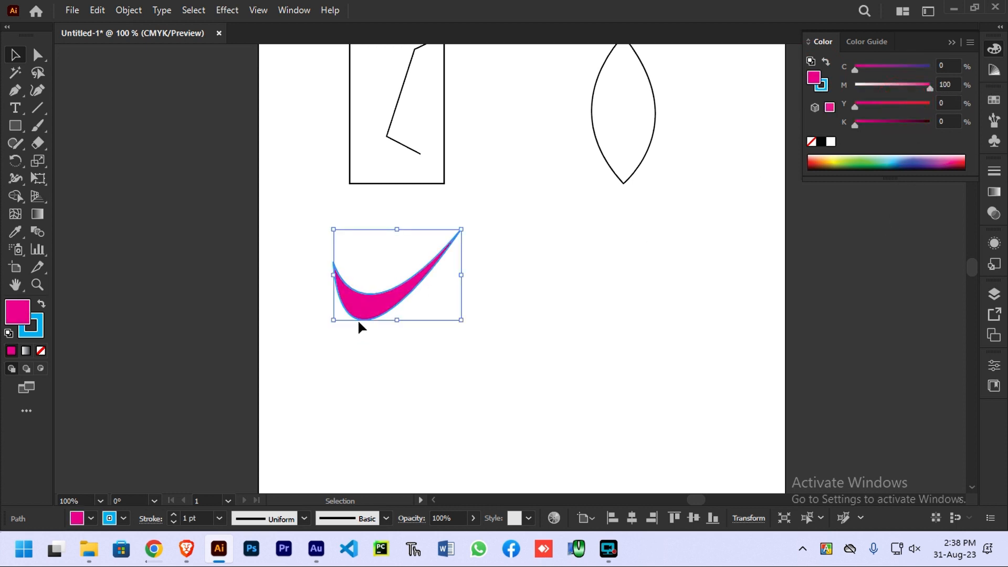
# Set the crescent's stroke color to C 0, M 100, Y 100, K 100
pyautogui.keyDown('alt'); pyautogui.scroll(3, 371, 305); pyautogui.keyUp('alt')
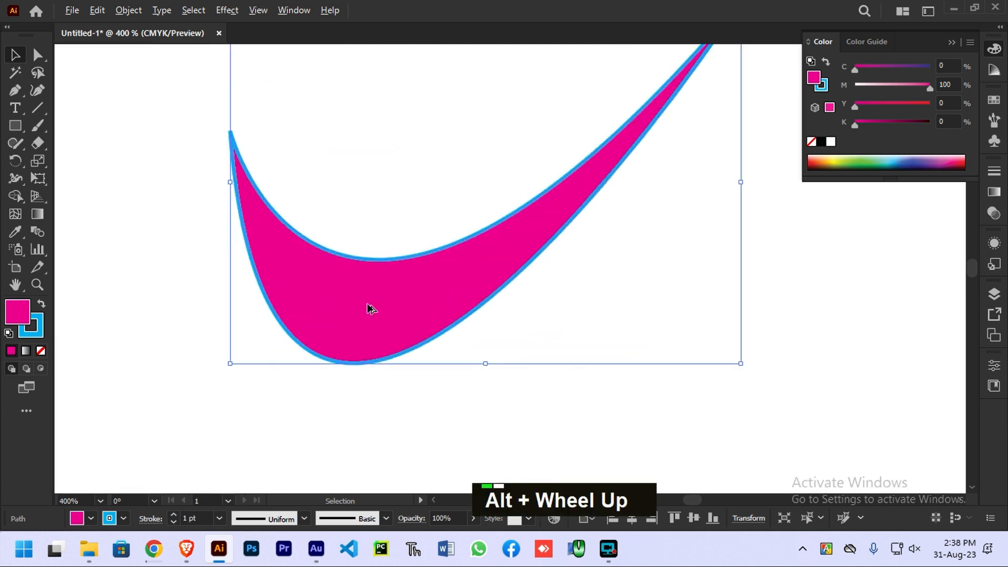
pyautogui.click(826, 89)
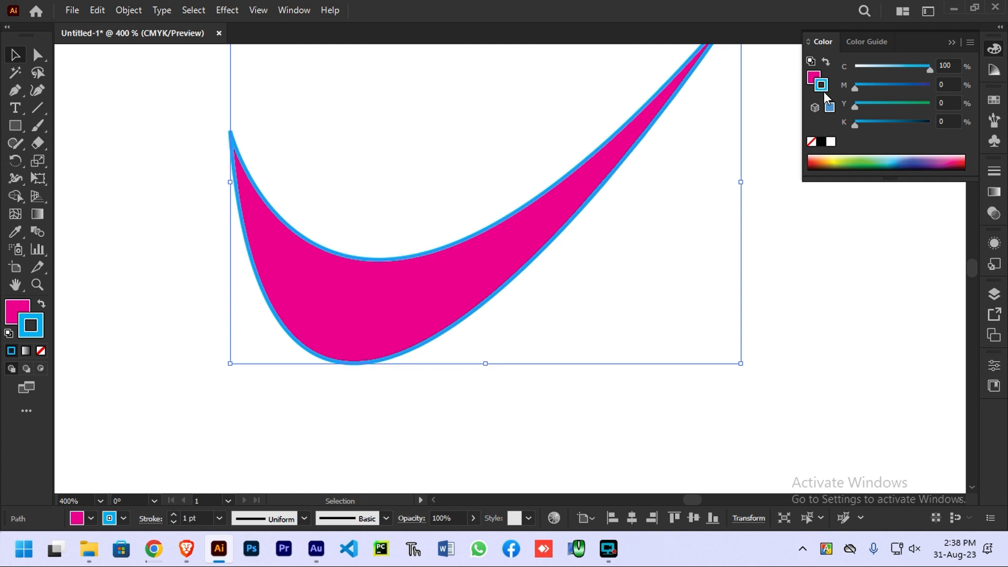
pyautogui.moveTo(881, 67)
pyautogui.mouseDown()
pyautogui.moveTo(840, 67)
pyautogui.moveTo(950, 81)
pyautogui.moveTo(905, 124)
pyautogui.moveTo(932, 125)
pyautogui.mouseUp()
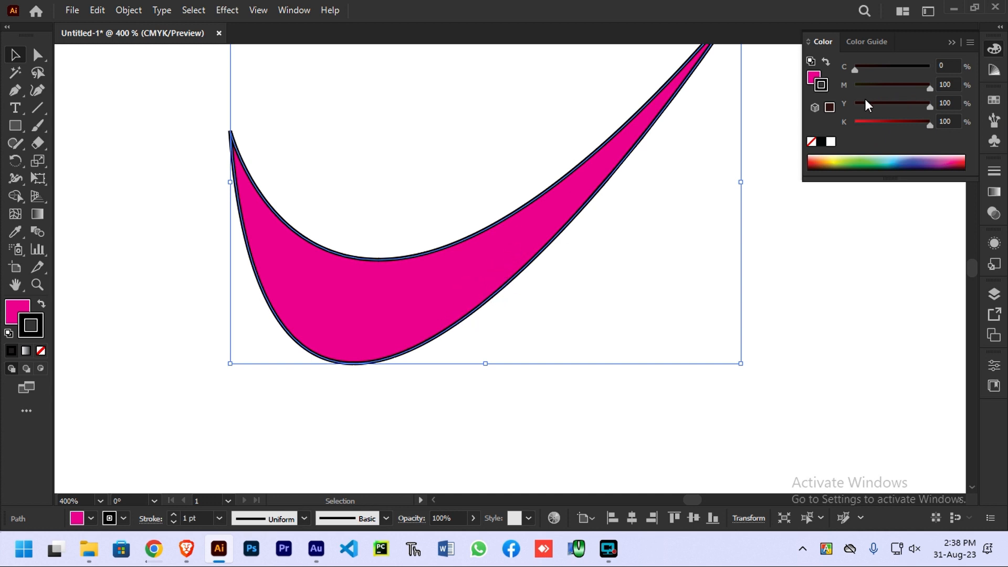
# Swap the crescent's fill and stroke colors back and forth, ending with the magenta fill and black stroke
pyautogui.click(42, 308)
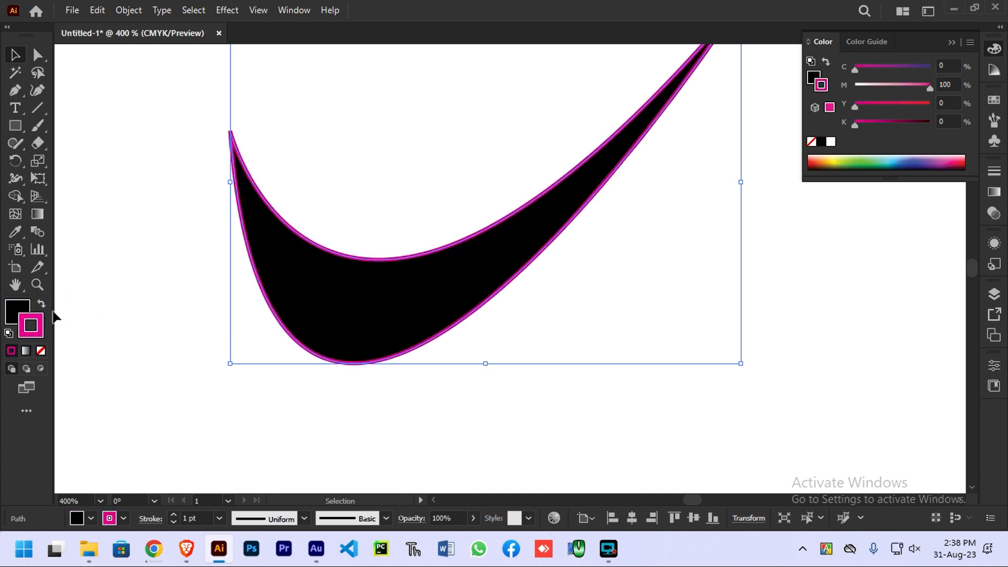
pyautogui.doubleClick(41, 303)
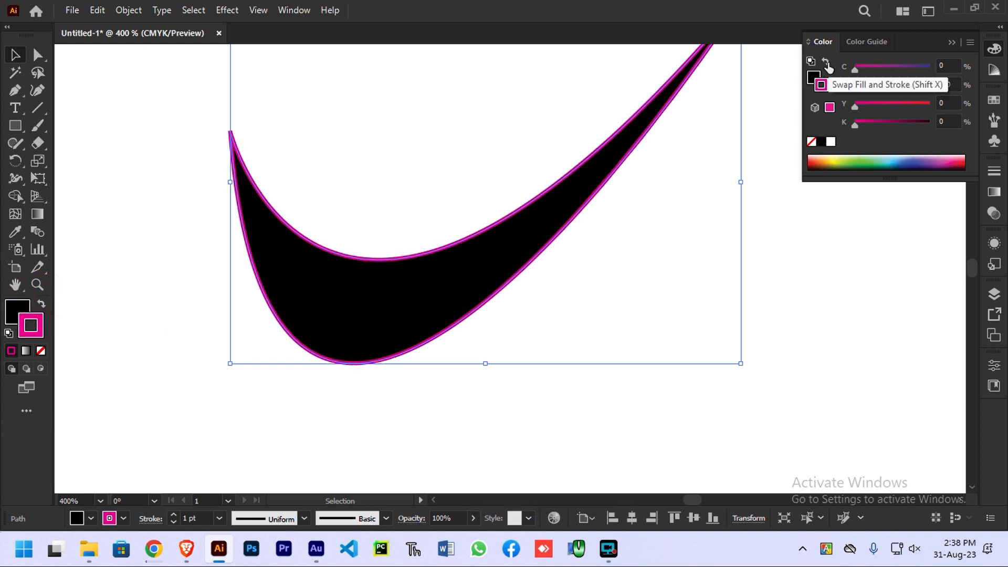
pyautogui.click(826, 63)
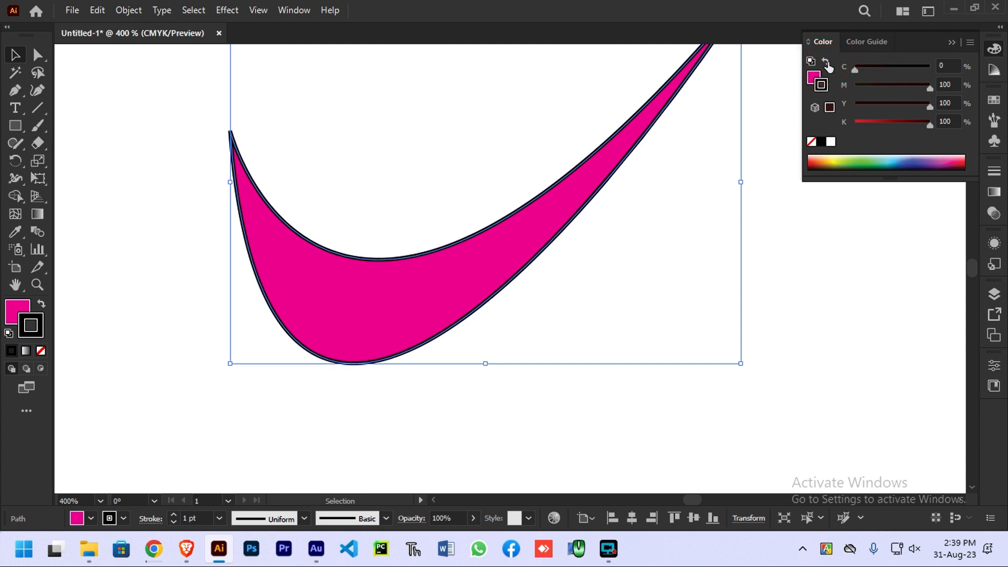
pyautogui.click(828, 63)
pyautogui.click(828, 63)
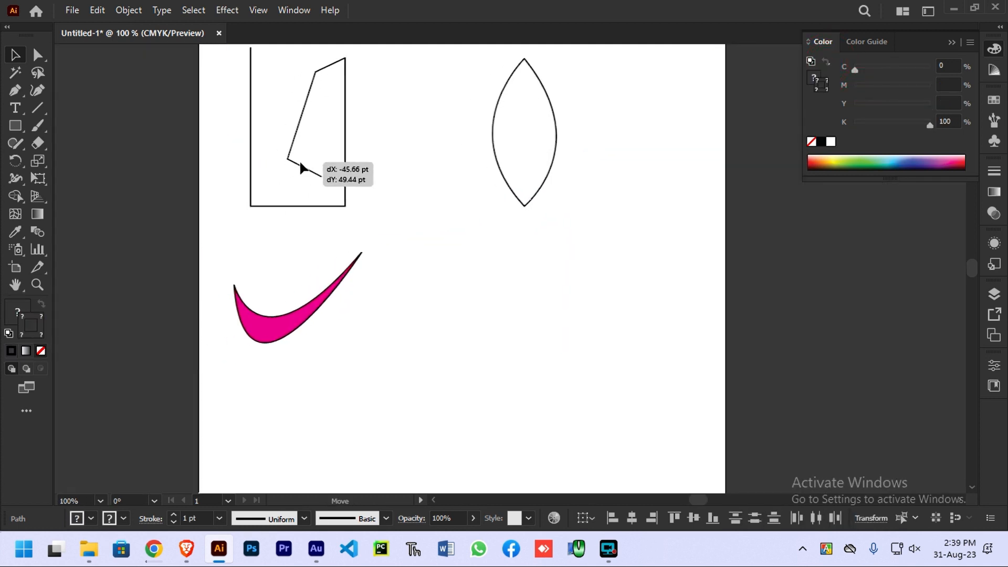
# Select all the drawn shapes and move them off the artboard to its left side, clearing the page
pyautogui.moveTo(300, 164); pyautogui.dragTo(286, 167)
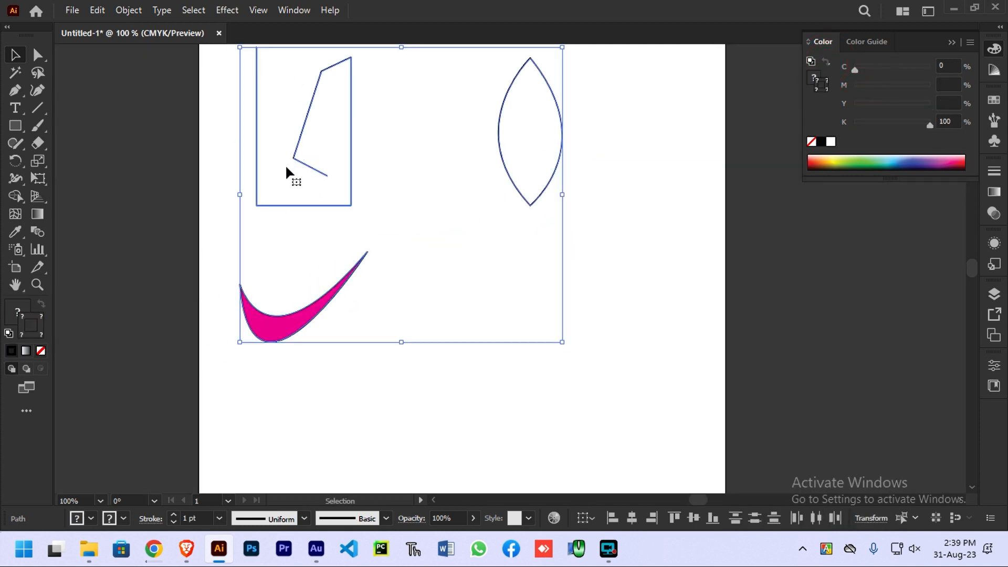
pyautogui.doubleClick(639, 360)
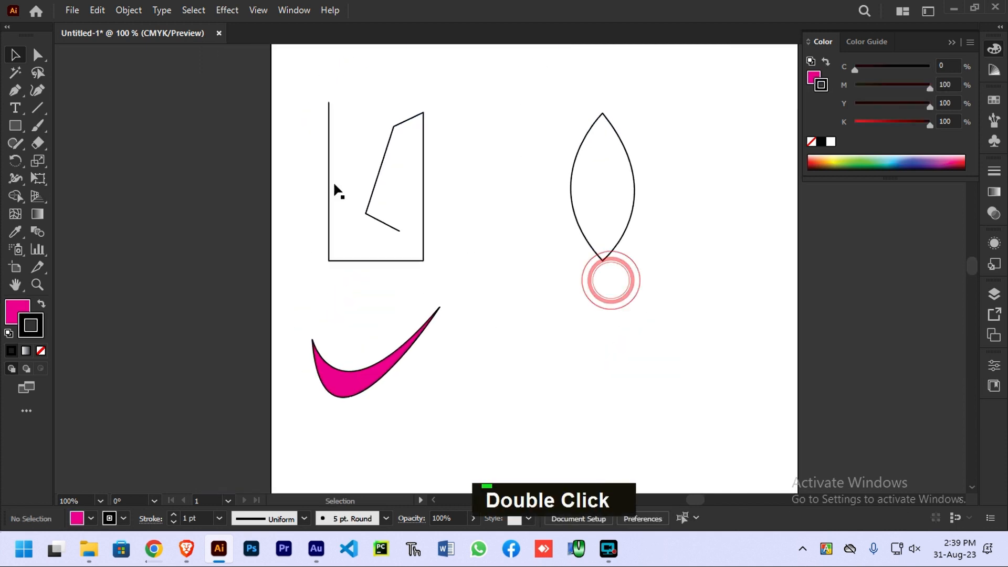
pyautogui.click(15, 55)
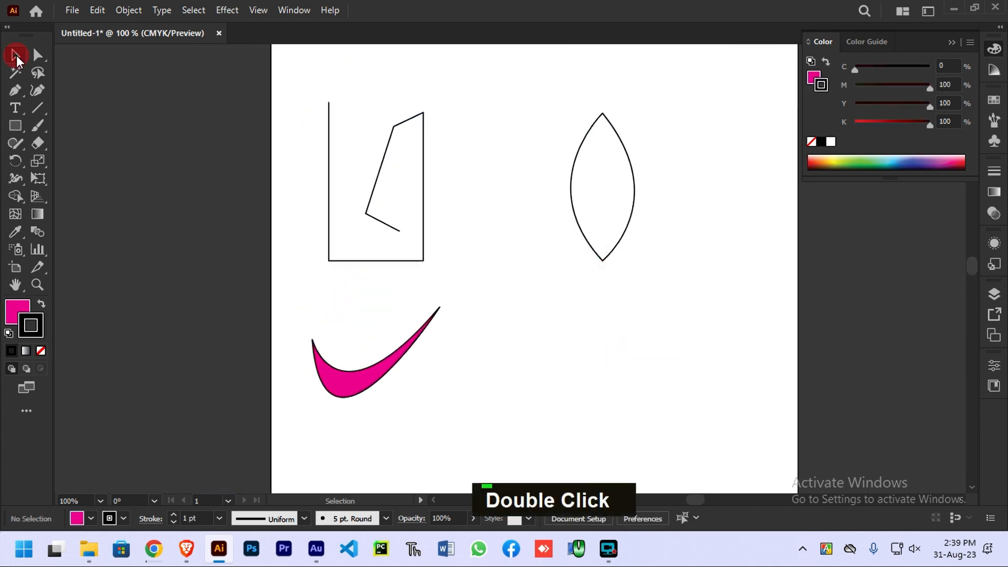
pyautogui.click(707, 389)
pyautogui.moveTo(665, 371); pyautogui.dragTo(289, 103)
pyautogui.moveTo(573, 196); pyautogui.dragTo(175, 207)
pyautogui.click(475, 224)
pyautogui.press('space')
pyautogui.moveTo(531, 308); pyautogui.dragTo(495, 363)
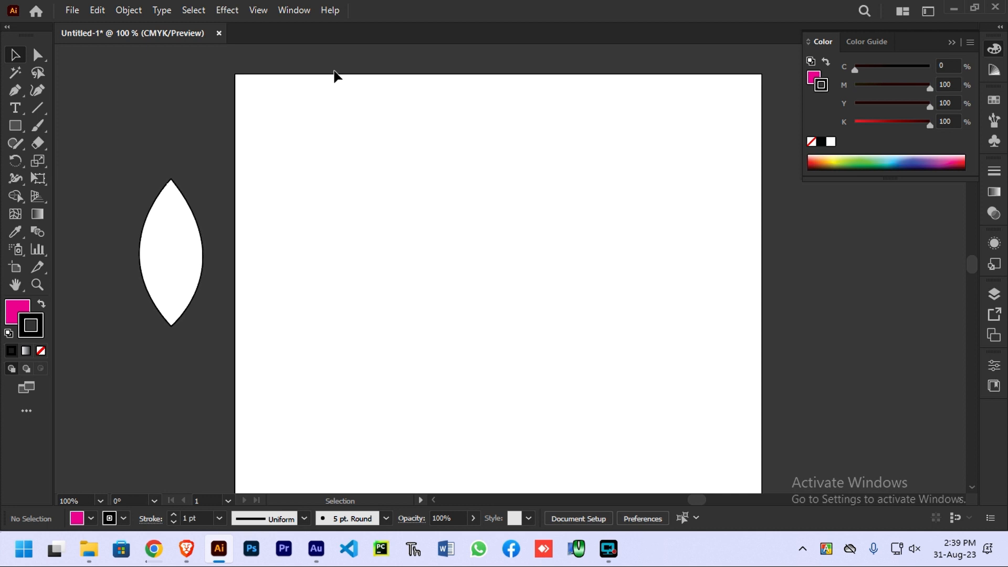
# Show the rulers and set their measurement unit to inches
pyautogui.press('ctrl')
pyautogui.hotkey('ctrl', 'r')
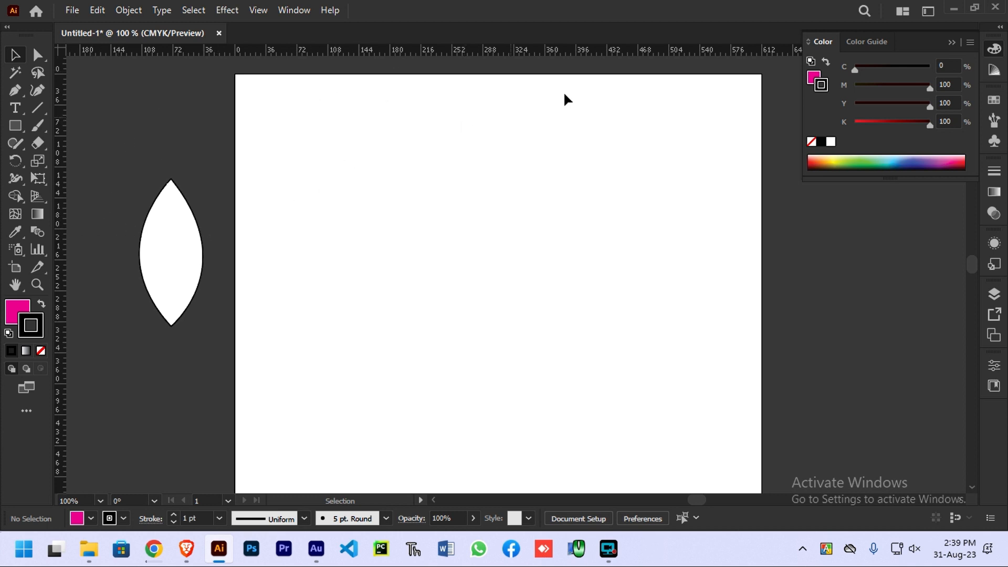
pyautogui.rightClick(509, 54)
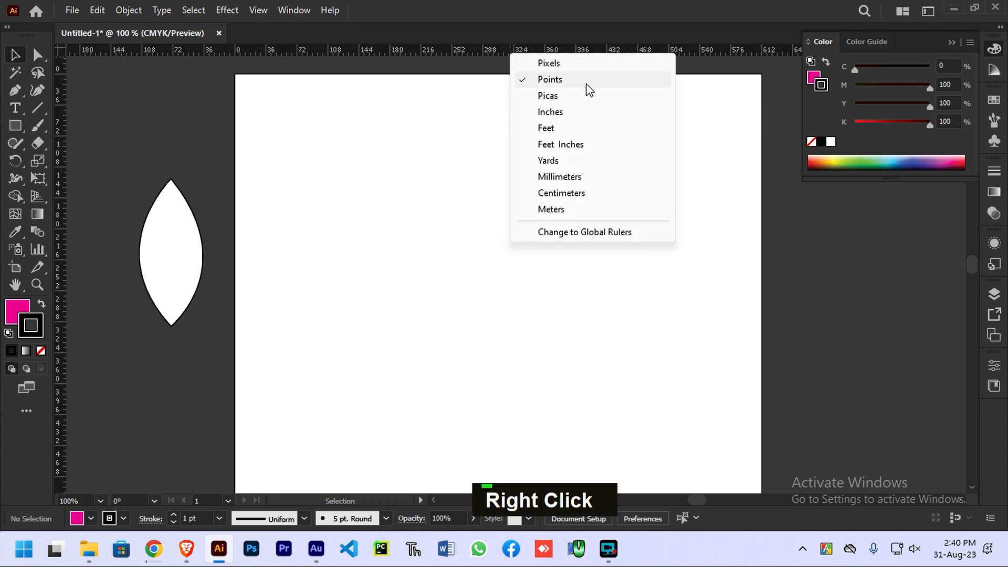
pyautogui.click(573, 112)
pyautogui.rightClick(371, 54)
pyautogui.click(434, 77)
pyautogui.rightClick(444, 52)
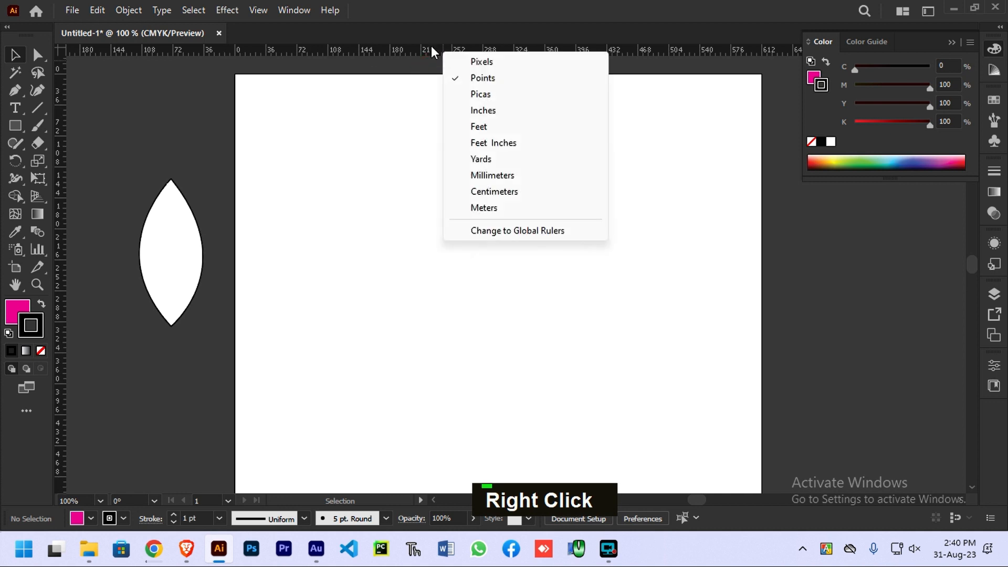
pyautogui.rightClick(432, 46)
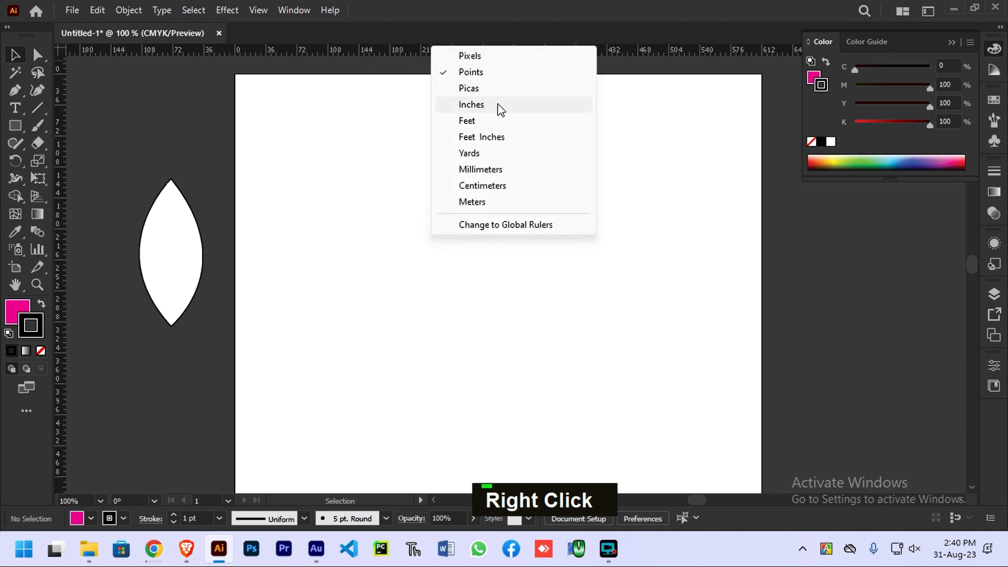
pyautogui.click(499, 108)
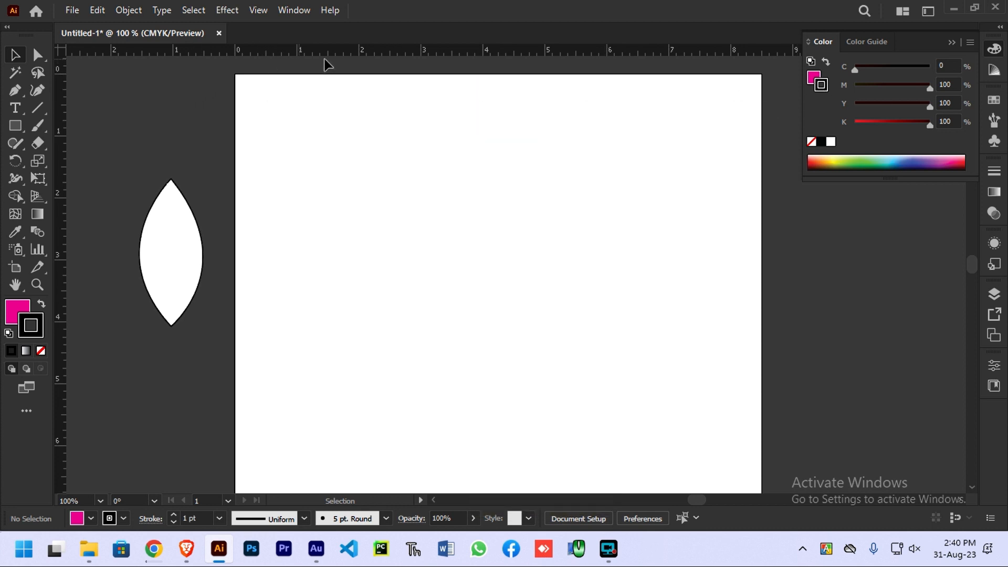
# Try pixels and feet as the ruler units, and return the rulers to inches
pyautogui.rightClick(442, 53)
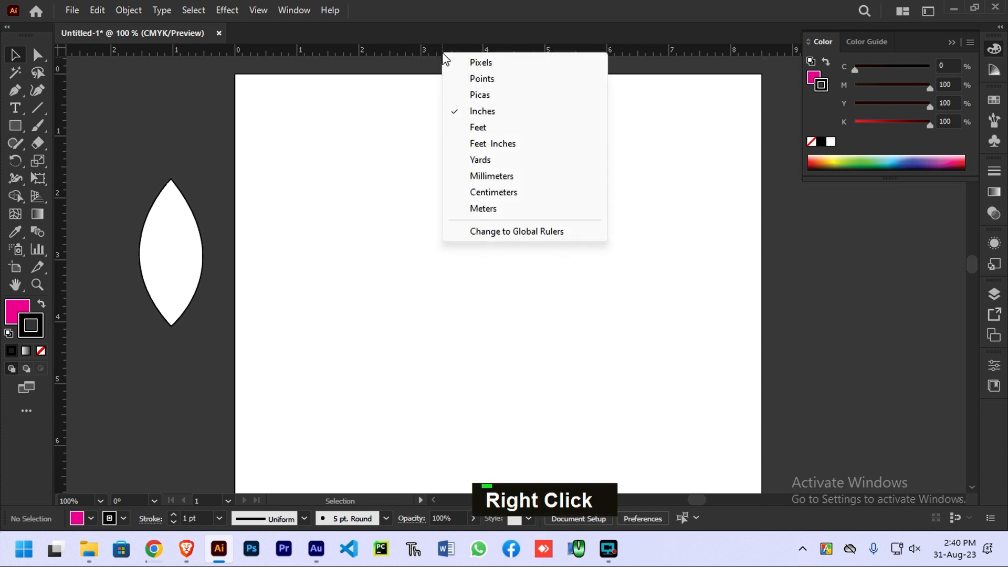
pyautogui.click(484, 63)
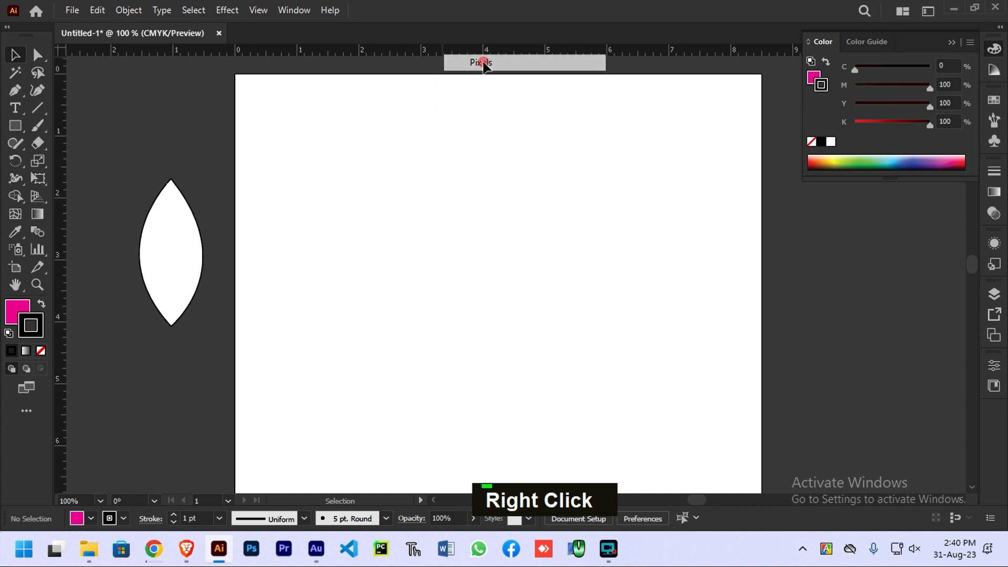
pyautogui.rightClick(627, 57)
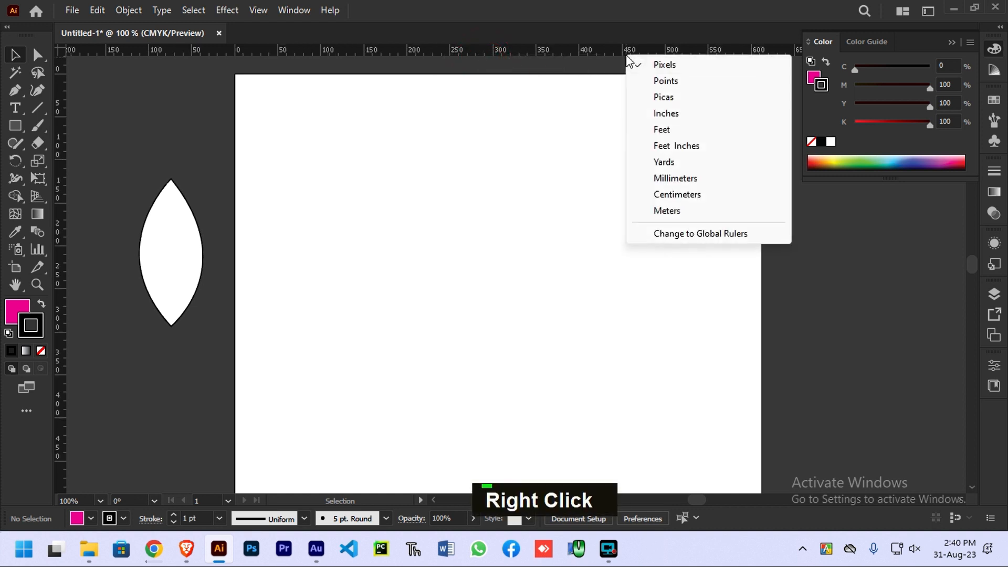
pyautogui.click(691, 133)
pyautogui.rightClick(566, 47)
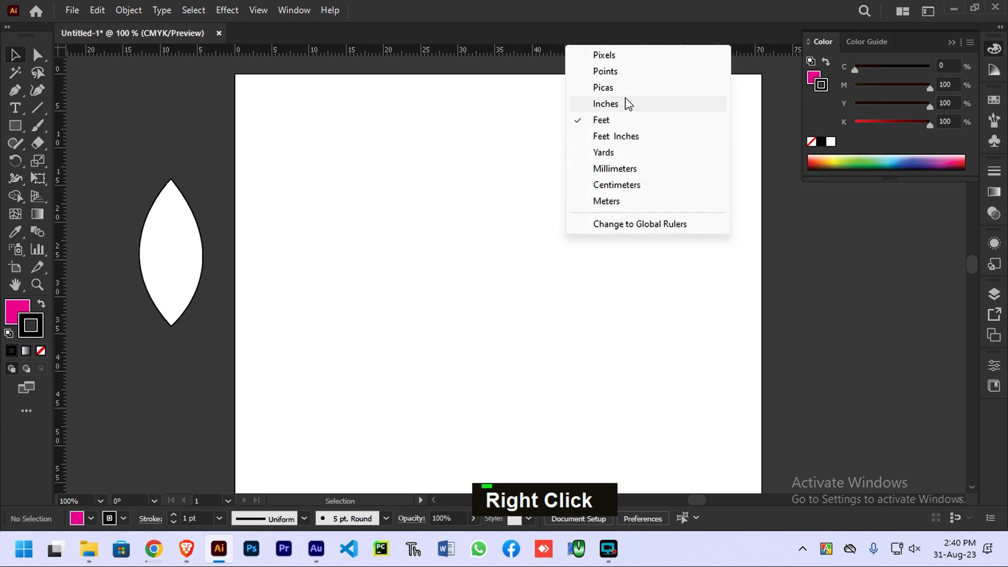
pyautogui.click(606, 104)
pyautogui.hotkey('ctrl', 'z')
pyautogui.hotkey('ctrl', 'z')
pyautogui.hotkey('ctrl', 'z')
pyautogui.hotkey('ctrl', 'z')
pyautogui.hotkey('ctrl', 'z')
pyautogui.hotkey('ctrl', 'z')
pyautogui.hotkey('ctrl', 'z')
# Start a heart with the Pen tool at the upper middle of the artboard, undoing a trial curve and drawing the left lobe's arc
pyautogui.click(13, 93)
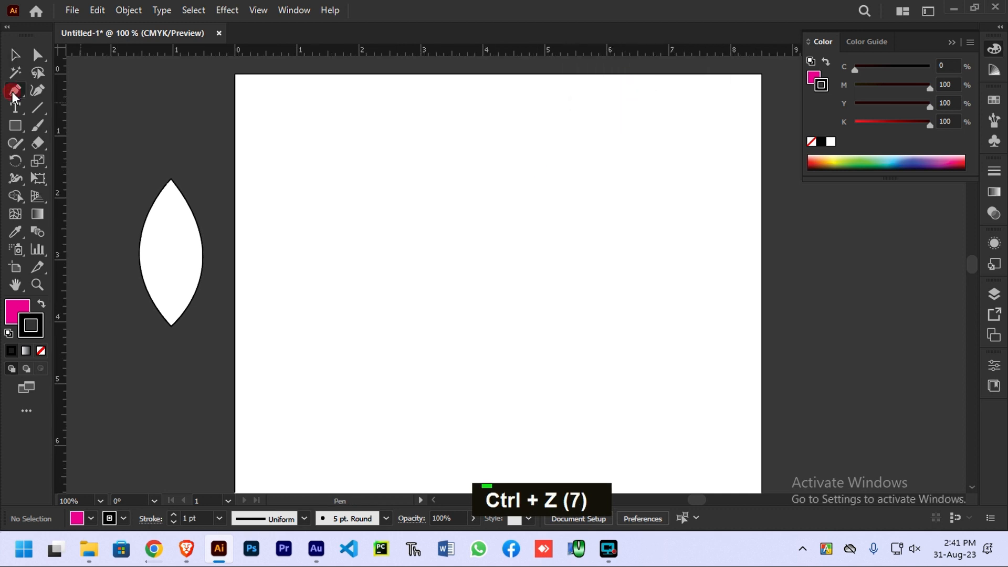
pyautogui.click(487, 209)
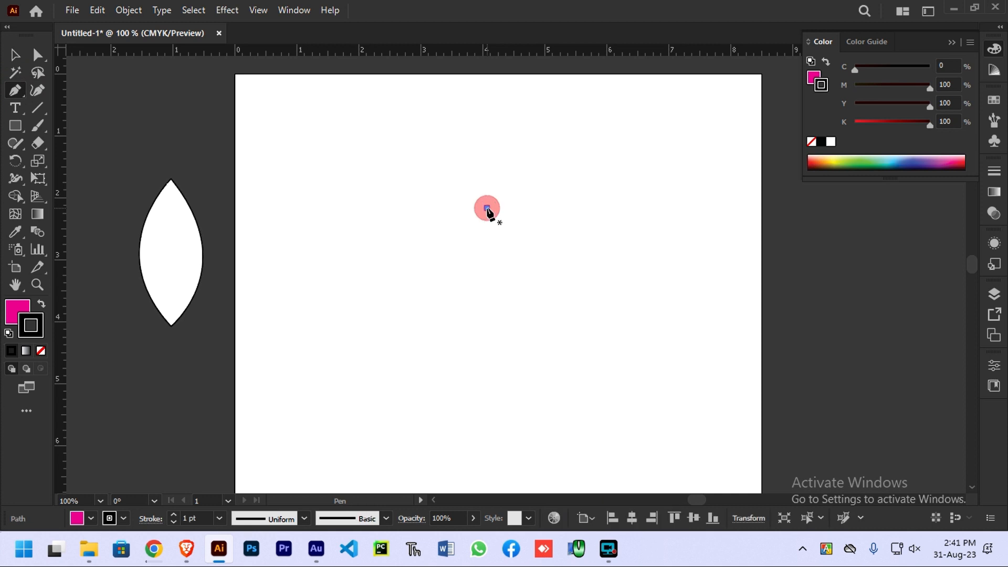
pyautogui.moveTo(418, 262); pyautogui.dragTo(423, 378)
pyautogui.hotkey('ctrl', 'z')
pyautogui.hotkey('ctrl', 'z')
pyautogui.hotkey('ctrl', 'z')
pyautogui.hotkey('ctrl', 'z')
pyautogui.hotkey('ctrl', 'z')
pyautogui.hotkey('ctrl', 'z')
pyautogui.hotkey('ctrl', 'z')
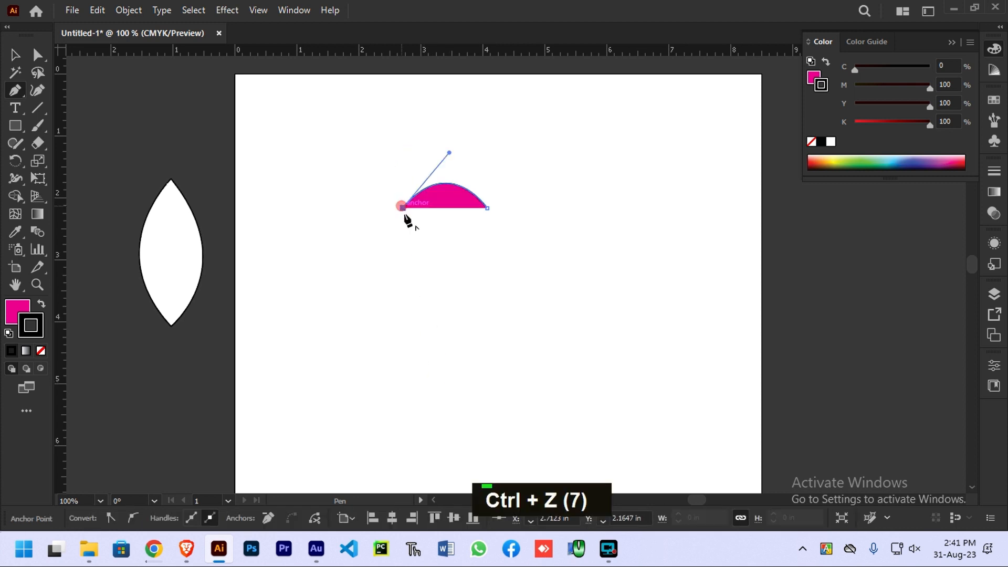
# Continue the heart with curves through the bottom point and up the right side, and close it at the top notch
pyautogui.moveTo(486, 305); pyautogui.dragTo(592, 315)
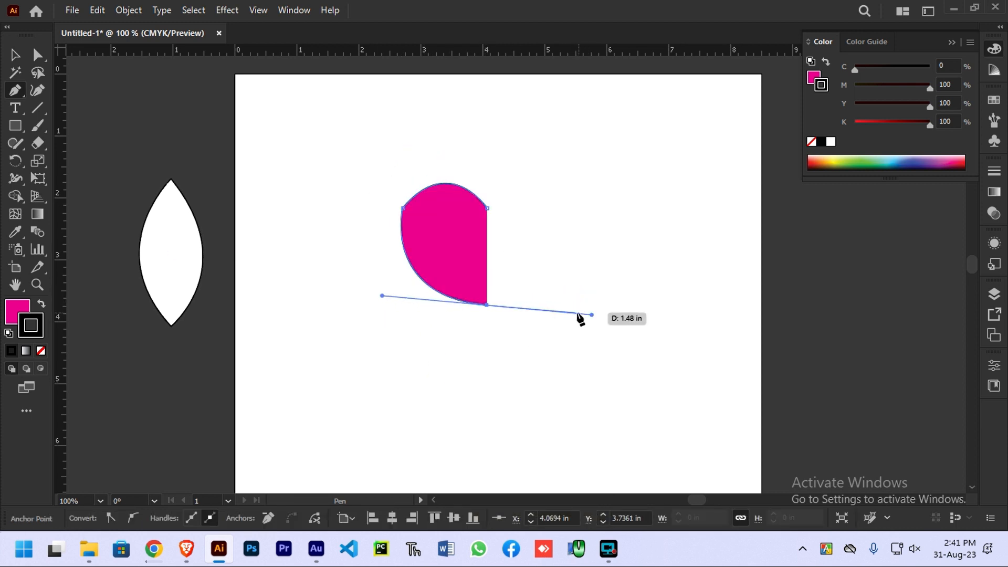
pyautogui.click(488, 306)
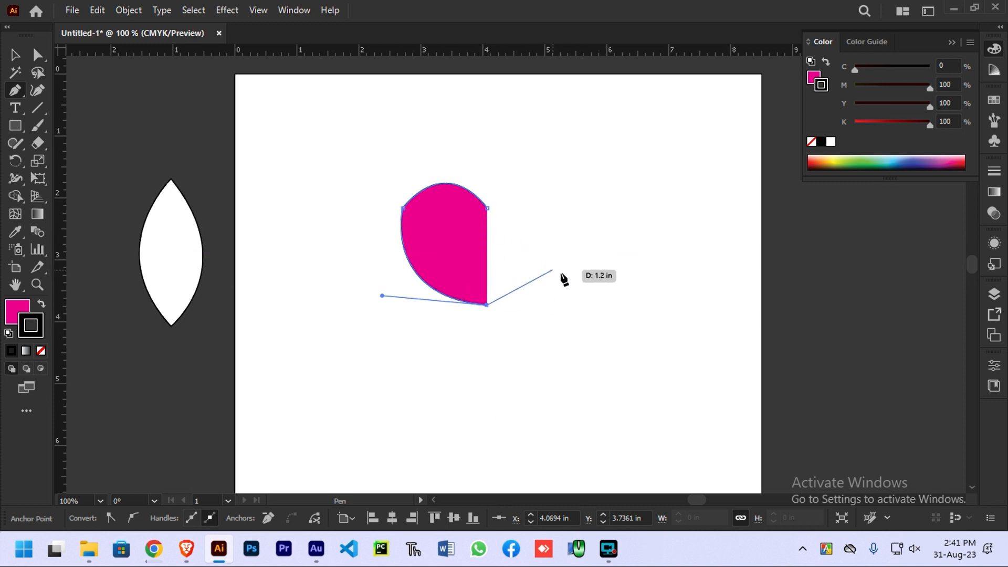
pyautogui.click(488, 208)
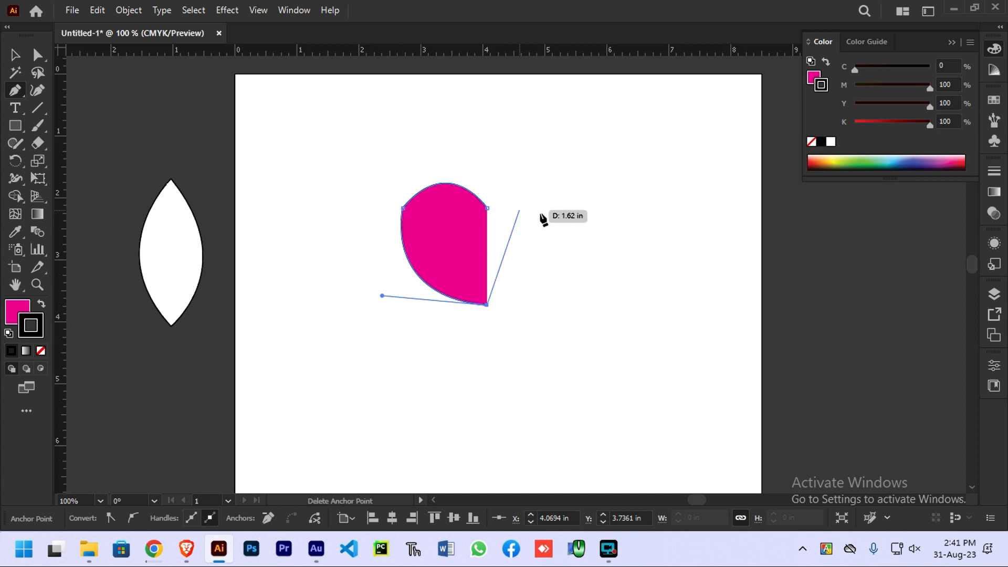
pyautogui.moveTo(563, 212); pyautogui.dragTo(537, 138)
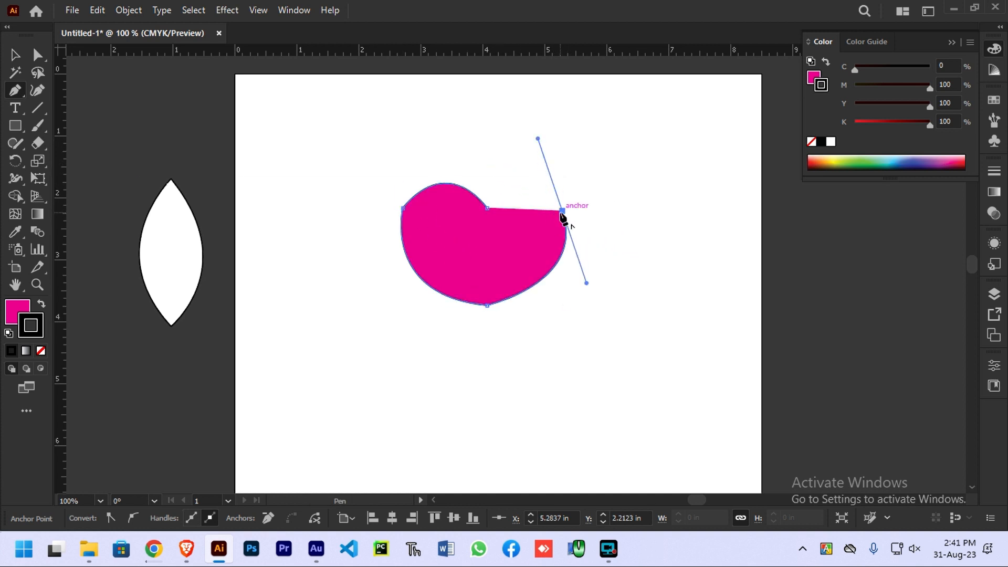
pyautogui.moveTo(489, 210); pyautogui.dragTo(462, 270)
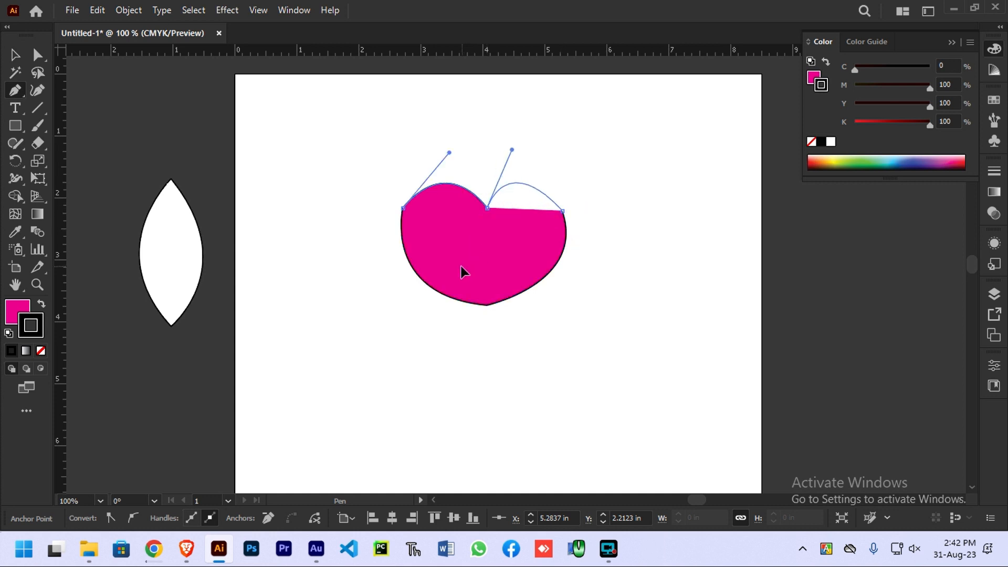
pyautogui.click(489, 209)
pyautogui.hotkey('ctrl', 'z')
# Move the finished heart off the artboard to the left, overlapping the leaf shape
pyautogui.press('v')
pyautogui.moveTo(505, 224); pyautogui.dragTo(508, 232)
pyautogui.click(689, 306)
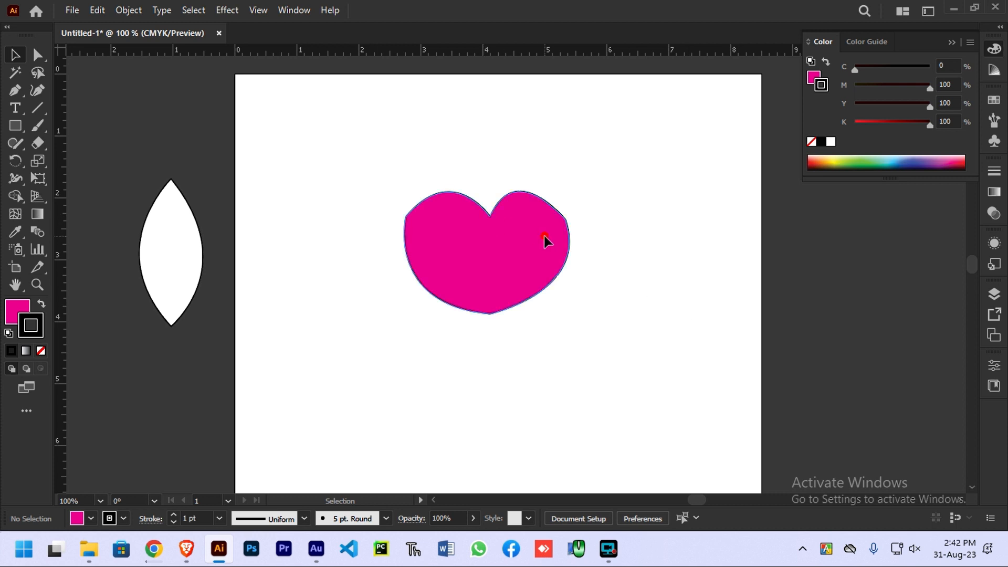
pyautogui.moveTo(544, 240); pyautogui.dragTo(149, 318)
pyautogui.click(175, 161)
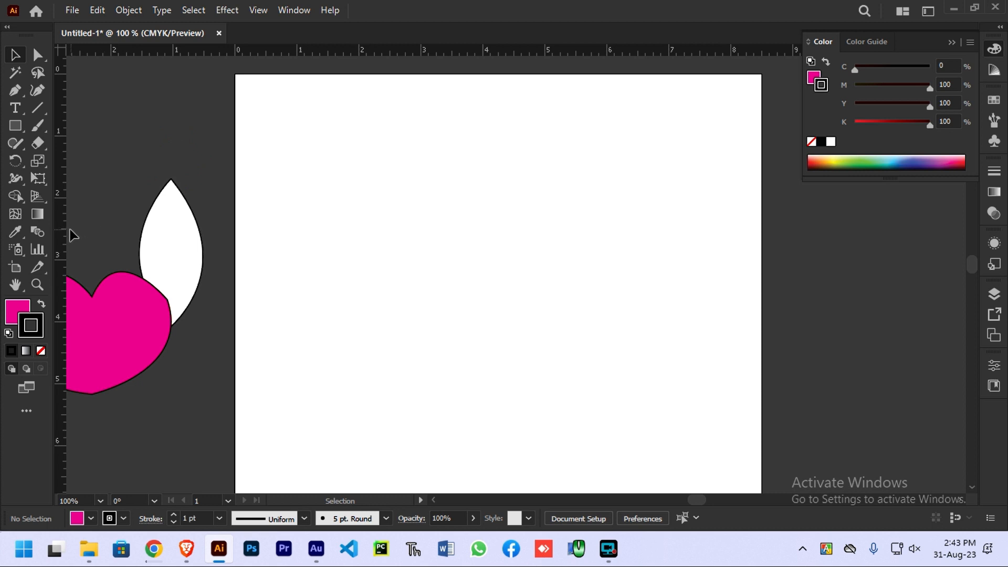
# Place a vertical ruler guide on the artboard at about 4.4 in
pyautogui.moveTo(521, 105); pyautogui.dragTo(523, 447)
pyautogui.moveTo(63, 272); pyautogui.dragTo(509, 294)
pyautogui.click(579, 239)
pyautogui.scroll(2, 549, 254)
pyautogui.scroll(-3, 549, 255)
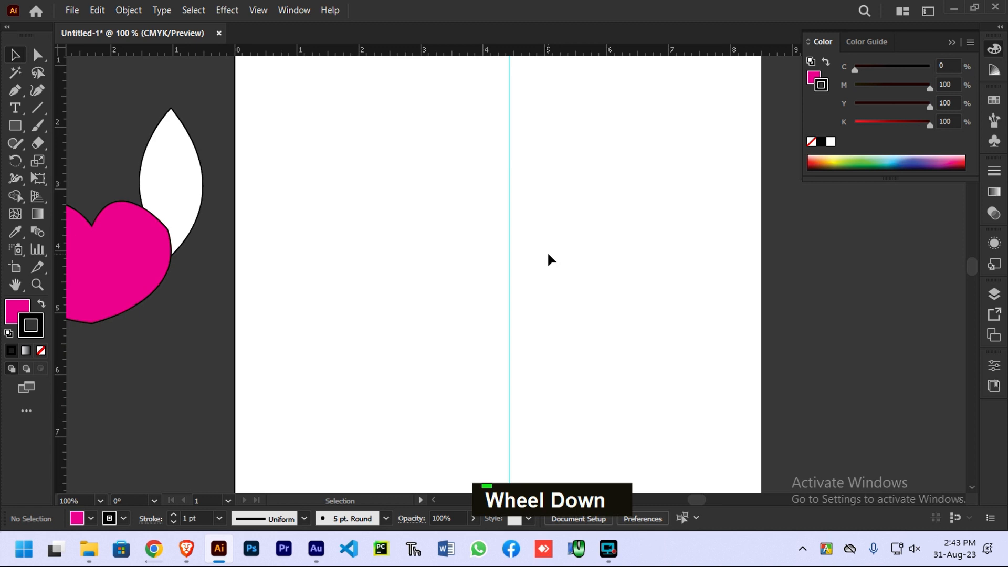
pyautogui.scroll(2, 548, 254)
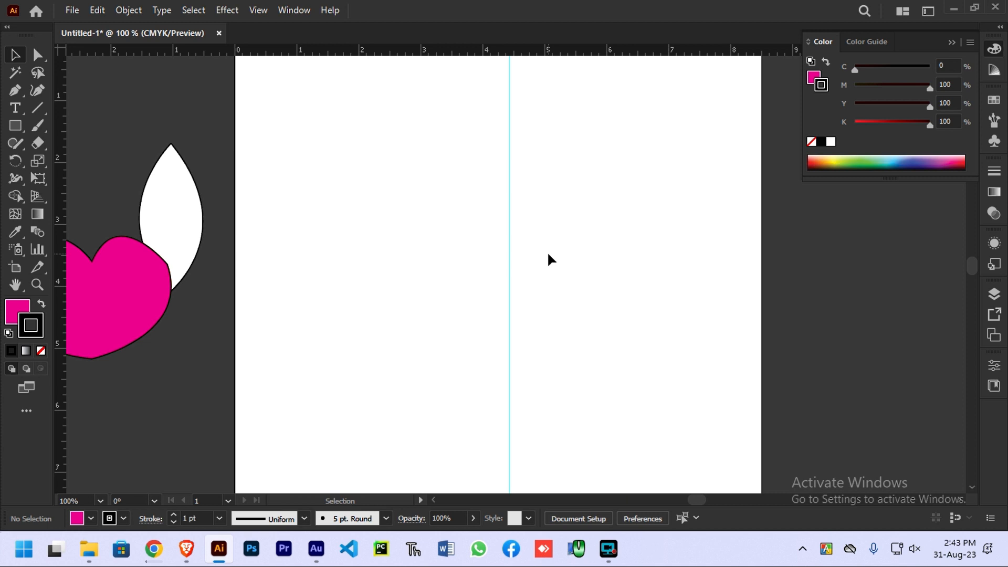
# Place a horizontal ruler guide across the artboard at about 1 in from its upper edge
pyautogui.hotkey('ctrl', 'z')
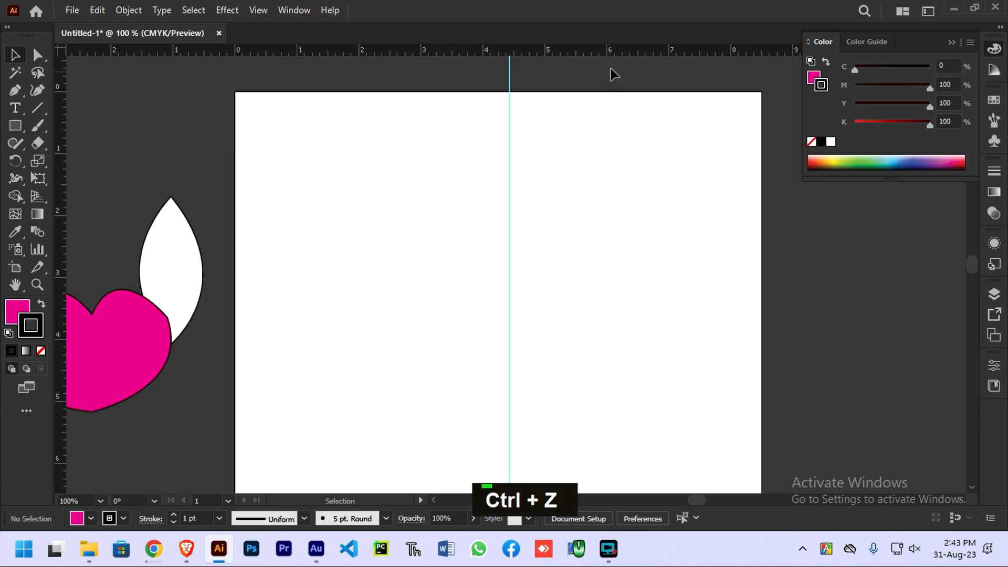
pyautogui.moveTo(613, 51); pyautogui.dragTo(614, 58)
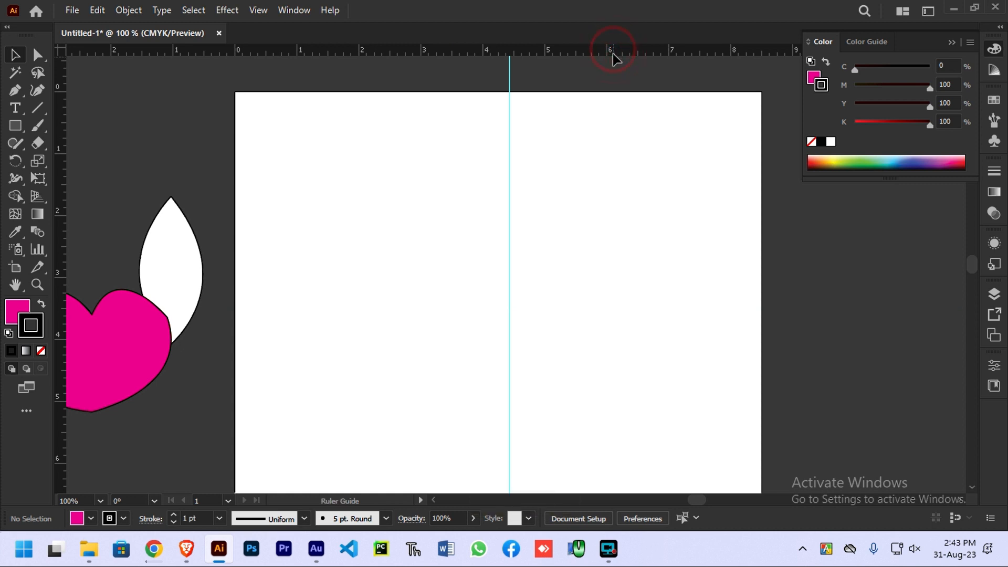
pyautogui.moveTo(615, 93); pyautogui.dragTo(614, 152)
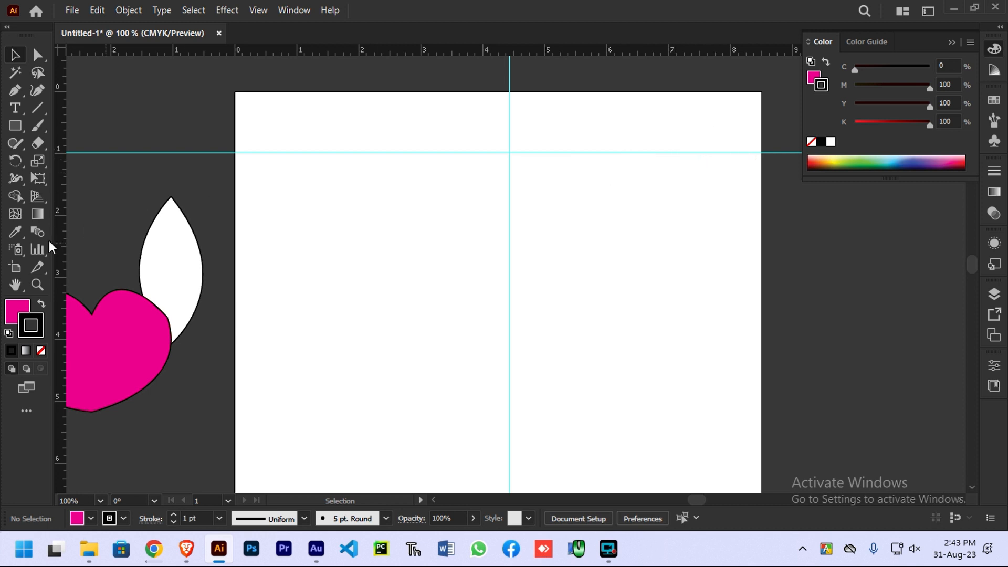
# Add vertical guides at about 0.6 in and 8 in and a horizontal guide at about 6.1 in on the artboard
pyautogui.moveTo(60, 244); pyautogui.dragTo(273, 244)
pyautogui.click(421, 207)
pyautogui.moveTo(631, 53); pyautogui.dragTo(588, 467)
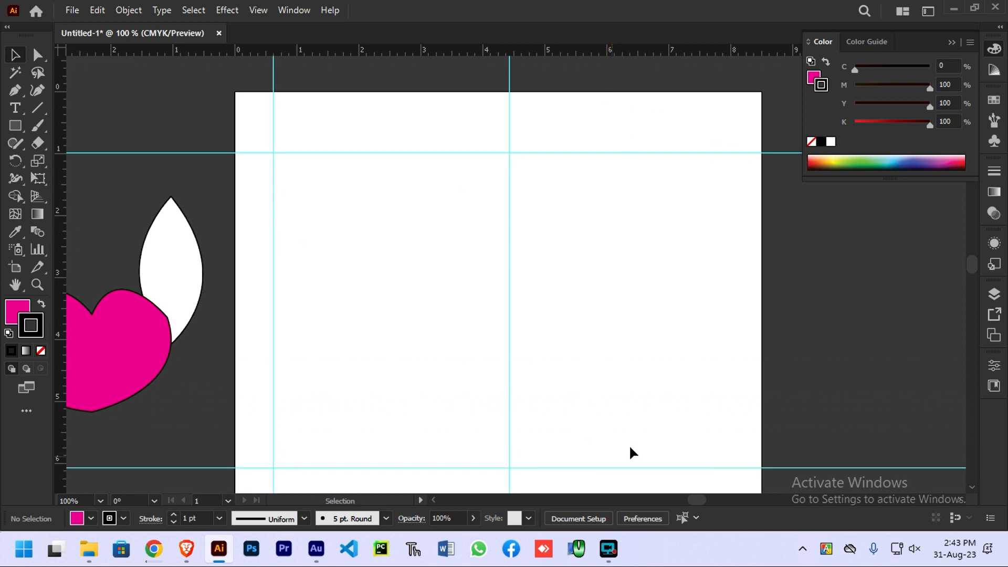
pyautogui.moveTo(59, 299); pyautogui.dragTo(734, 278)
pyautogui.click(817, 286)
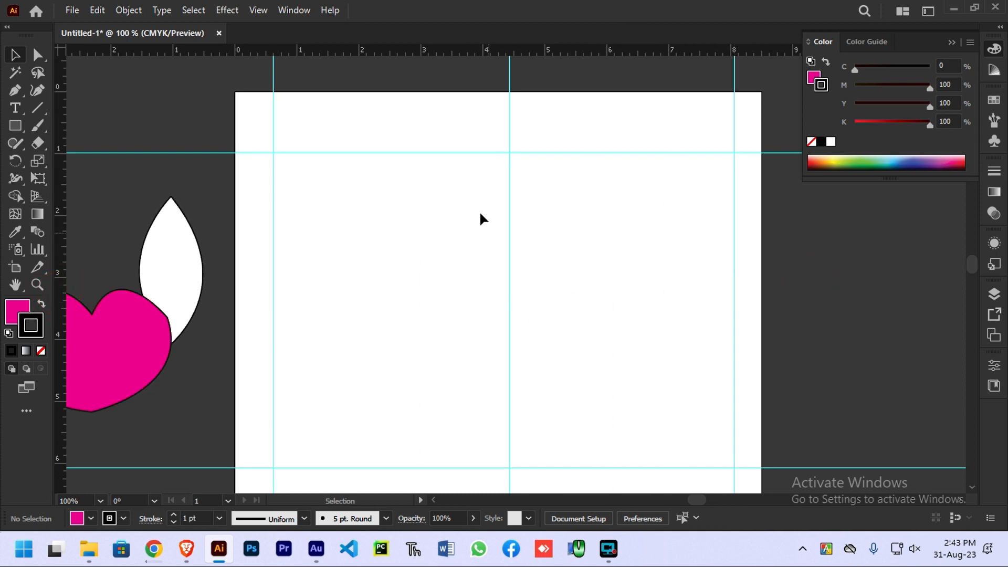
# Undo the three newly added guides and the horizontal guide at about 1 in
pyautogui.hotkey('ctrl', 'z')
pyautogui.hotkey('ctrl', 'z')
pyautogui.hotkey('ctrl', 'z')
pyautogui.hotkey('ctrl', 'z')
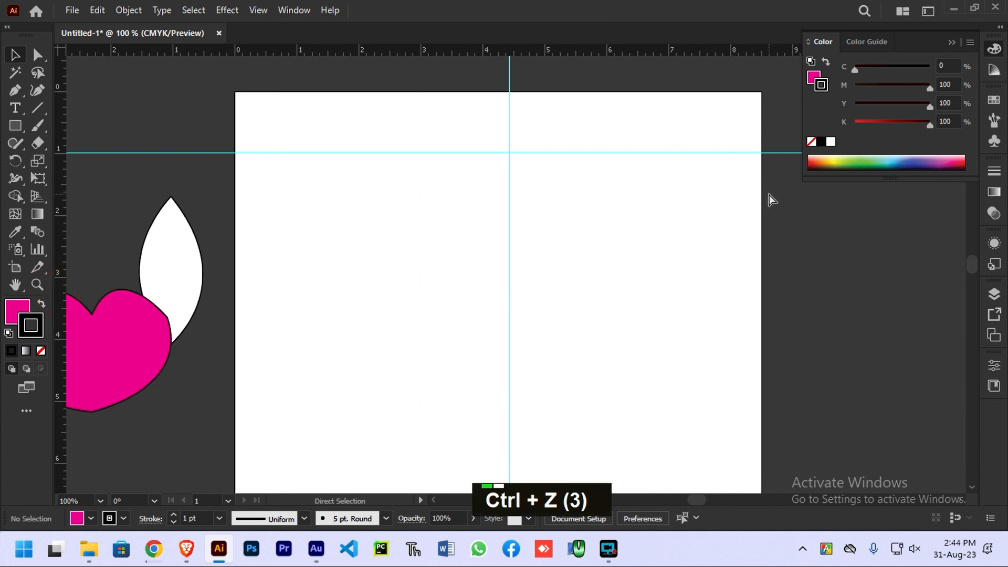
pyautogui.scroll(-1, 605, 265)
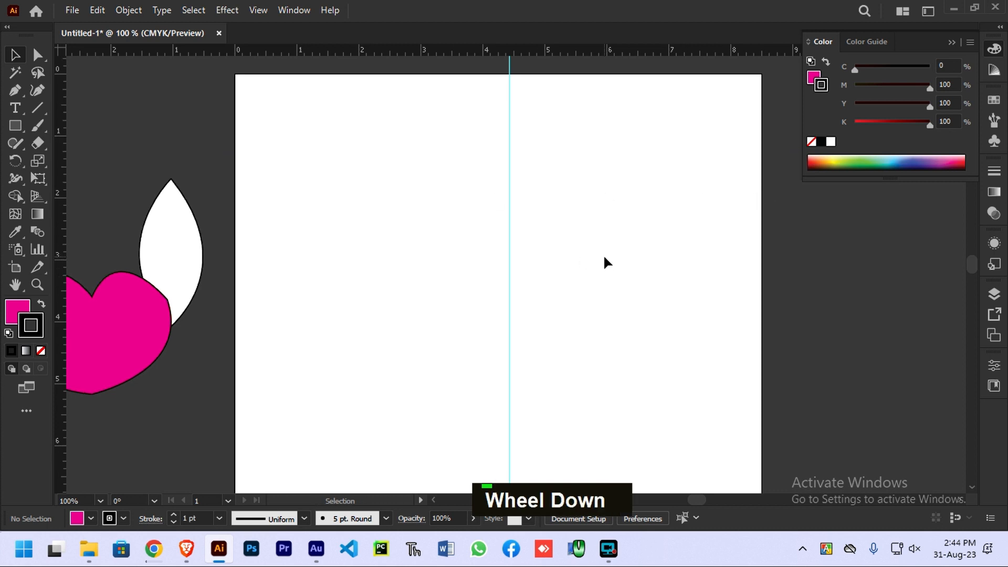
pyautogui.scroll(2, 604, 254)
pyautogui.scroll(-1, 603, 254)
pyautogui.click(604, 256)
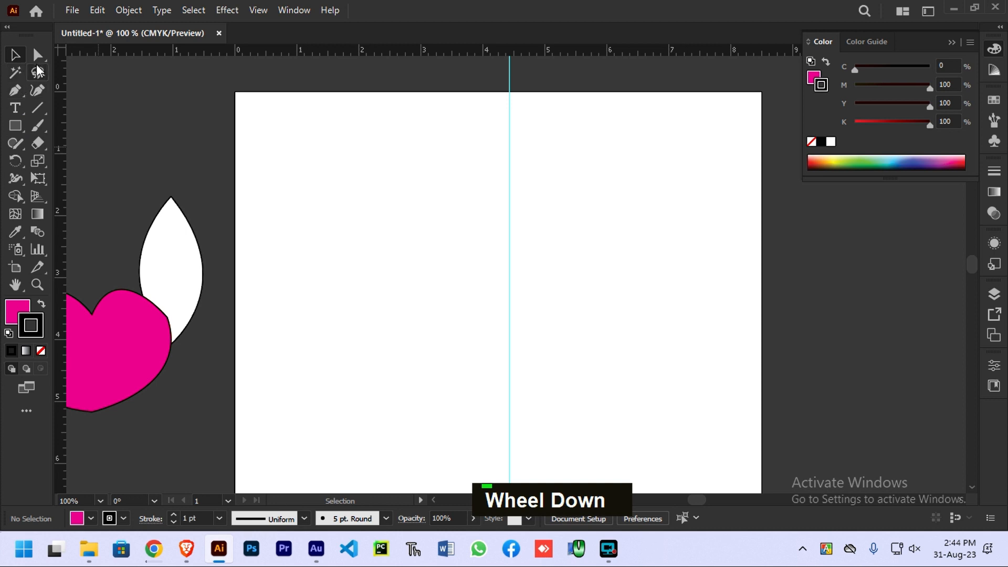
# Draw a heart's left half with the Pen tool, curving from the vertical guide at about 1.2 in down to about 3.5 in on it
pyautogui.click(15, 90)
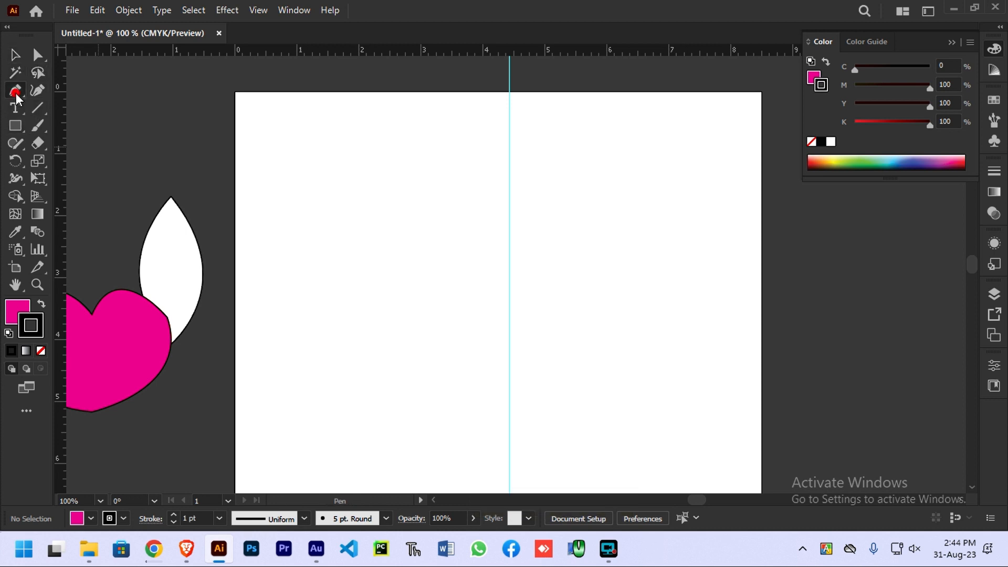
pyautogui.click(509, 166)
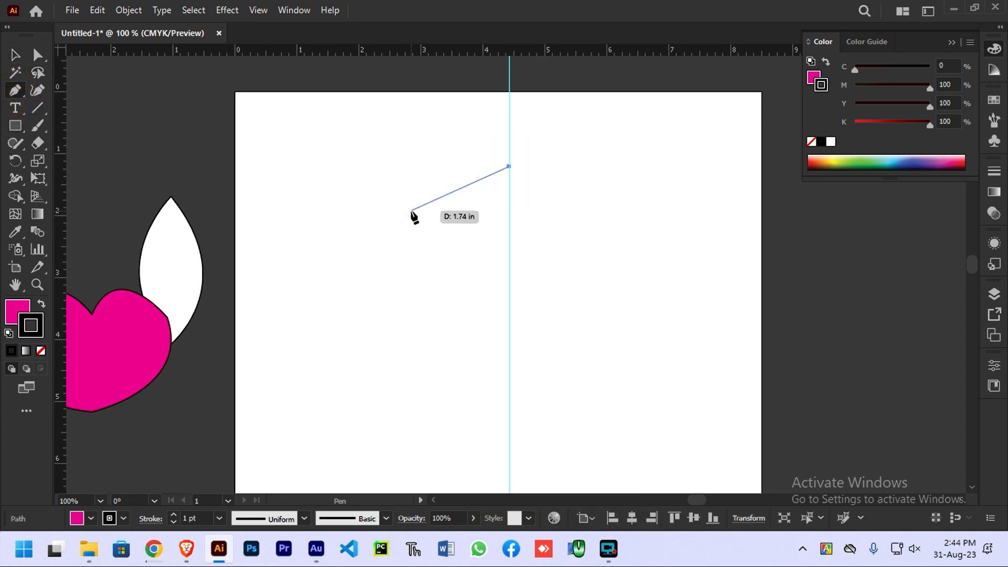
pyautogui.moveTo(408, 200); pyautogui.dragTo(380, 333)
pyautogui.click(407, 200)
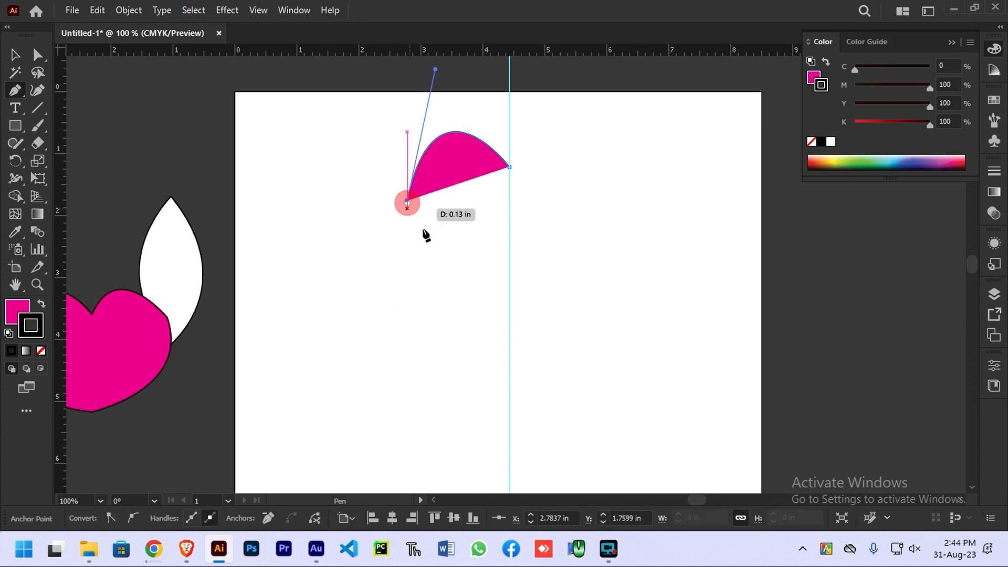
pyautogui.moveTo(510, 309); pyautogui.dragTo(616, 342)
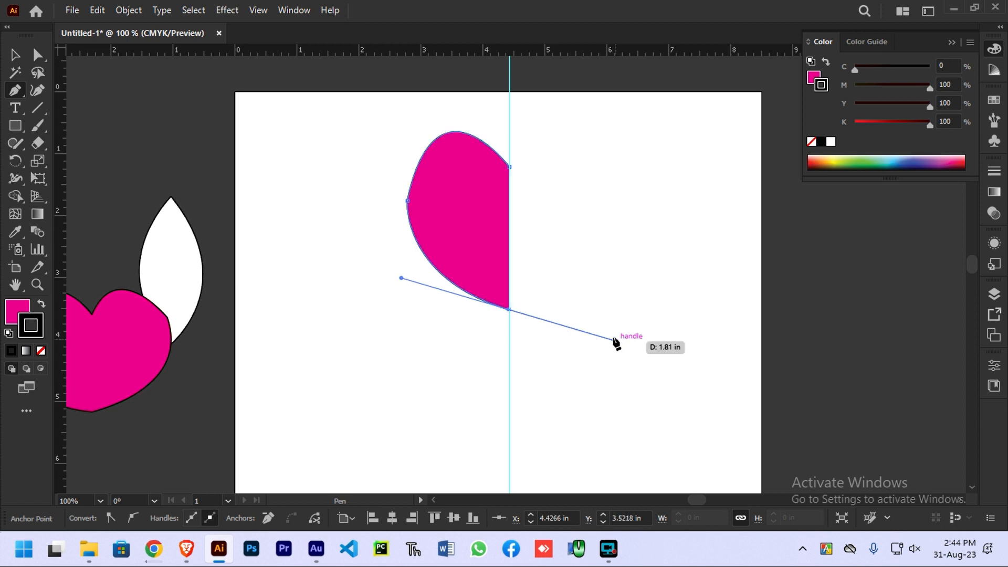
pyautogui.moveTo(509, 310)
pyautogui.mouseDown()
pyautogui.moveTo(601, 262)
pyautogui.moveTo(509, 325)
pyautogui.mouseUp()
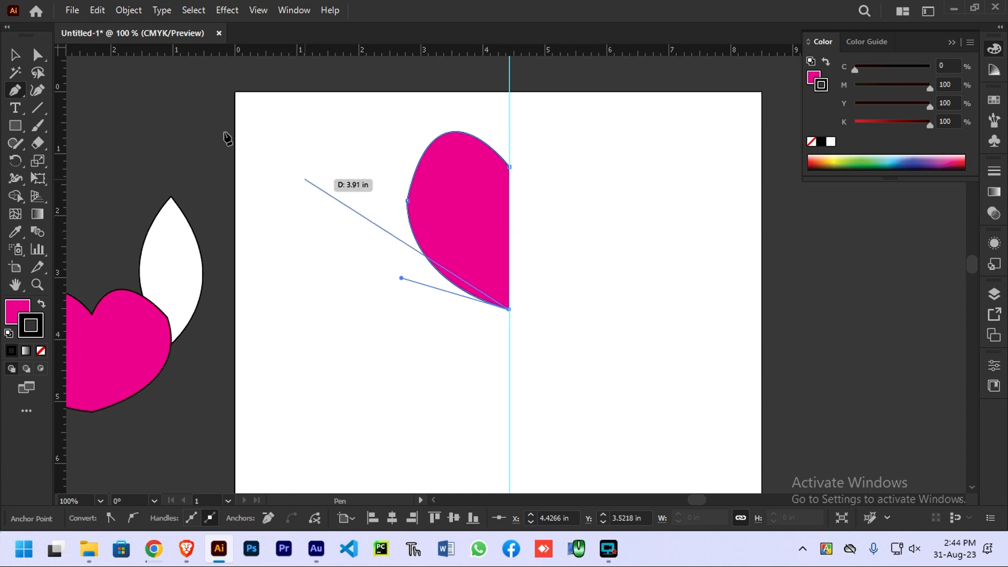
pyautogui.click(17, 56)
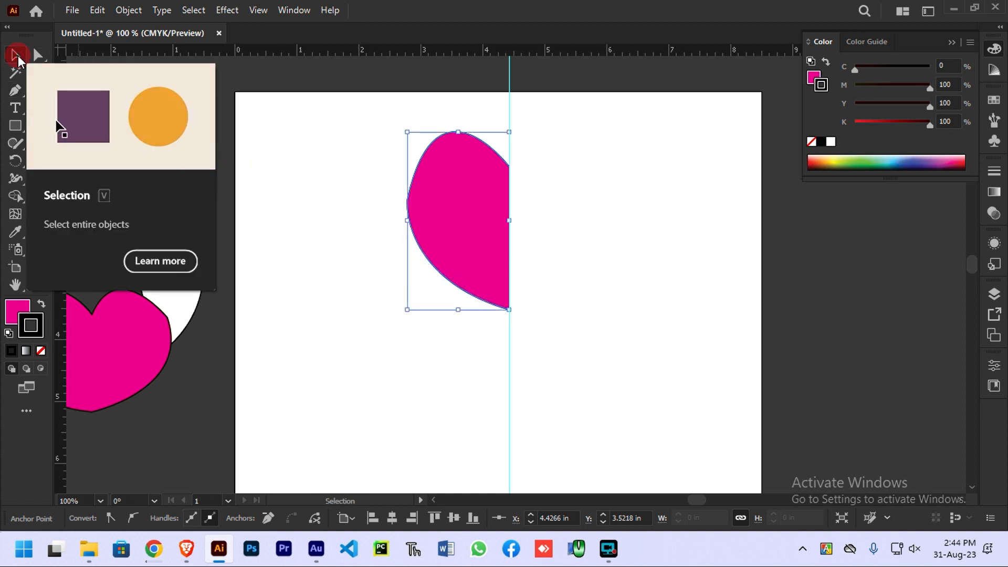
pyautogui.click(666, 232)
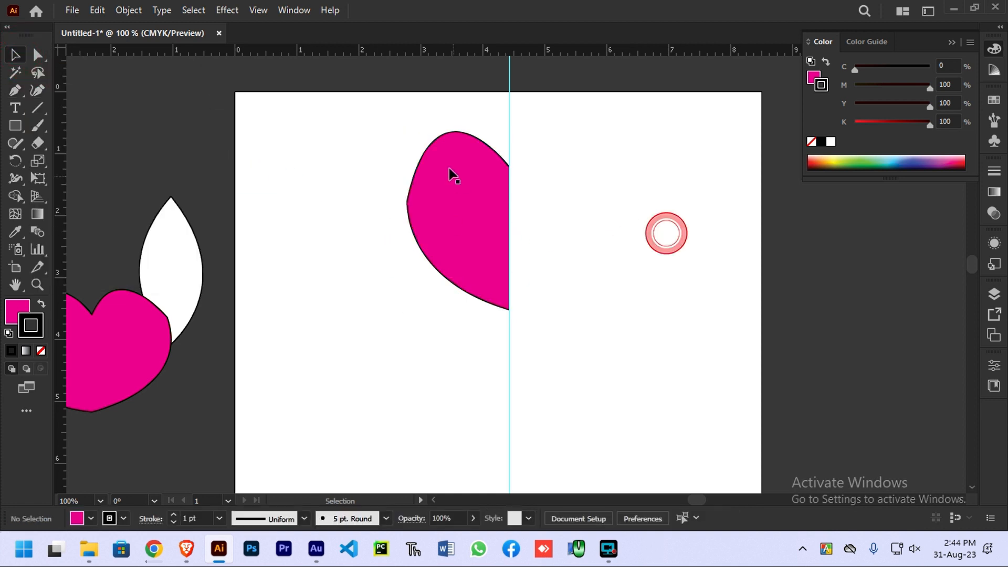
# Remove the fill from the half heart, keeping only its black outline
pyautogui.click(471, 182)
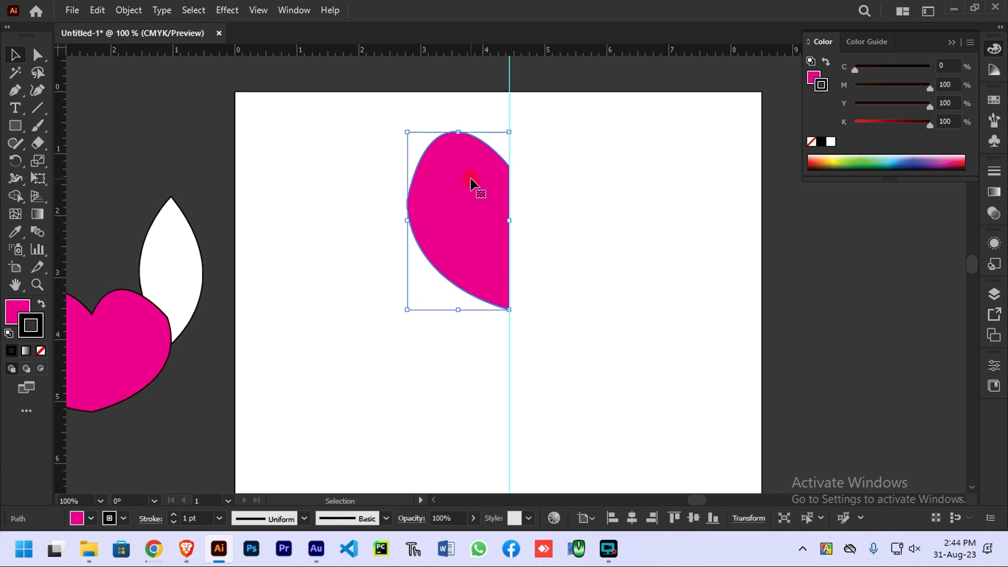
pyautogui.click(16, 310)
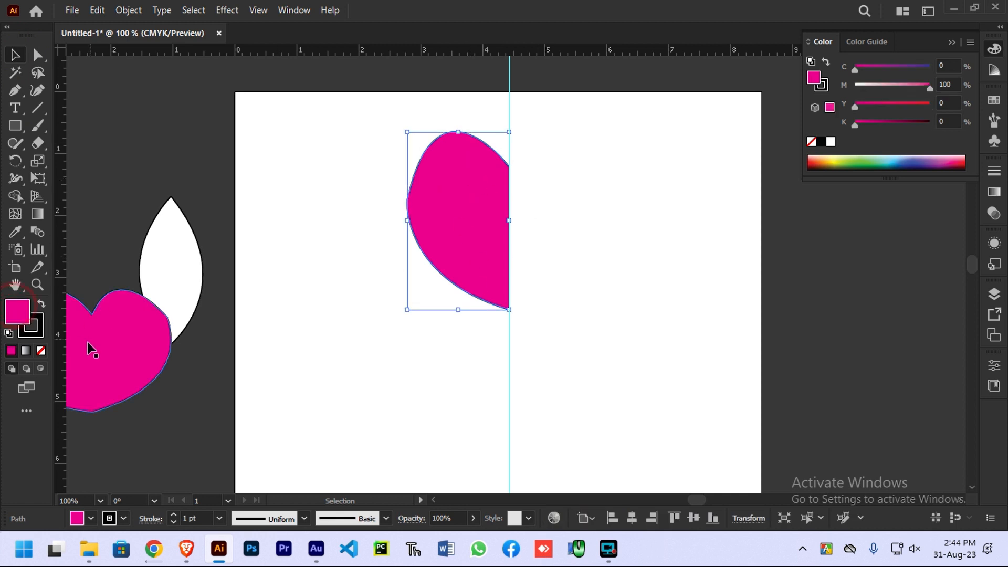
pyautogui.click(41, 351)
pyautogui.click(604, 226)
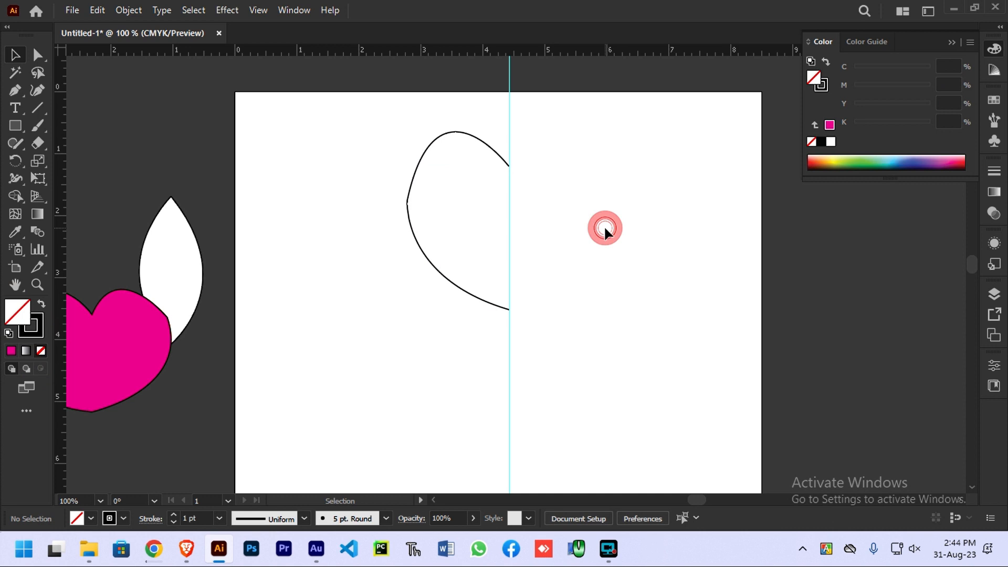
# Create a mirrored copy of the half-heart path with Reflect across the vertical axis
pyautogui.click(419, 247)
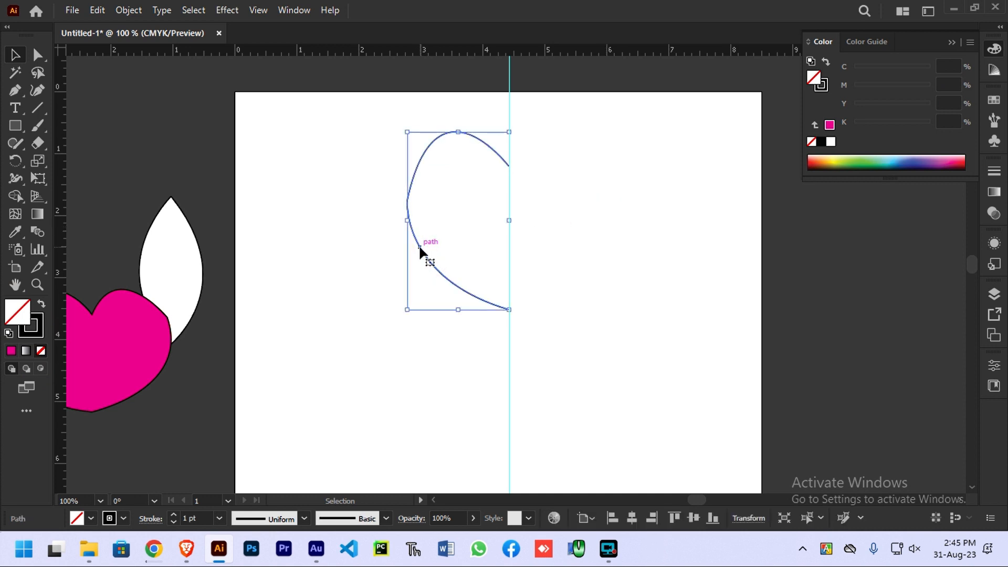
pyautogui.rightClick(420, 252)
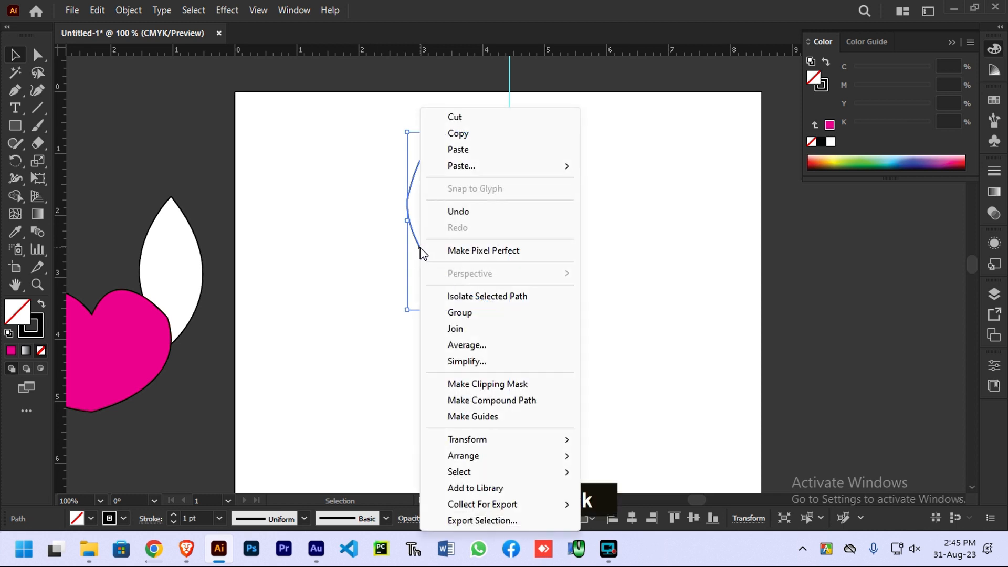
pyautogui.moveTo(534, 441)
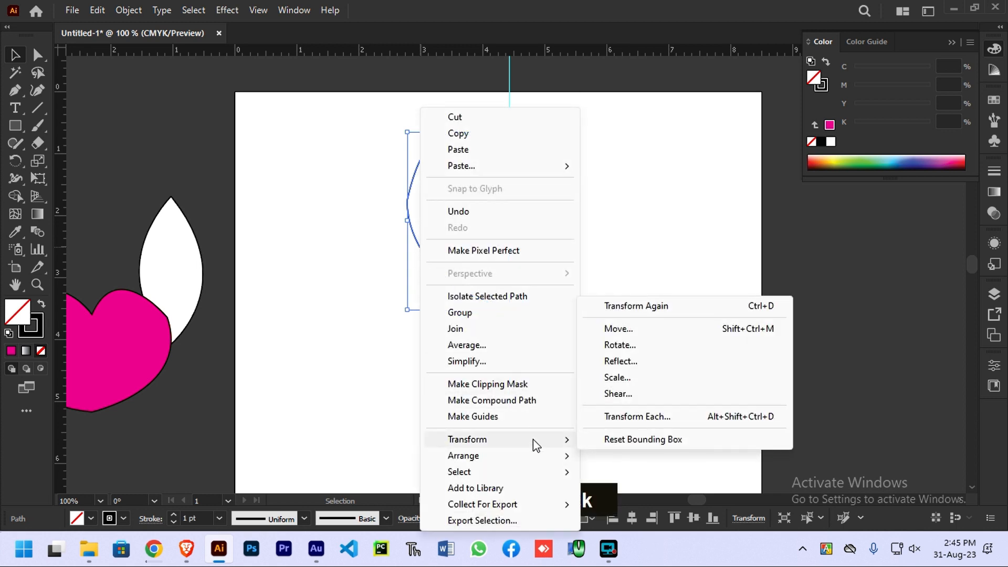
pyautogui.click(681, 370)
pyautogui.moveTo(515, 147); pyautogui.dragTo(814, 119)
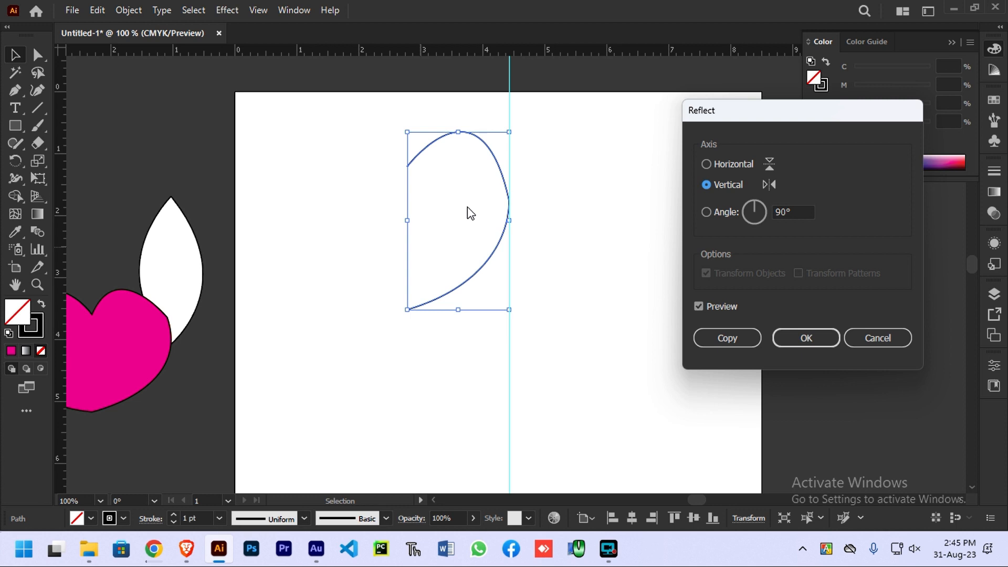
pyautogui.click(737, 345)
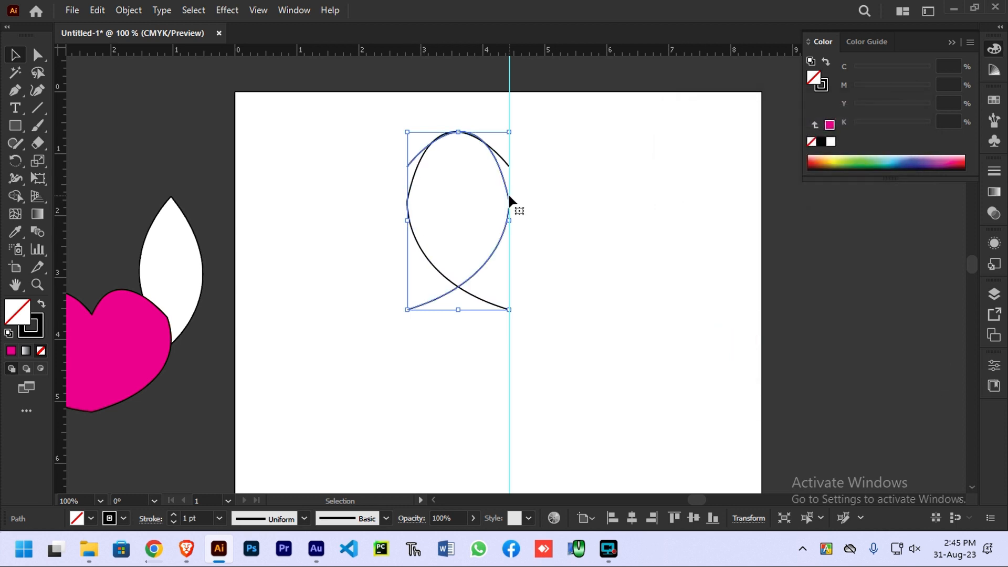
# Move the mirrored copy horizontally to the right of the guide so both halves meet as a heart
pyautogui.moveTo(509, 202); pyautogui.dragTo(611, 202)
pyautogui.press('shift')
pyautogui.click(682, 221)
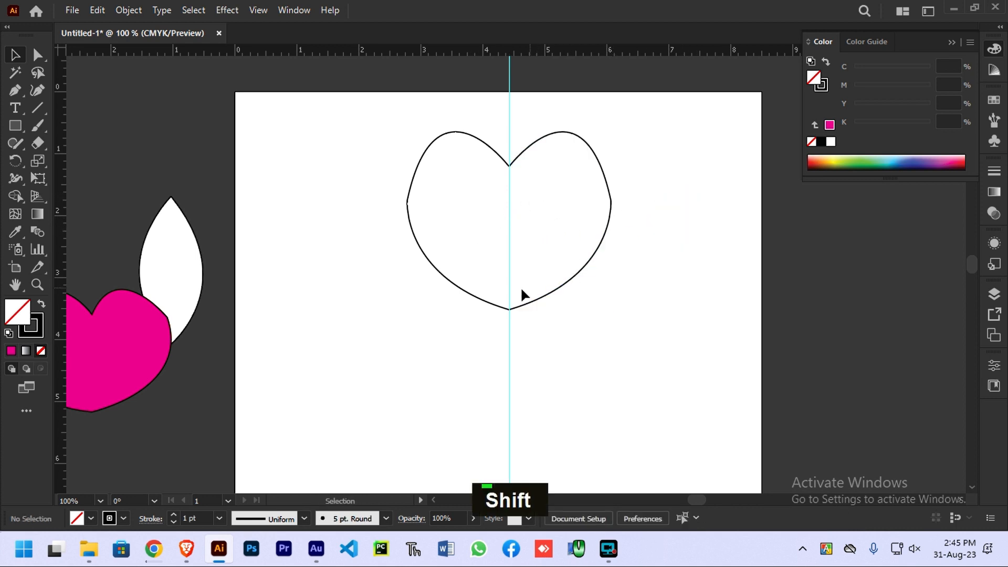
pyautogui.scroll(4, 506, 209)
pyautogui.moveTo(531, 165); pyautogui.dragTo(543, 366)
pyautogui.scroll(-4, 585, 279)
pyautogui.moveTo(637, 250); pyautogui.dragTo(427, 380)
pyautogui.click(707, 302)
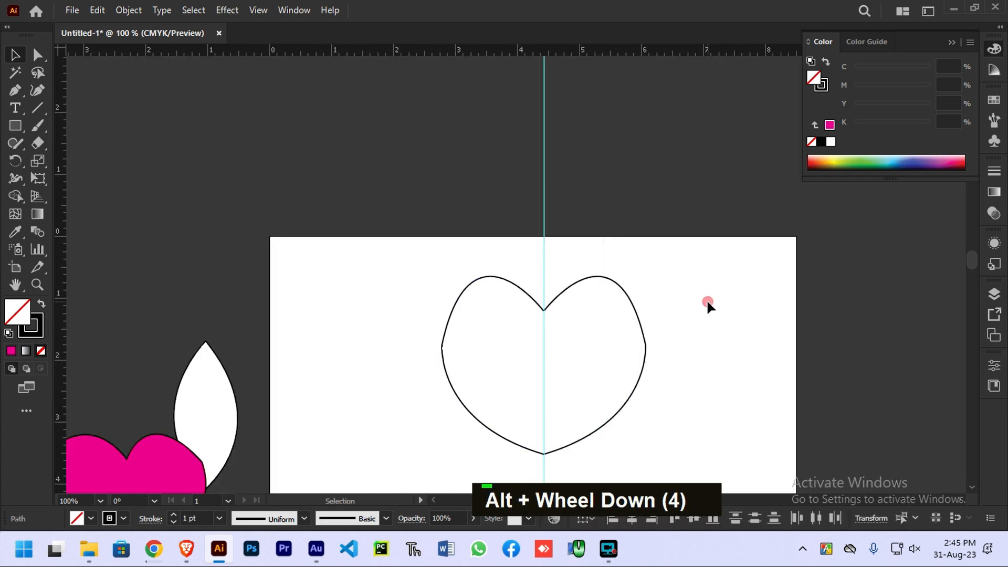
# Try a light green fill (C 47.06, Y 78.43) on the heart's right half and undo it
pyautogui.click(604, 278)
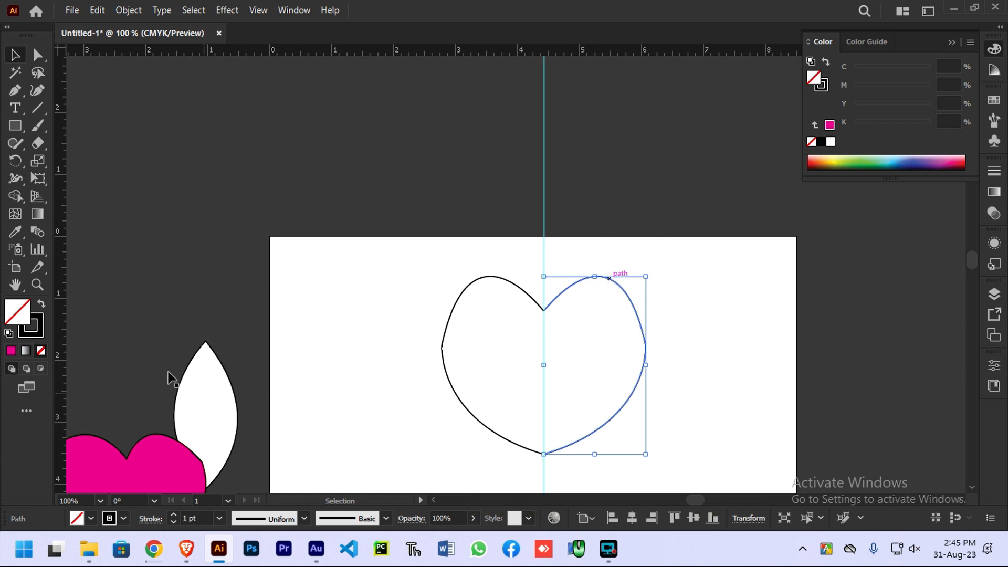
pyautogui.click(861, 156)
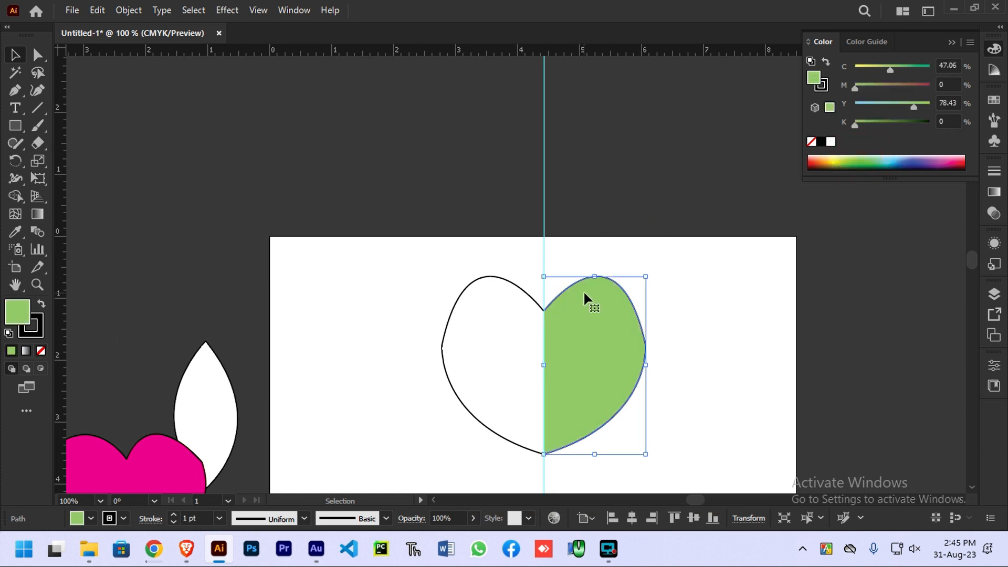
pyautogui.click(760, 319)
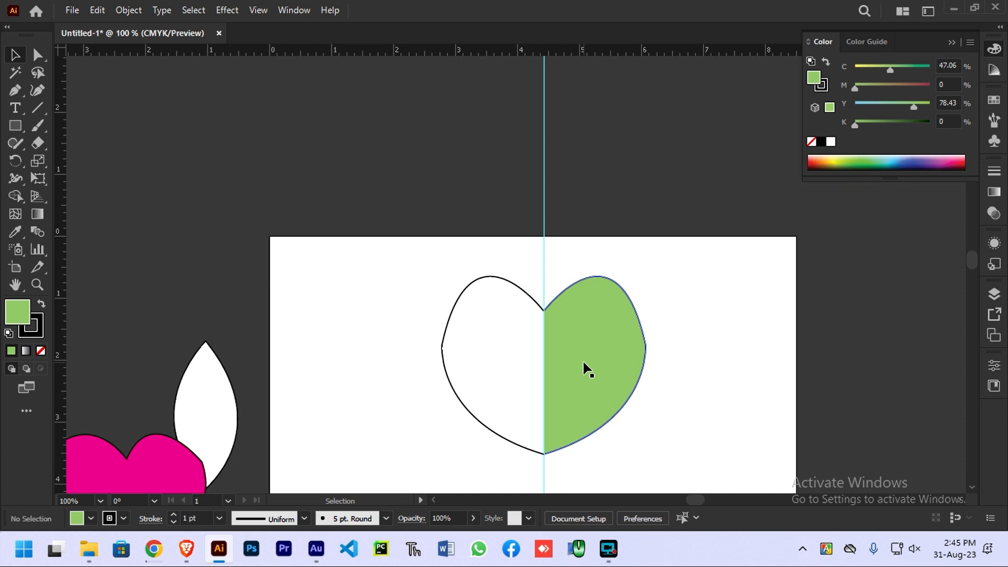
pyautogui.hotkey('ctrl', 'z')
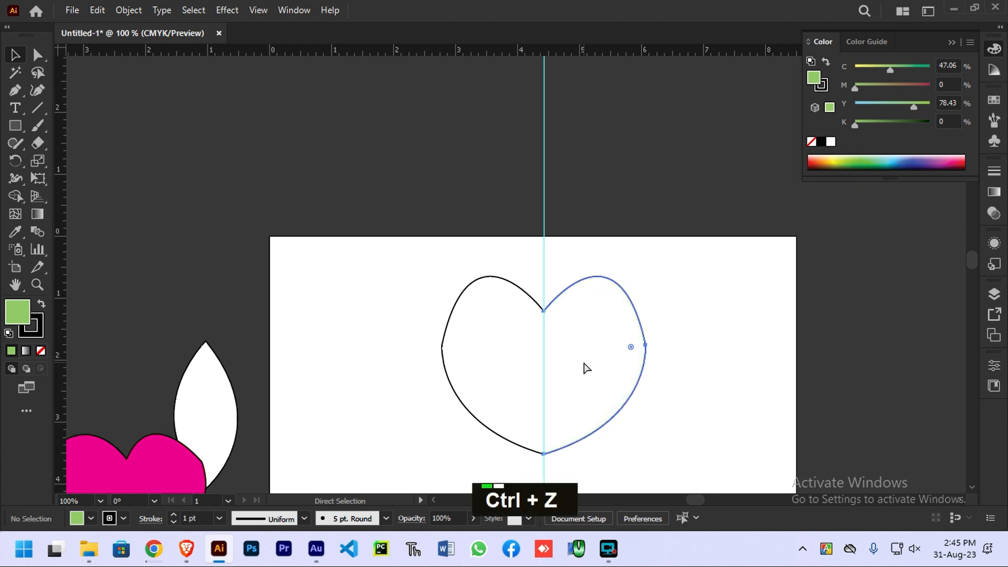
# Examine closely how the ends of the two half-heart paths meet at the top notch
pyautogui.press('space')
pyautogui.moveTo(688, 327); pyautogui.dragTo(696, 234)
pyautogui.keyDown('alt'); pyautogui.scroll(3, 628, 292); pyautogui.keyUp('alt')
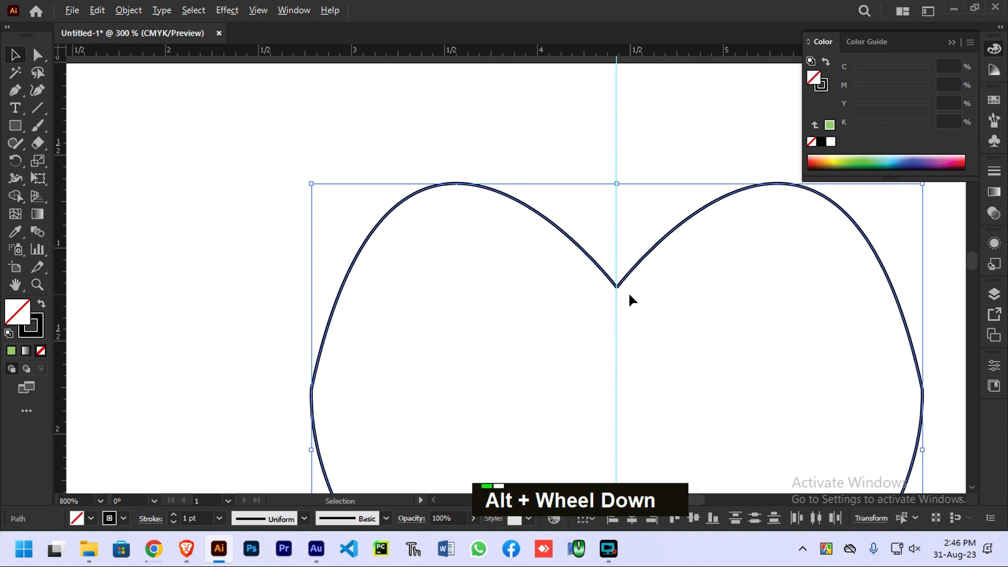
pyautogui.keyDown('alt'); pyautogui.scroll(3, 625, 290); pyautogui.keyUp('alt')
pyautogui.moveTo(669, 290); pyautogui.dragTo(531, 346)
pyautogui.keyDown('alt'); pyautogui.scroll(2, 509, 310); pyautogui.keyUp('alt')
pyautogui.keyDown('alt'); pyautogui.scroll(2, 526, 333); pyautogui.keyUp('alt')
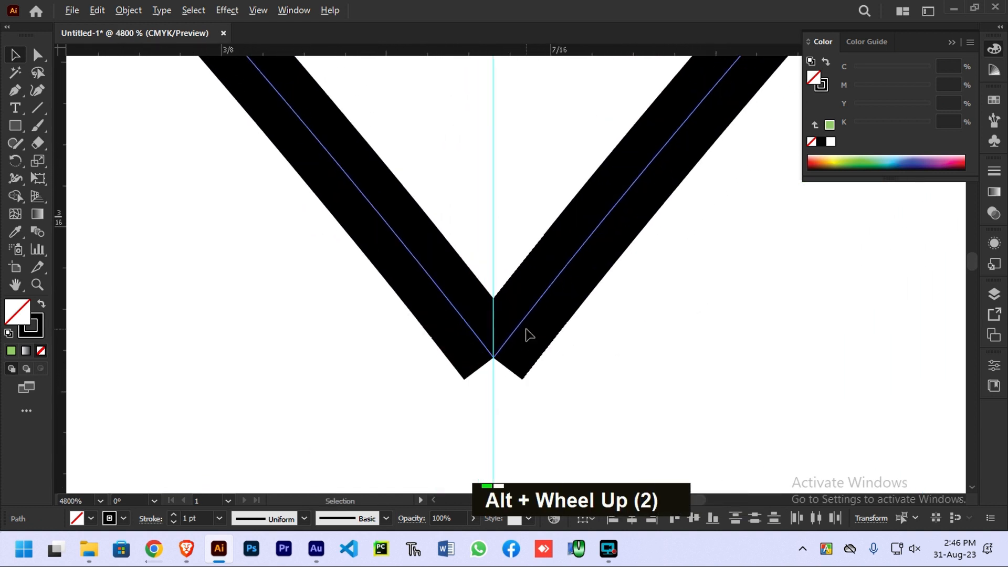
pyautogui.press('space')
pyautogui.keyDown('alt'); pyautogui.scroll(-4, 528, 420); pyautogui.keyUp('alt')
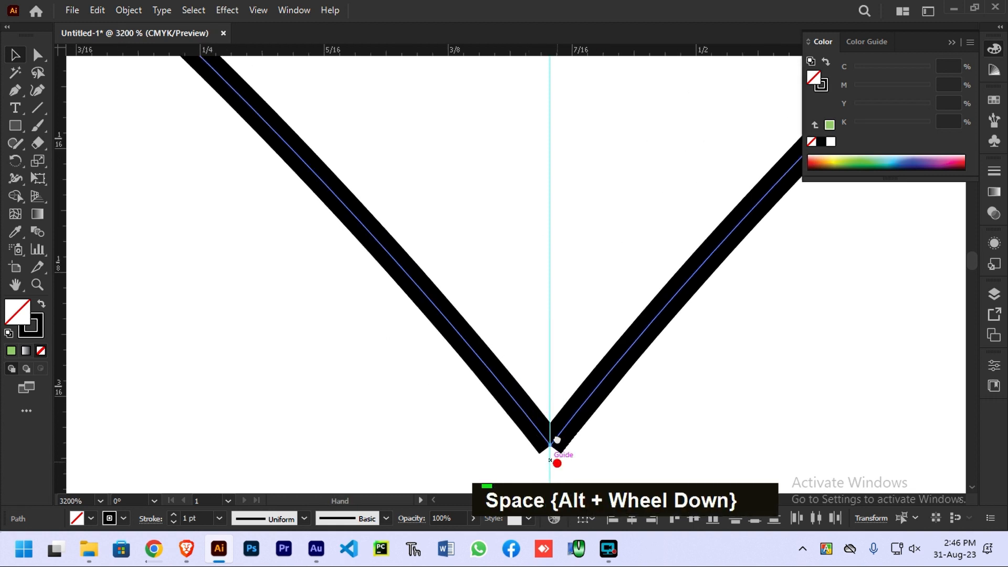
pyautogui.moveTo(553, 452); pyautogui.dragTo(556, 338)
pyautogui.click(531, 217)
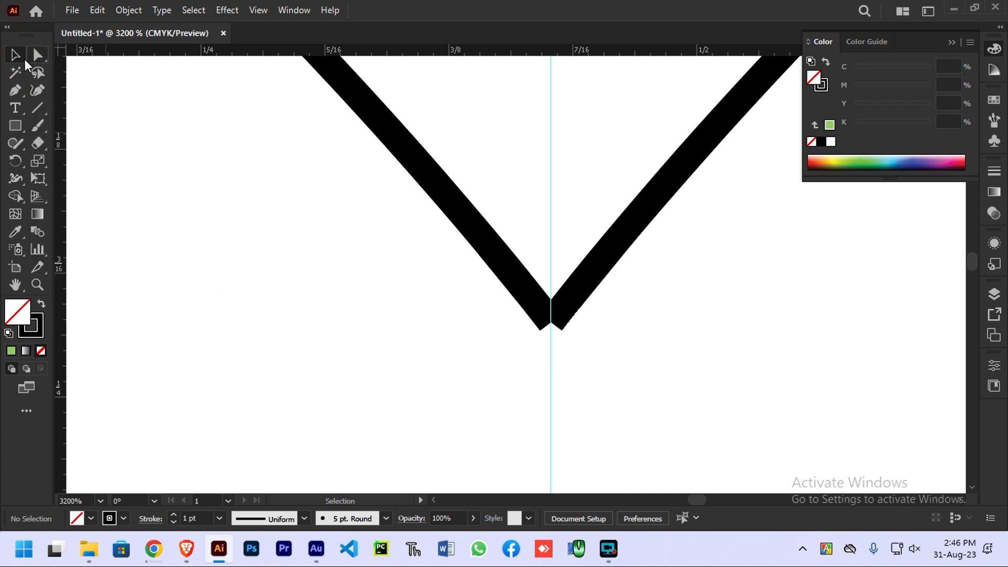
pyautogui.moveTo(528, 221); pyautogui.dragTo(577, 361)
pyautogui.click(660, 307)
# Average the two path end points at the heart's top notch along both axes
pyautogui.click(46, 52)
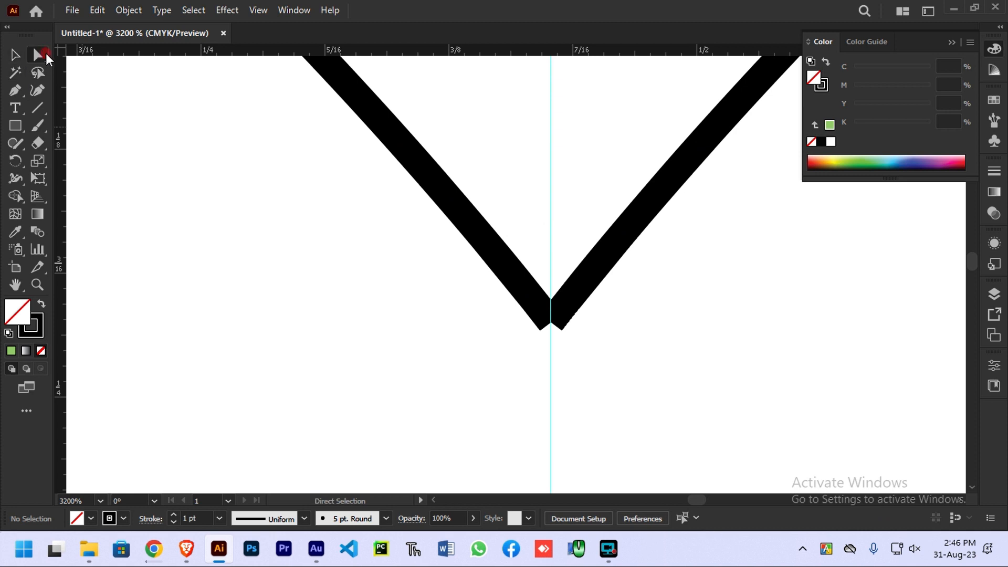
pyautogui.moveTo(510, 212); pyautogui.dragTo(586, 397)
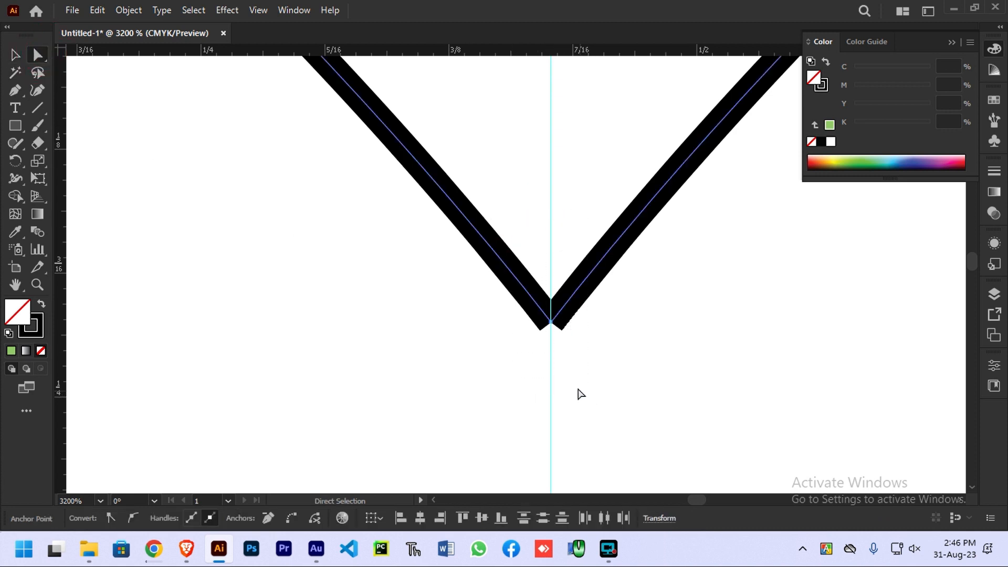
pyautogui.rightClick(552, 328)
pyautogui.click(608, 348)
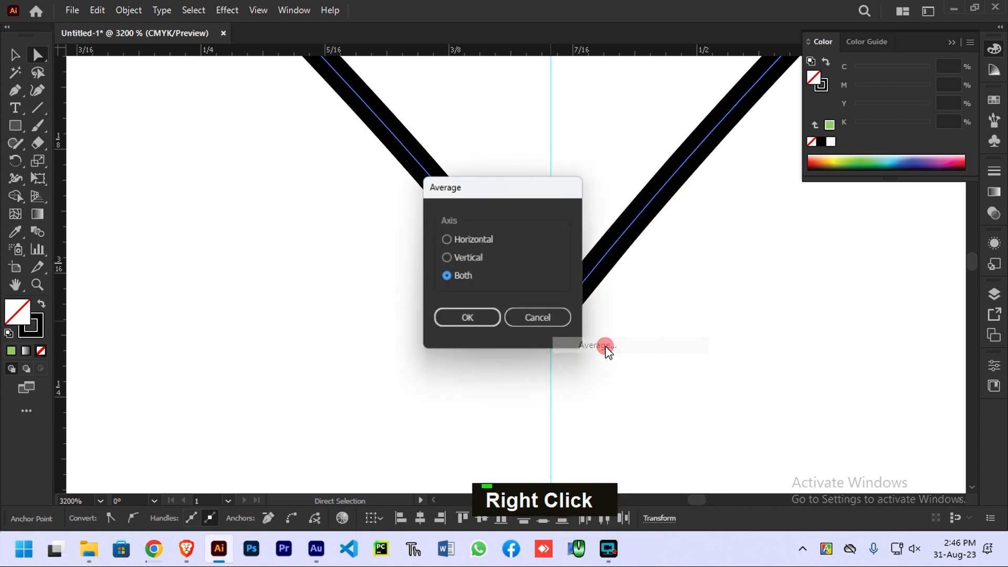
pyautogui.click(447, 275)
pyautogui.click(462, 322)
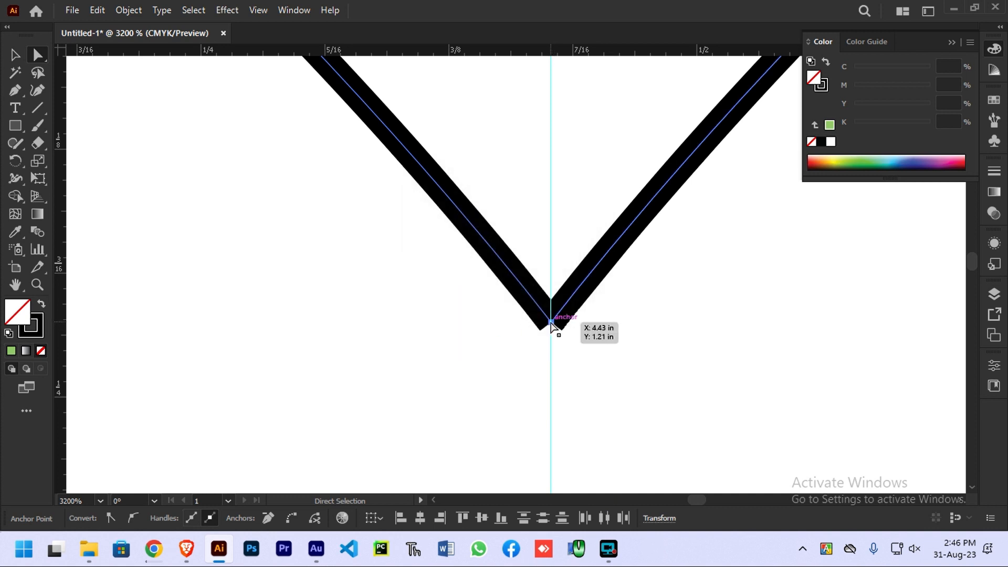
# Join the two averaged path end points at the heart's top notch into one corner point
pyautogui.rightClick(552, 325)
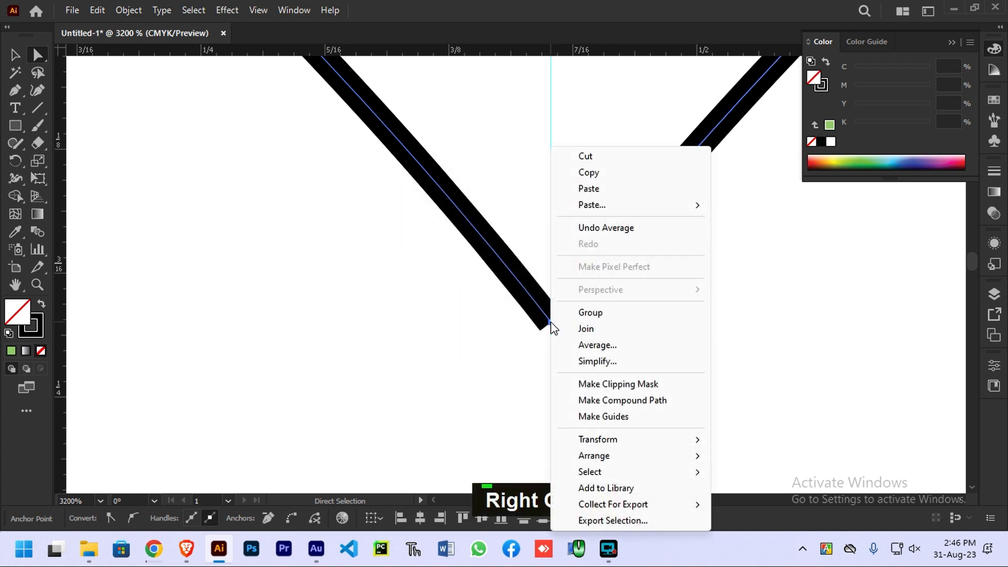
pyautogui.click(585, 329)
pyautogui.scroll(4, 567, 326)
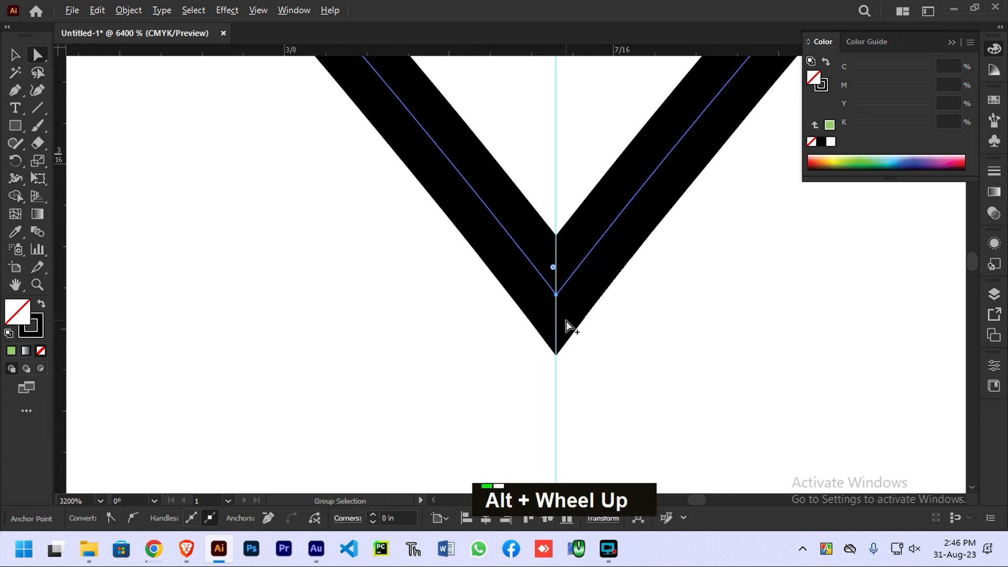
pyautogui.moveTo(497, 169); pyautogui.dragTo(525, 231)
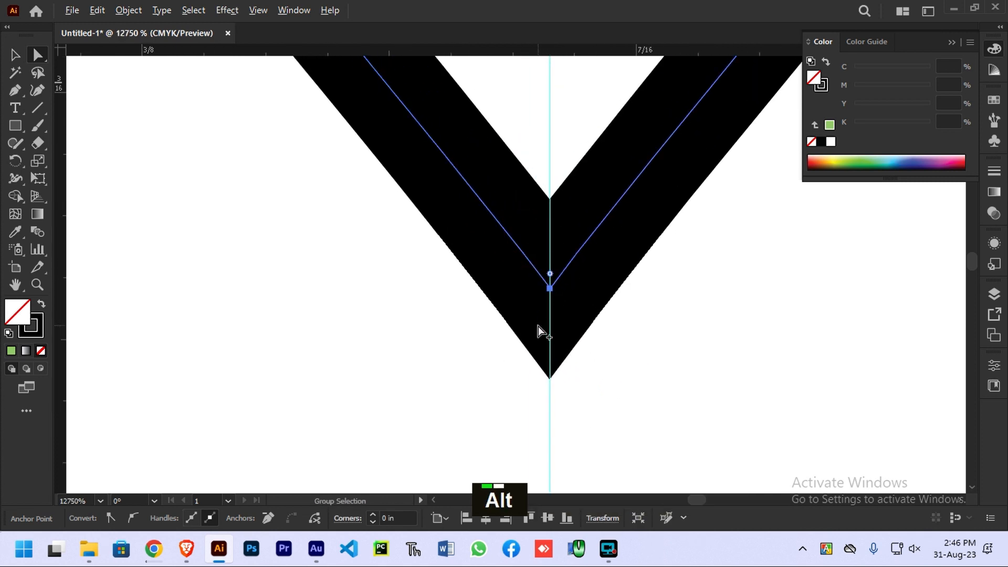
# Average the two path end points at the heart's bottom tip along both axes
pyautogui.scroll(-10, 541, 330)
pyautogui.moveTo(603, 400); pyautogui.dragTo(594, 171)
pyautogui.moveTo(574, 392); pyautogui.dragTo(567, 341)
pyautogui.scroll(4, 556, 359)
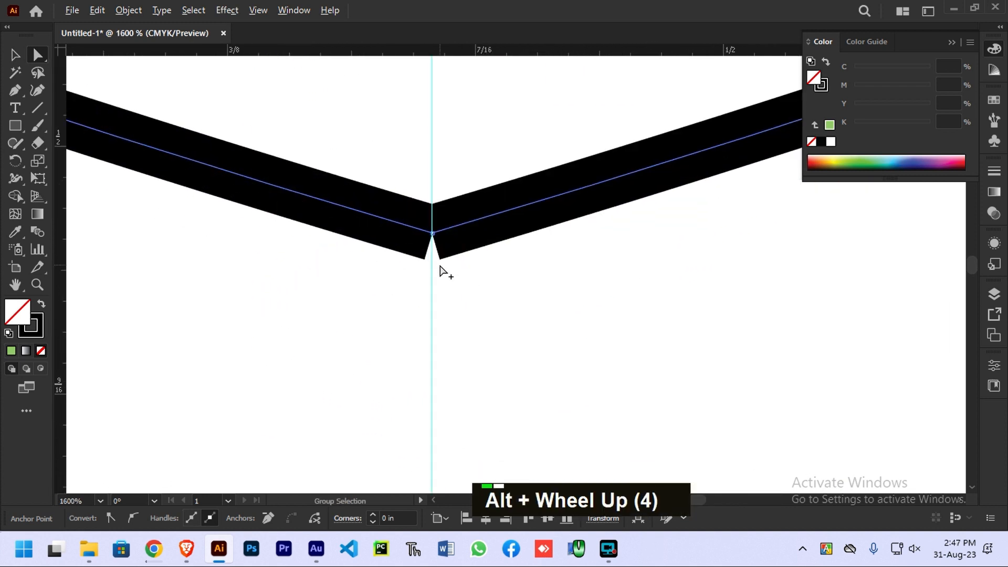
pyautogui.scroll(6, 441, 270)
pyautogui.click(474, 132)
pyautogui.moveTo(475, 112); pyautogui.dragTo(589, 325)
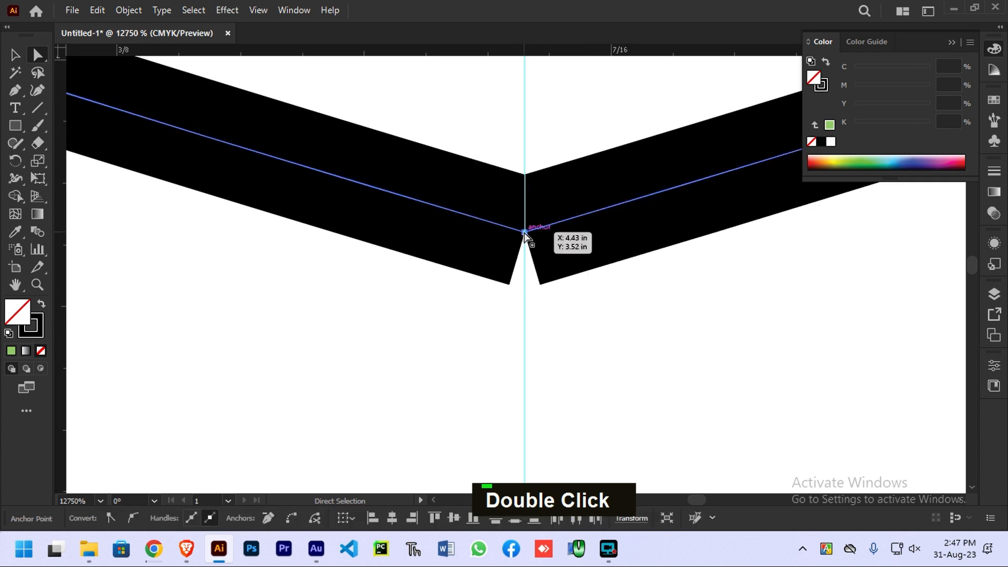
pyautogui.rightClick(524, 231)
pyautogui.click(589, 349)
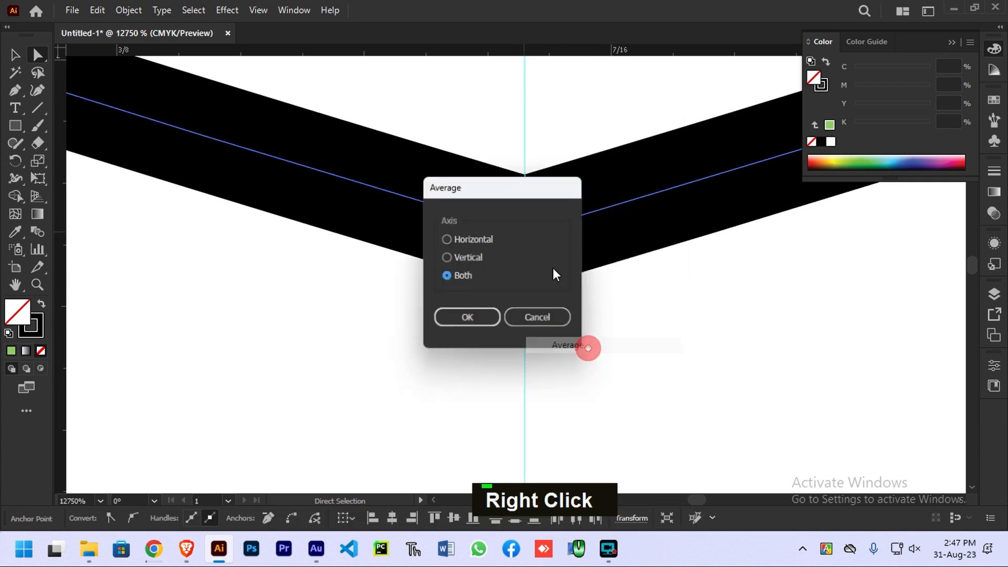
pyautogui.click(491, 320)
# Join the two averaged end points at the heart's bottom tip to close the outline
pyautogui.rightClick(535, 232)
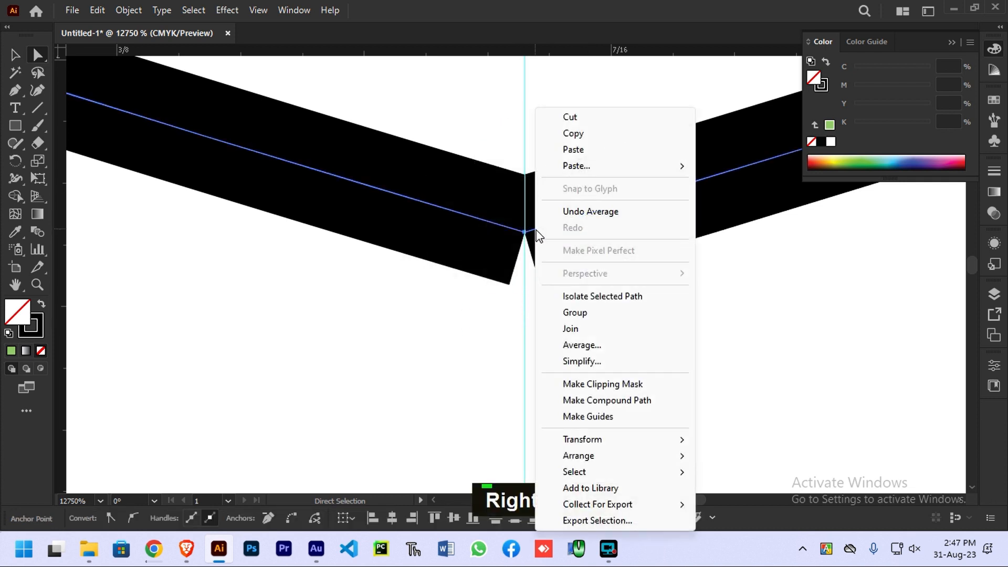
pyautogui.click(588, 332)
pyautogui.click(598, 320)
pyautogui.scroll(-12, 598, 315)
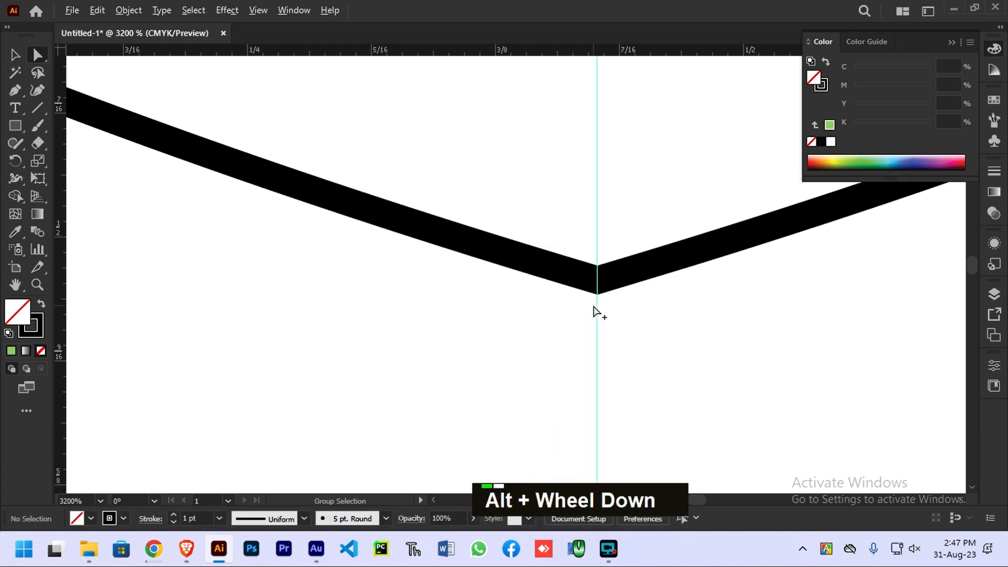
pyautogui.moveTo(598, 292); pyautogui.dragTo(551, 389)
# Select the closed heart, try a green fill (C 67.45, Y 100), and settle on orange (M 67.84, Y 88.63)
pyautogui.click(16, 54)
pyautogui.click(523, 158)
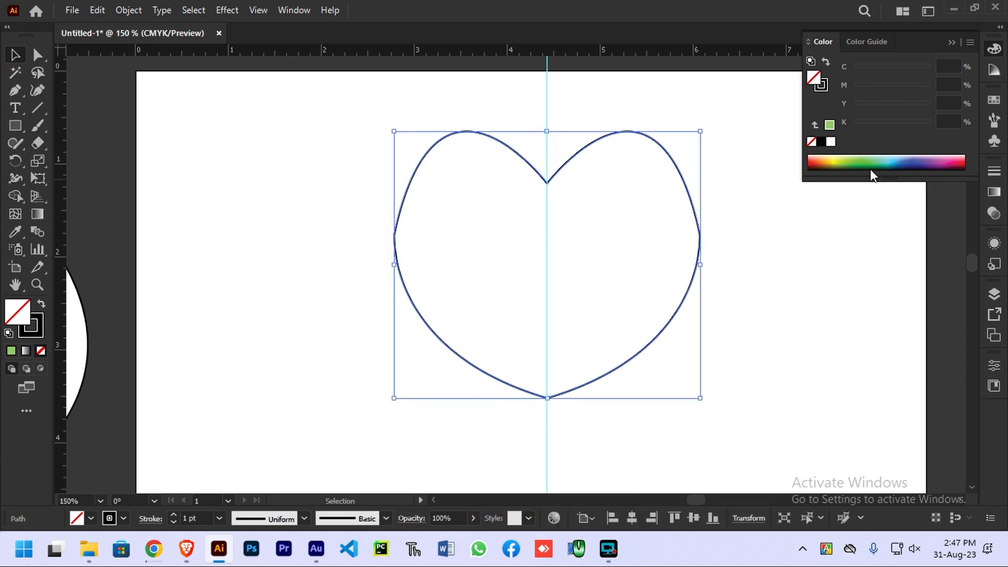
pyautogui.click(821, 160)
pyautogui.click(855, 160)
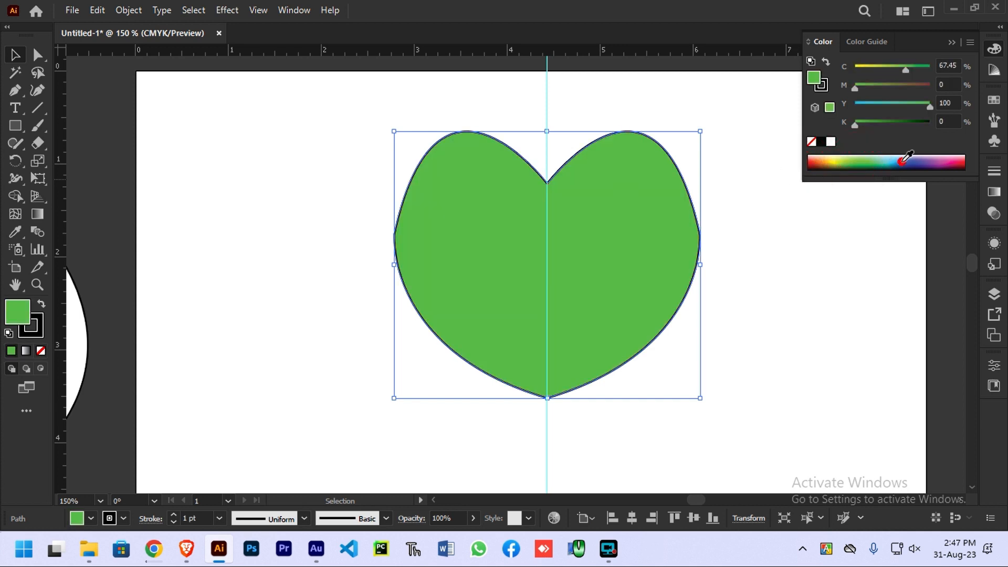
pyautogui.click(901, 162)
pyautogui.click(816, 159)
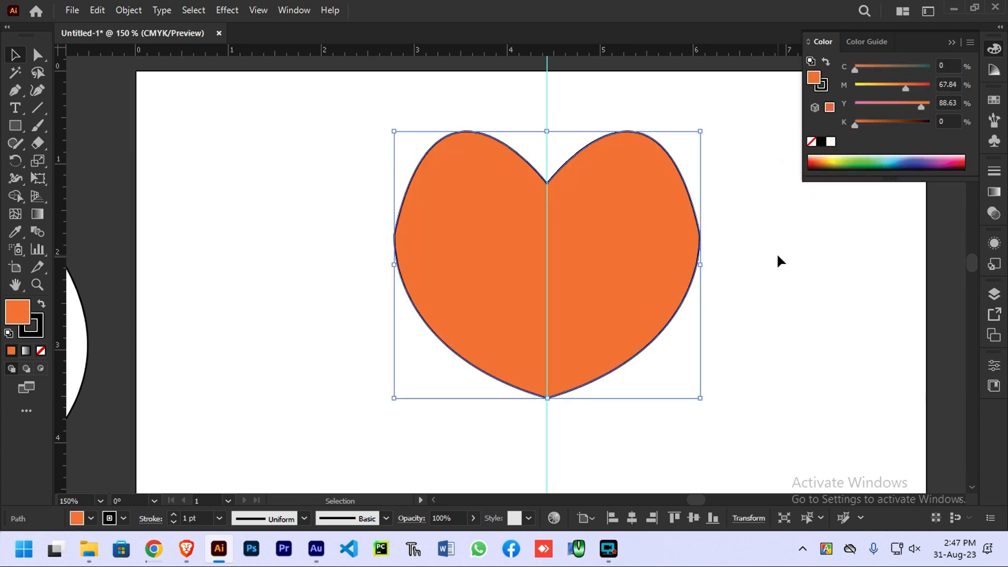
pyautogui.click(777, 253)
# Examine the filled heart as one selected shape beside the earlier practice shapes
pyautogui.keyDown('alt'); pyautogui.scroll(-4, 612, 211); pyautogui.keyUp('alt')
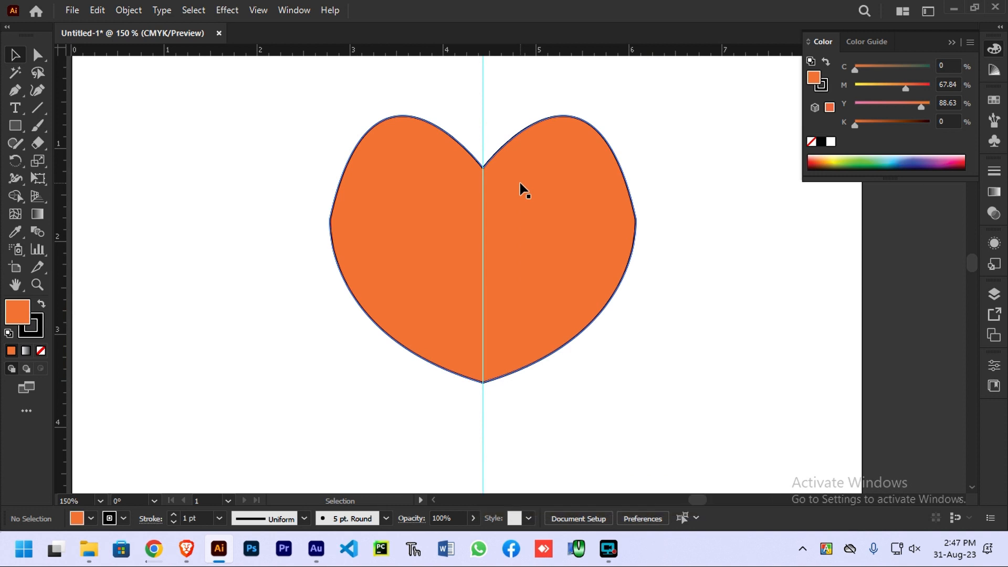
pyautogui.click(520, 188)
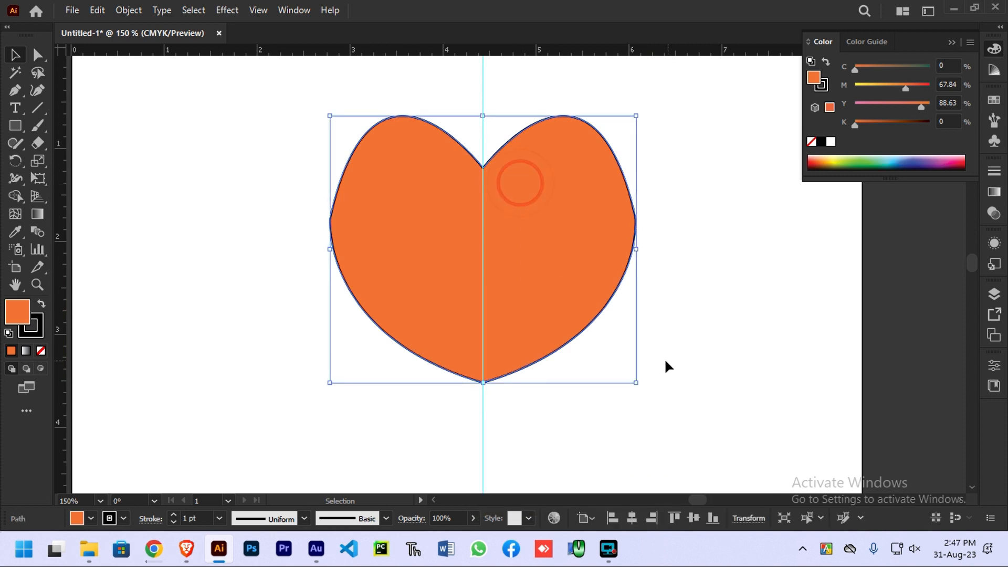
pyautogui.press('space')
pyautogui.moveTo(675, 367); pyautogui.dragTo(549, 303)
pyautogui.keyDown('alt'); pyautogui.scroll(-2, 578, 333); pyautogui.keyUp('alt')
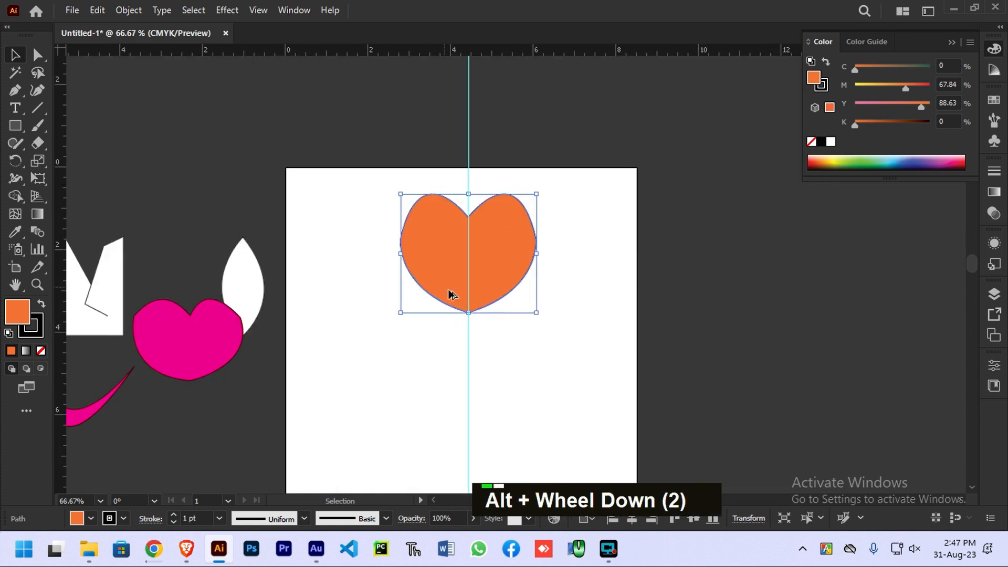
pyautogui.keyDown('alt'); pyautogui.scroll(4, 507, 394); pyautogui.keyUp('alt')
pyautogui.keyDown('alt'); pyautogui.scroll(-2, 552, 378); pyautogui.keyUp('alt')
# Draw two straight lines below the heart, slanting outward on either side of the guide, and shift the right line slightly
pyautogui.press('space')
pyautogui.moveTo(711, 396); pyautogui.dragTo(632, 287)
pyautogui.keyDown('alt'); pyautogui.scroll(3, 556, 362); pyautogui.keyUp('alt')
pyautogui.press('space')
pyautogui.moveTo(552, 364); pyautogui.dragTo(650, 409)
pyautogui.click(38, 108)
pyautogui.moveTo(361, 209); pyautogui.dragTo(250, 409)
pyautogui.moveTo(463, 205)
pyautogui.mouseDown()
pyautogui.moveTo(558, 434)
pyautogui.moveTo(563, 425)
pyautogui.mouseUp()
pyautogui.click(15, 55)
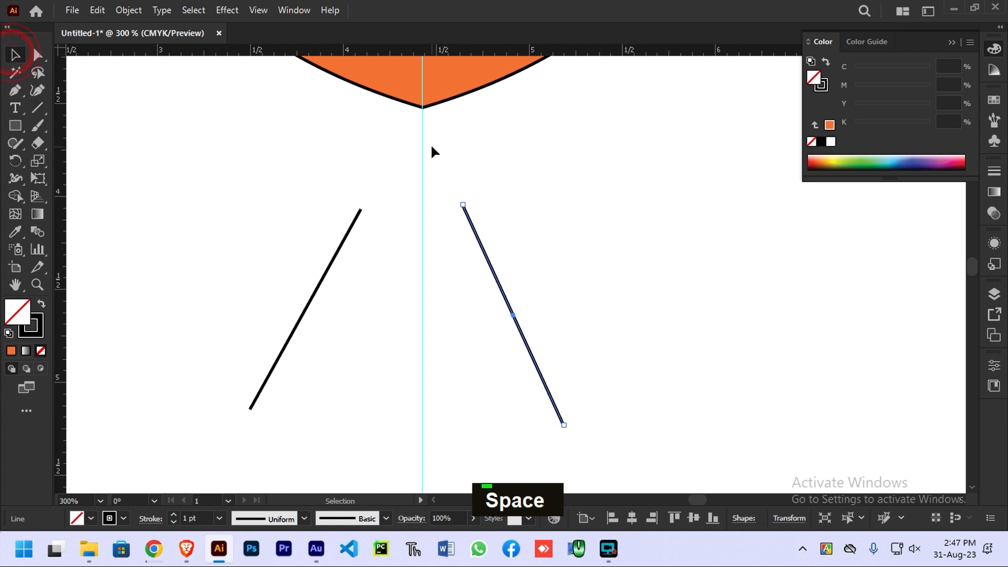
pyautogui.doubleClick(432, 146)
pyautogui.moveTo(464, 210); pyautogui.dragTo(484, 201)
# Try joining the upper end points of the two slanted lines without averaging, and undo the join
pyautogui.press('a')
pyautogui.moveTo(320, 183); pyautogui.dragTo(532, 235)
pyautogui.rightClick(484, 200)
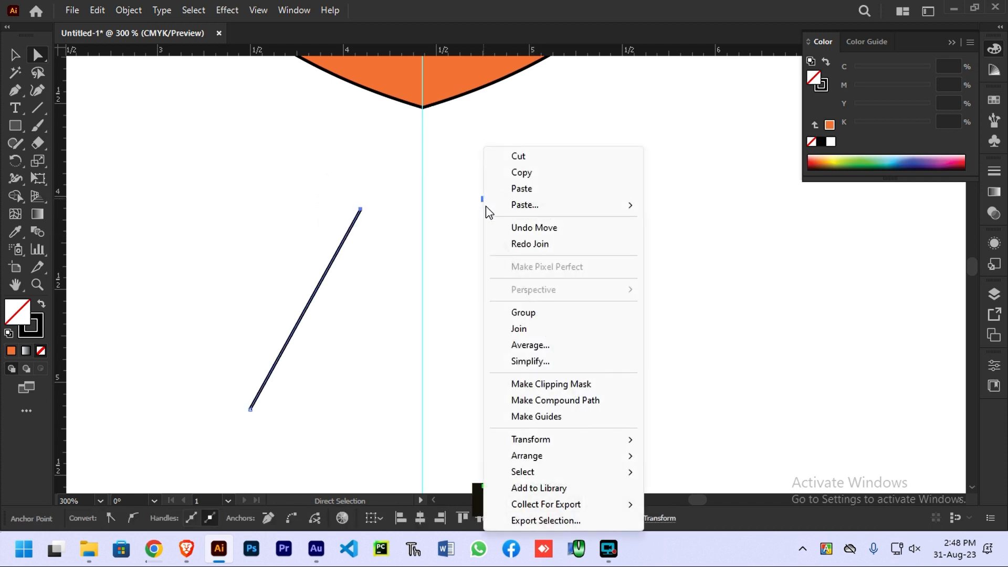
pyautogui.click(521, 327)
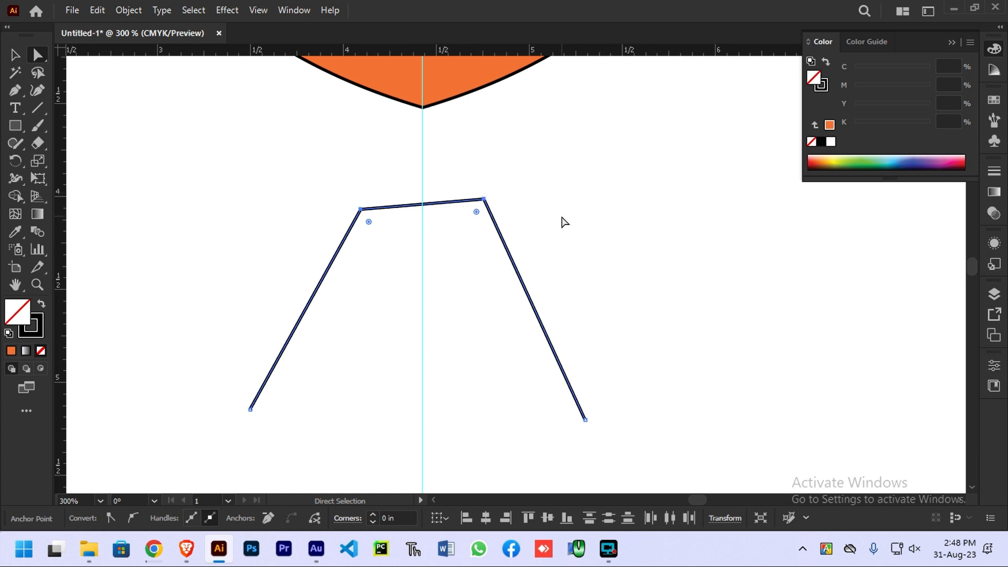
pyautogui.press('ctrl')
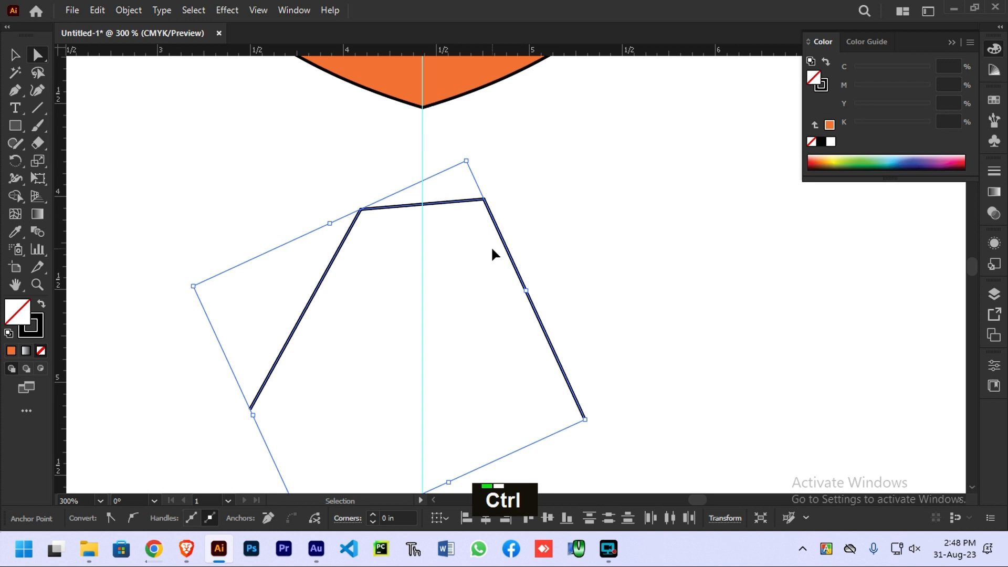
pyautogui.hotkey('ctrl', 'z')
# Average the upper end points of the two slanted lines along both axes
pyautogui.moveTo(345, 187); pyautogui.dragTo(554, 219)
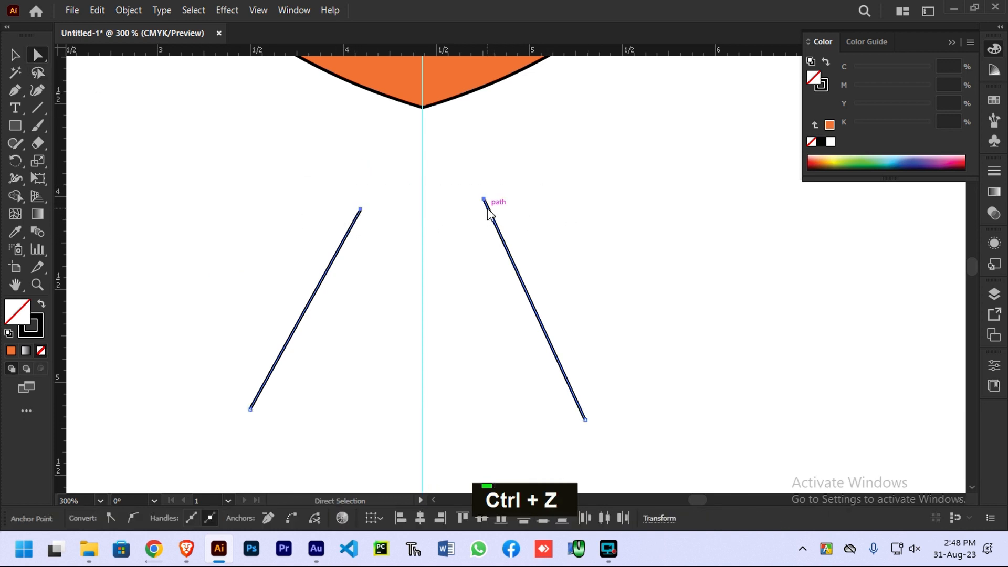
pyautogui.rightClick(487, 208)
pyautogui.click(547, 348)
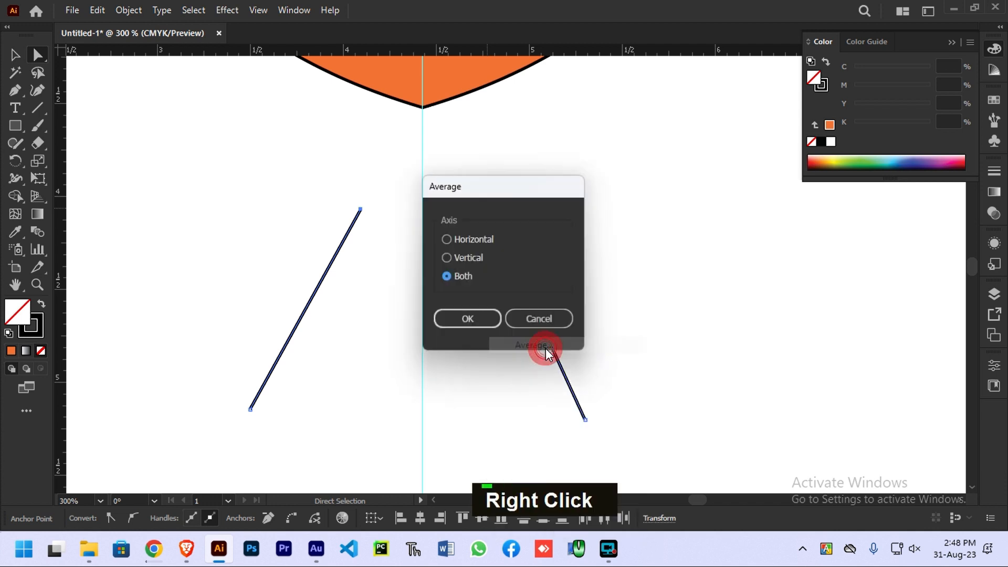
pyautogui.click(467, 318)
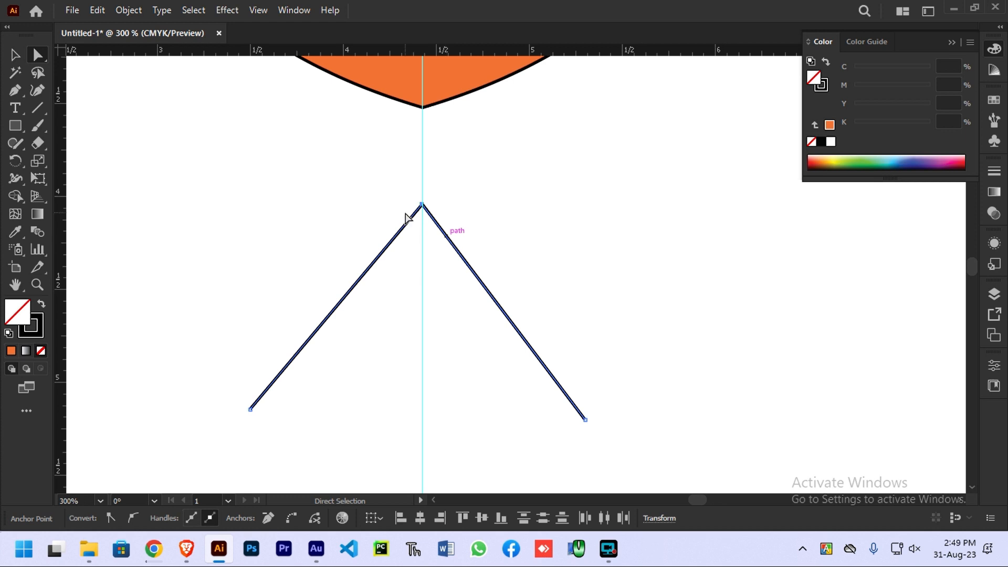
# Join the coinciding upper end points of the two slanted lines into a single path
pyautogui.click(15, 55)
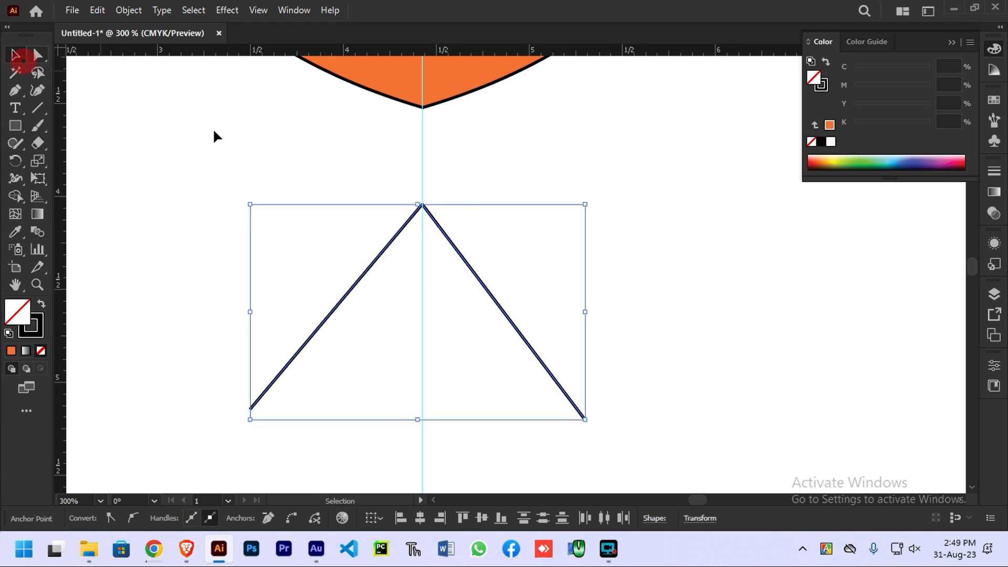
pyautogui.click(541, 177)
pyautogui.click(469, 264)
pyautogui.click(472, 187)
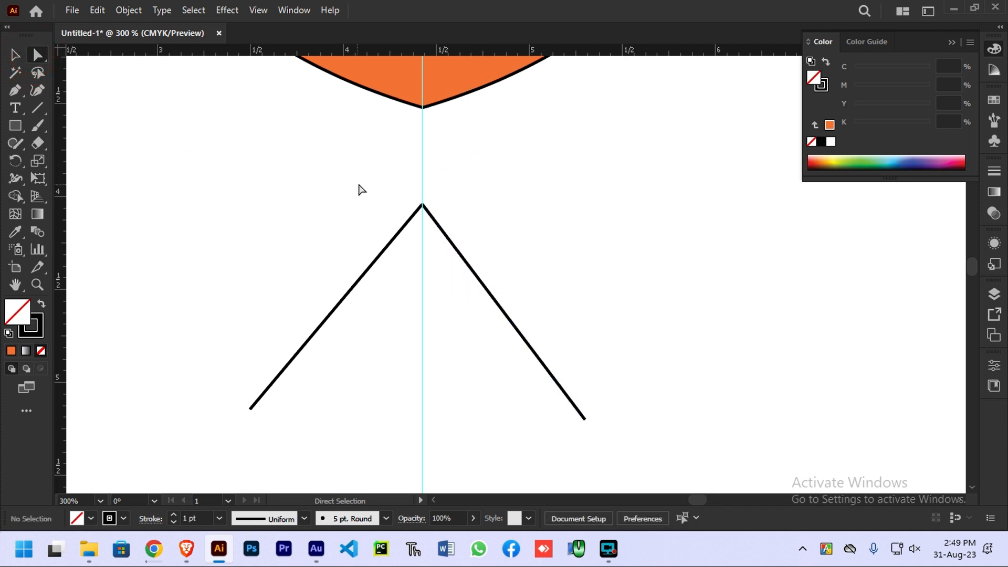
pyautogui.moveTo(392, 179); pyautogui.dragTo(447, 218)
pyautogui.rightClick(444, 207)
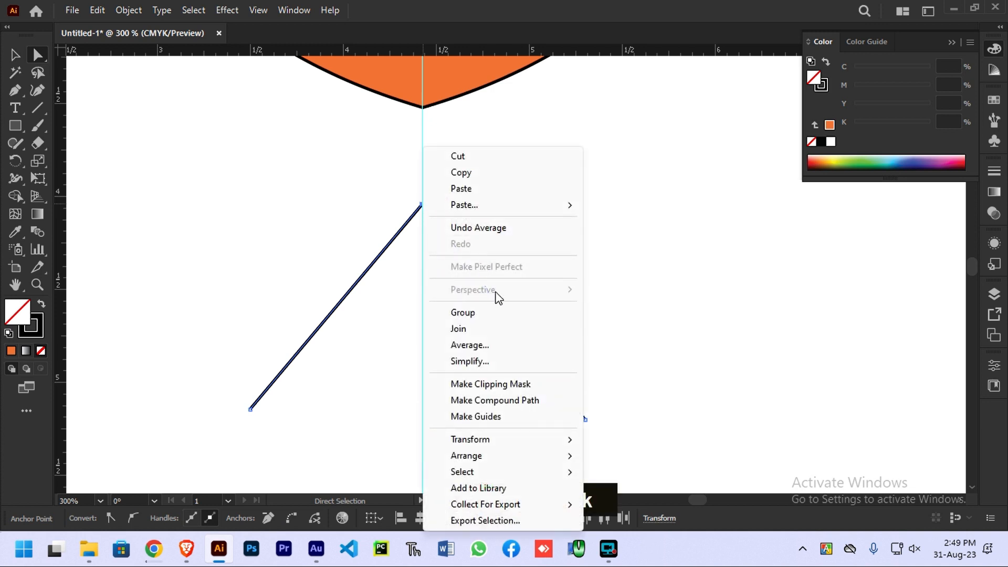
pyautogui.doubleClick(502, 331)
pyautogui.click(569, 219)
# Move the joined inverted-V path to the right as one object
pyautogui.press('v')
pyautogui.click(545, 216)
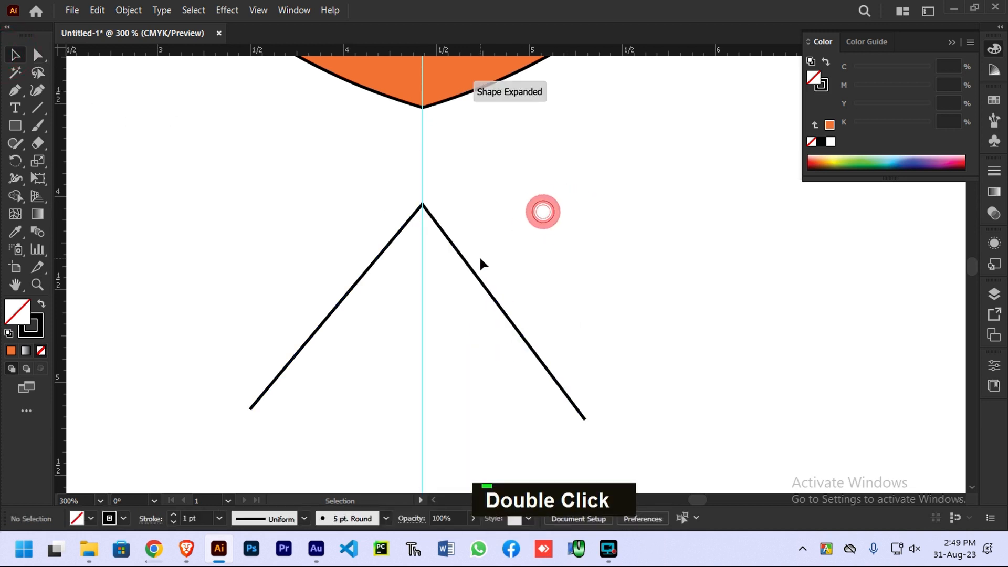
pyautogui.moveTo(466, 268); pyautogui.dragTo(627, 286)
pyautogui.click(819, 234)
pyautogui.click(578, 247)
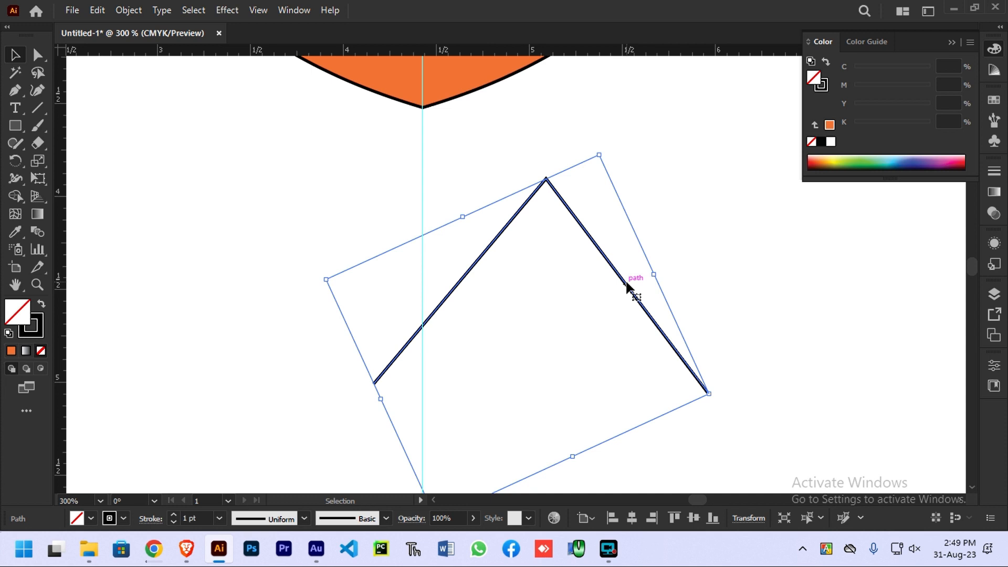
# Start a half shape with the Pen tool on the guide near the 6 in mark, curving outward to about X 4.16, Y 7.13 in
pyautogui.keyDown('alt'); pyautogui.scroll(-5, 627, 287); pyautogui.keyUp('alt')
pyautogui.keyDown('alt'); pyautogui.scroll(3, 619, 183); pyautogui.keyUp('alt')
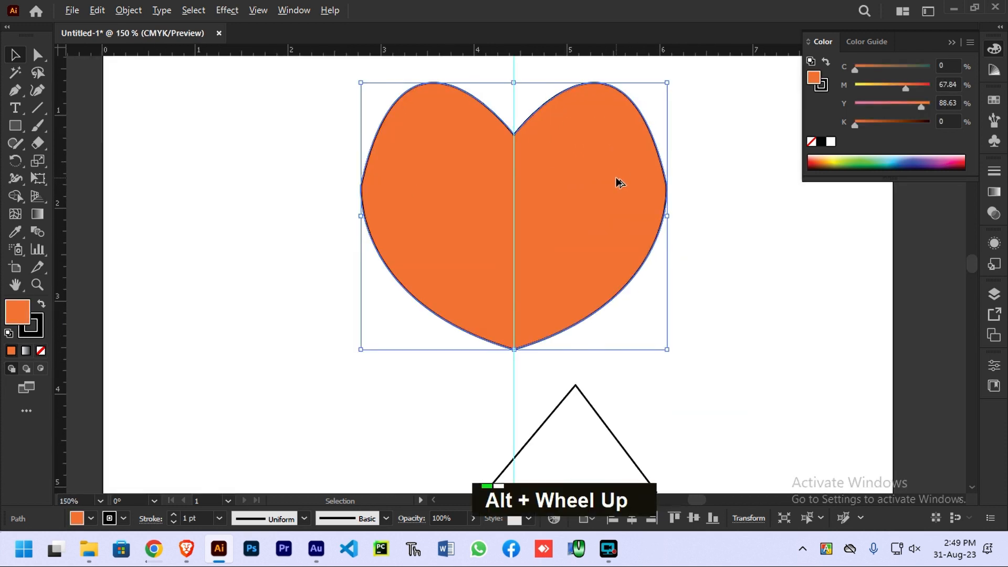
pyautogui.press('space')
pyautogui.moveTo(640, 385); pyautogui.dragTo(636, 112)
pyautogui.moveTo(608, 297); pyautogui.dragTo(631, 112)
pyautogui.moveTo(602, 242); pyautogui.dragTo(575, 331)
pyautogui.click(18, 94)
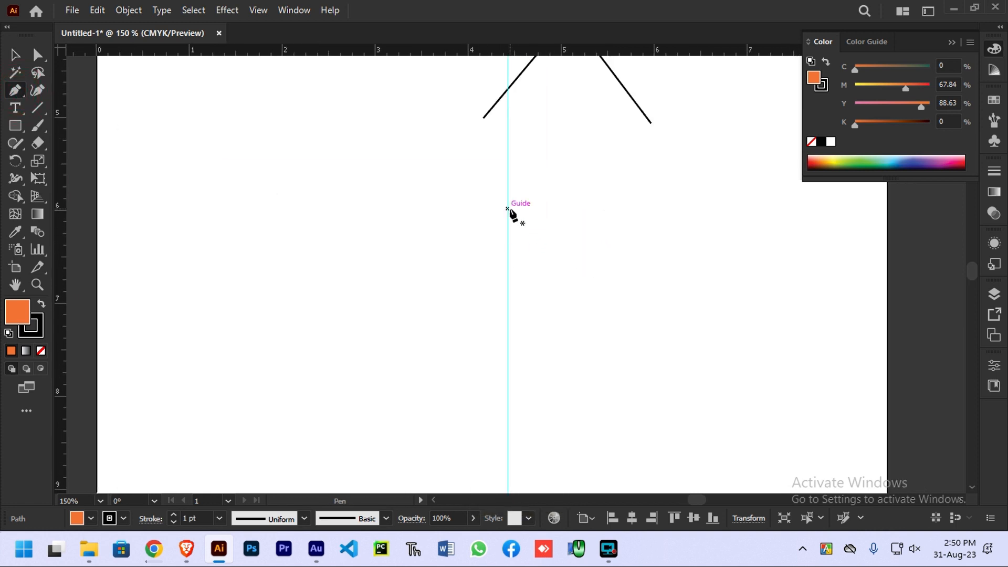
pyautogui.click(507, 207)
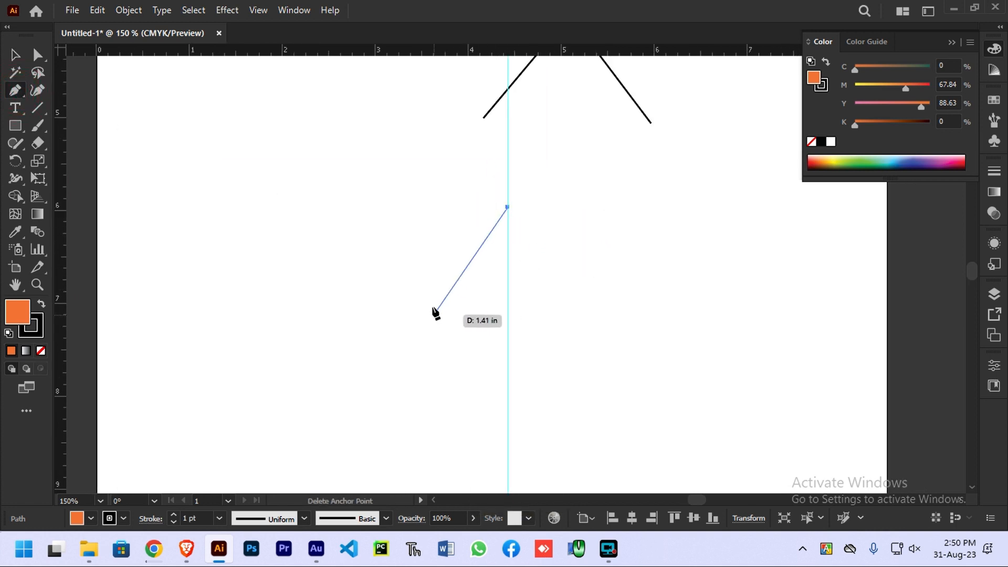
pyautogui.hotkey('ctrl', 'z')
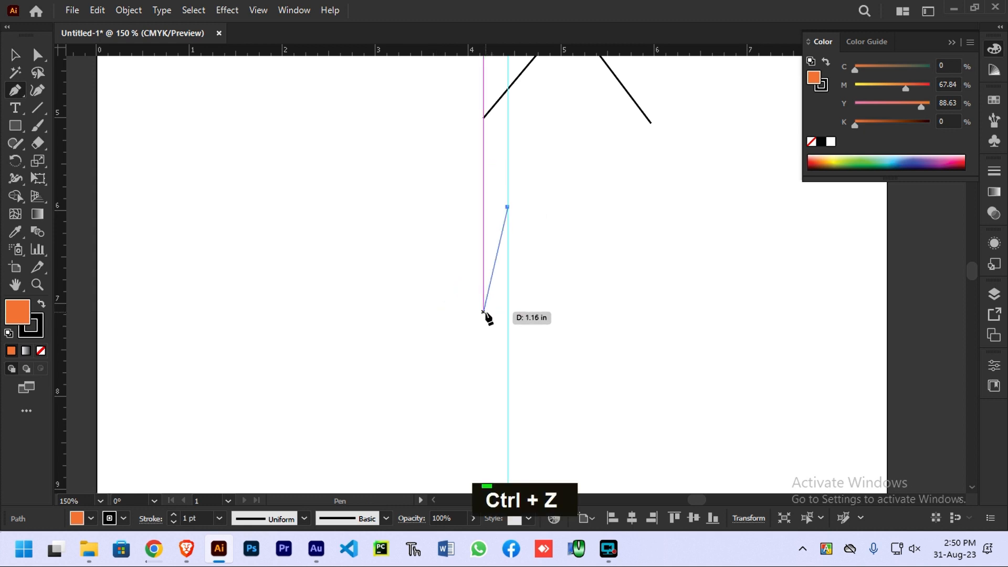
pyautogui.moveTo(483, 316); pyautogui.dragTo(570, 314)
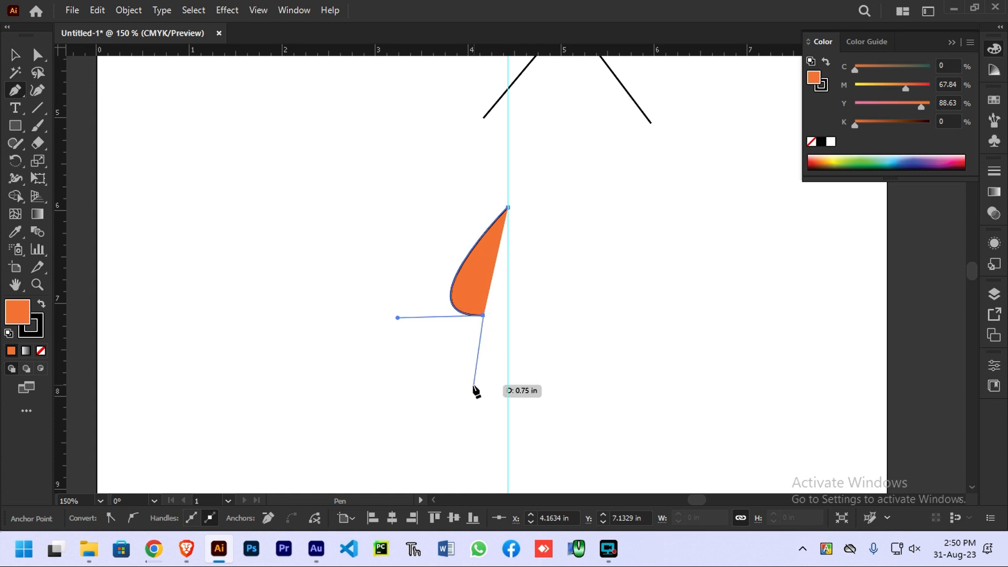
# Continue the half shape with an inward curve, end it with a straight base on the guide at about Y 7.87 in, and deselect it
pyautogui.moveTo(473, 385); pyautogui.dragTo(414, 378)
pyautogui.click(507, 384)
pyautogui.moveTo(508, 385); pyautogui.dragTo(747, 351)
pyautogui.press('Escape')
pyautogui.click(8, 55)
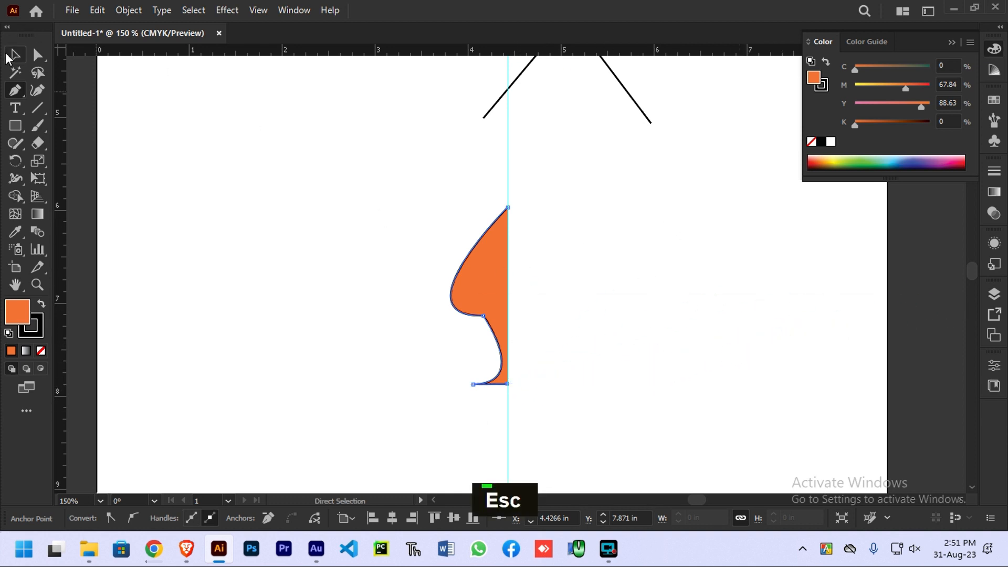
pyautogui.click(12, 56)
pyautogui.click(595, 290)
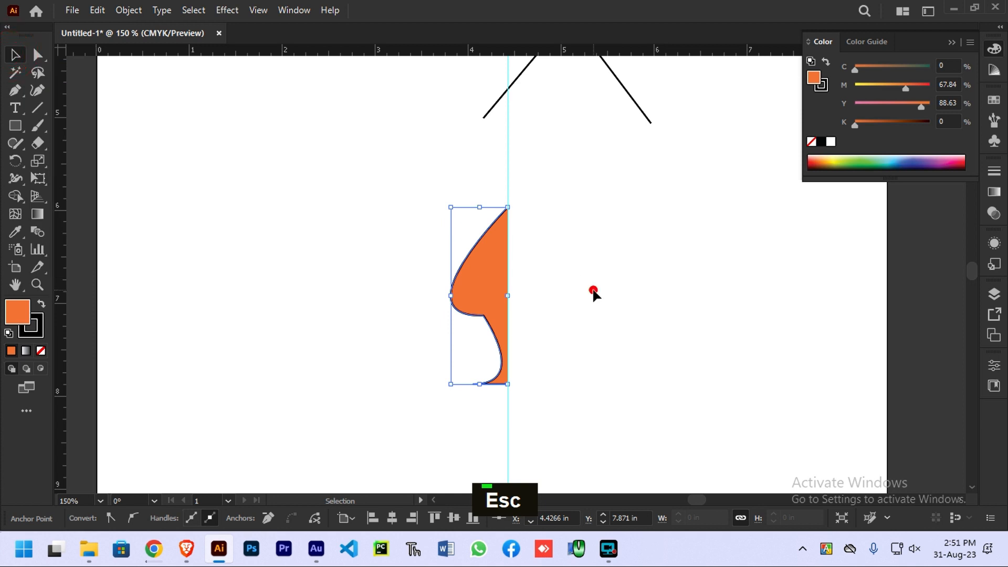
pyautogui.click(501, 291)
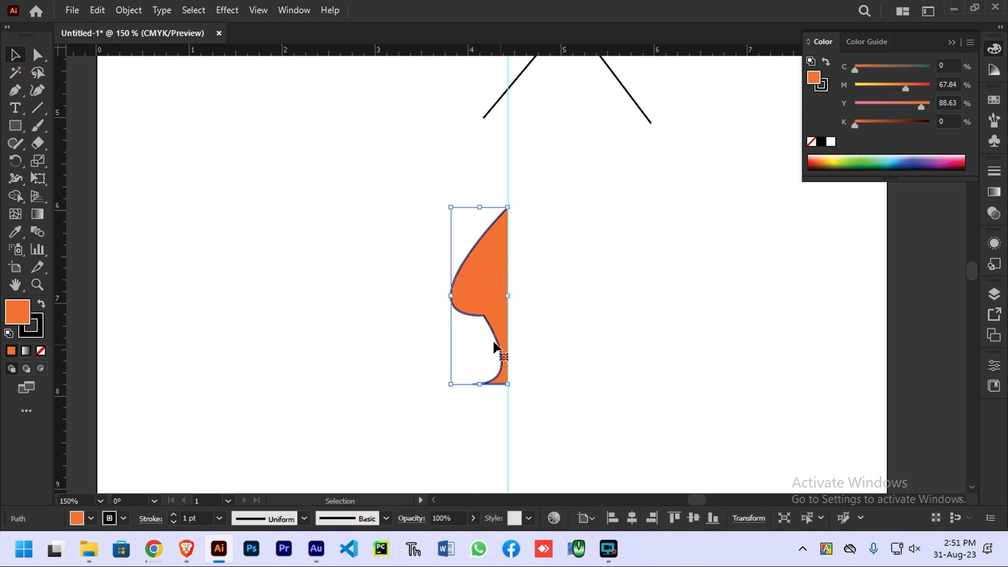
pyautogui.click(575, 289)
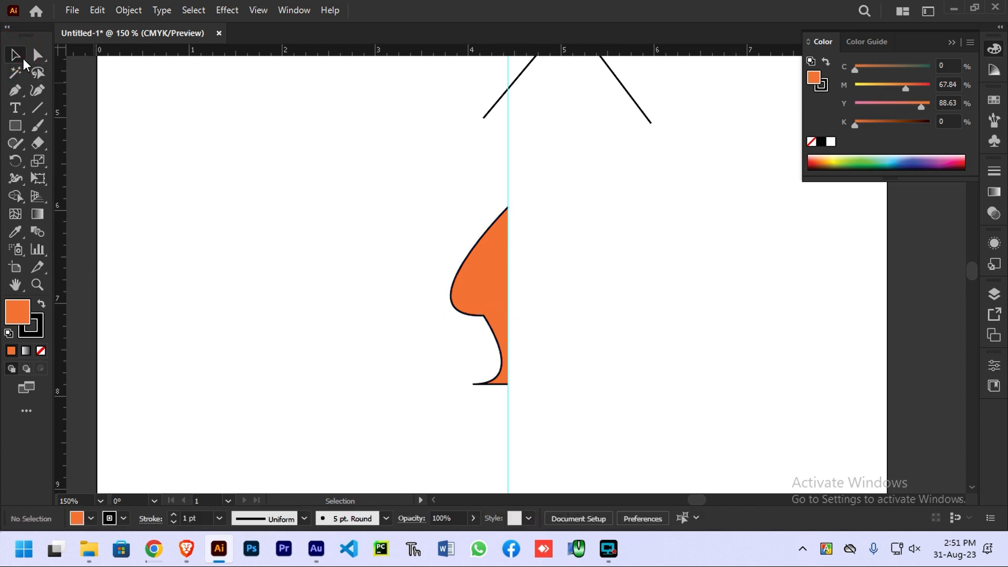
# Reflect a copy of the half shape across the vertical axis and move it to the right side of the guide
pyautogui.click(490, 292)
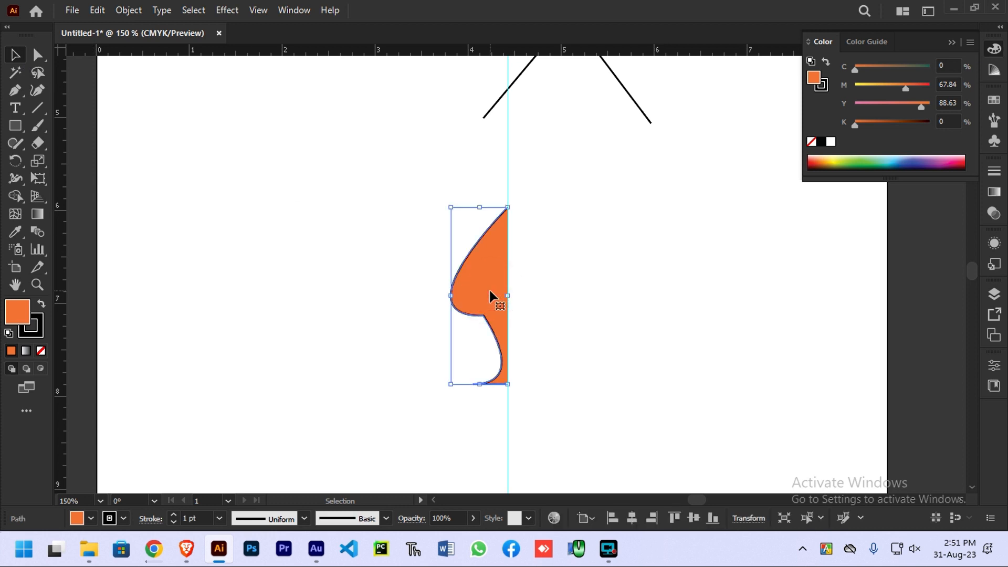
pyautogui.rightClick(490, 291)
pyautogui.click(580, 439)
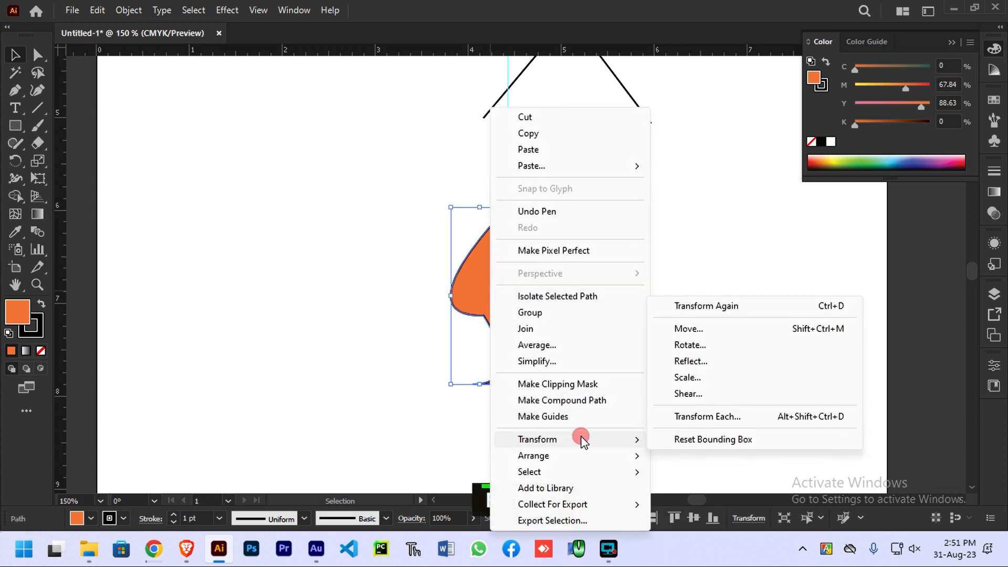
pyautogui.click(742, 364)
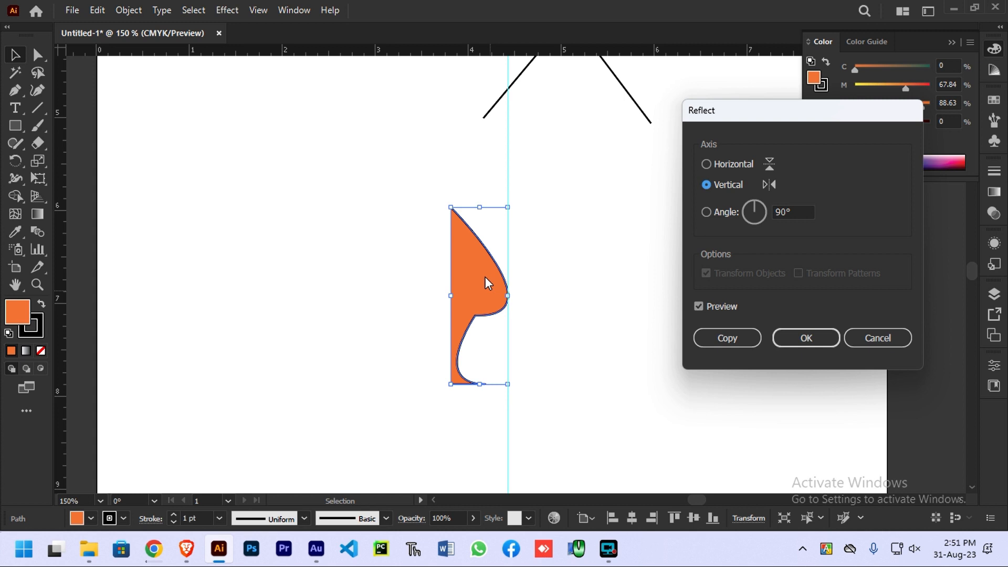
pyautogui.click(731, 339)
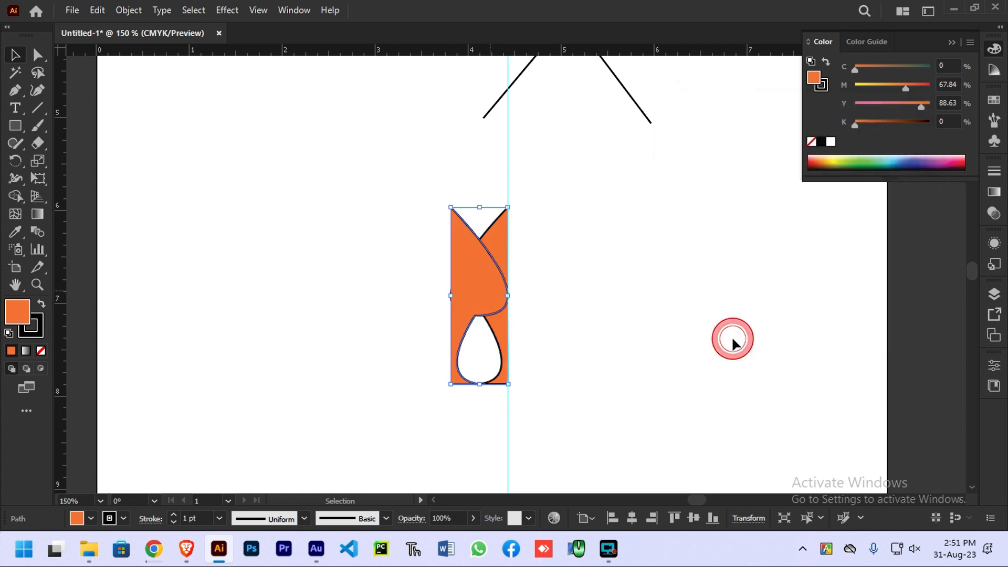
pyautogui.click(594, 331)
pyautogui.moveTo(463, 286); pyautogui.dragTo(516, 288)
# Shift the mirrored half about 0.01 in to the right to open a narrow gap between the halves
pyautogui.scroll(6, 500, 387)
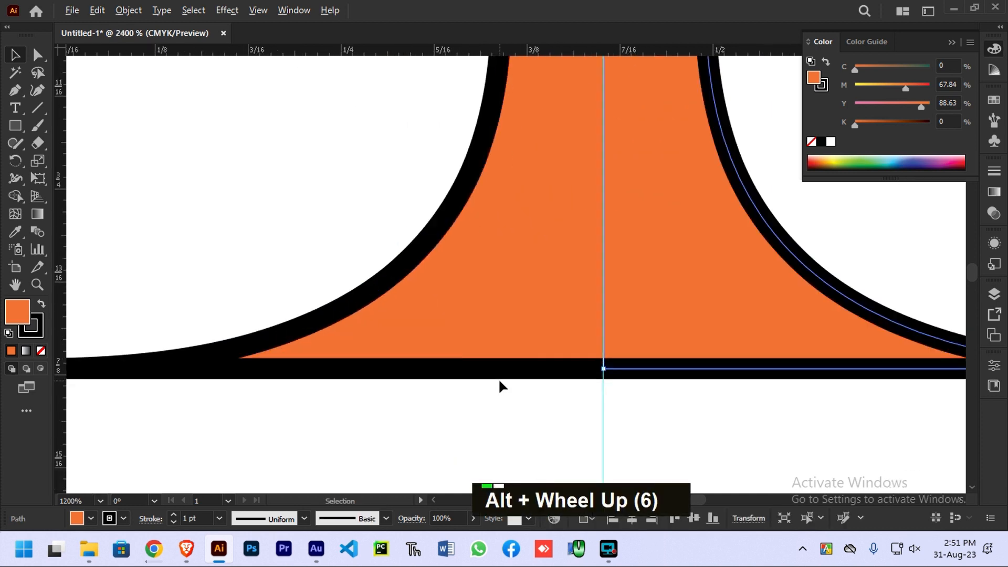
pyautogui.scroll(-2, 500, 387)
pyautogui.press('space')
pyautogui.moveTo(574, 184); pyautogui.dragTo(586, 484)
pyautogui.moveTo(597, 245); pyautogui.dragTo(596, 551)
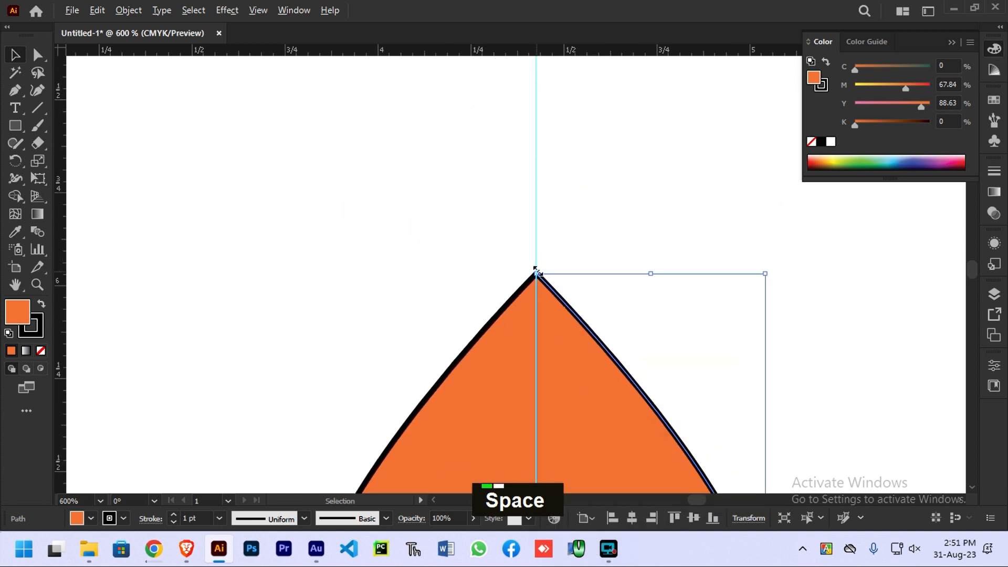
pyautogui.scroll(4, 538, 249)
pyautogui.press('space')
pyautogui.moveTo(494, 375); pyautogui.dragTo(743, 122)
pyautogui.scroll(2, 626, 252)
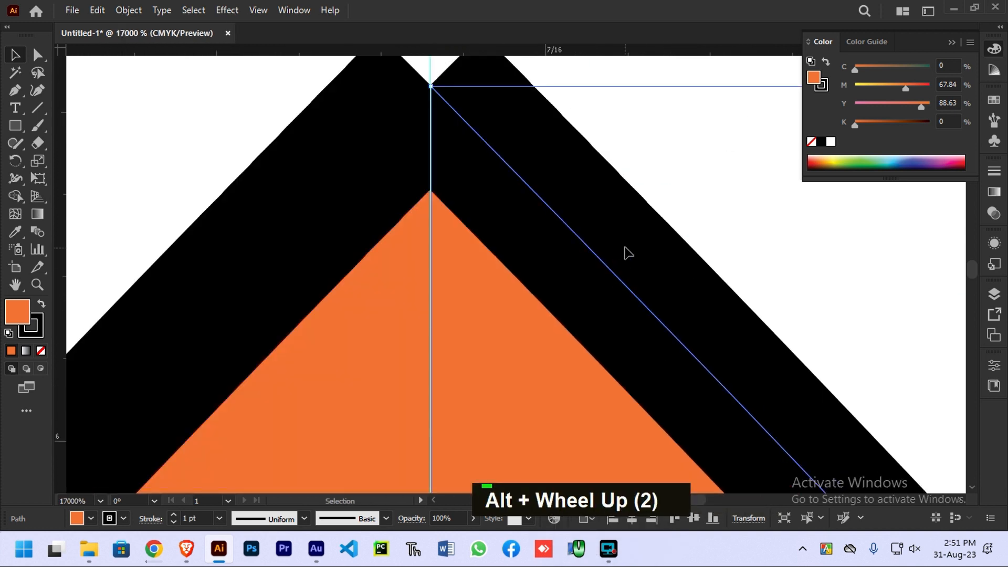
pyautogui.scroll(-4, 626, 252)
pyautogui.moveTo(591, 255); pyautogui.dragTo(626, 263)
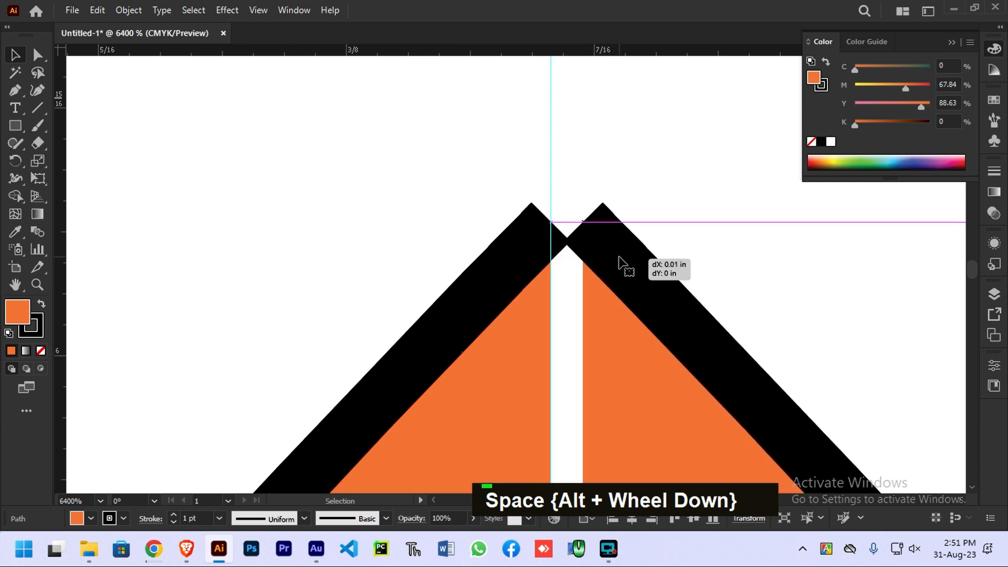
# Try averaging the two halves on both axes with the whole paths selected, and undo it
pyautogui.click(576, 177)
pyautogui.moveTo(637, 170); pyautogui.dragTo(506, 263)
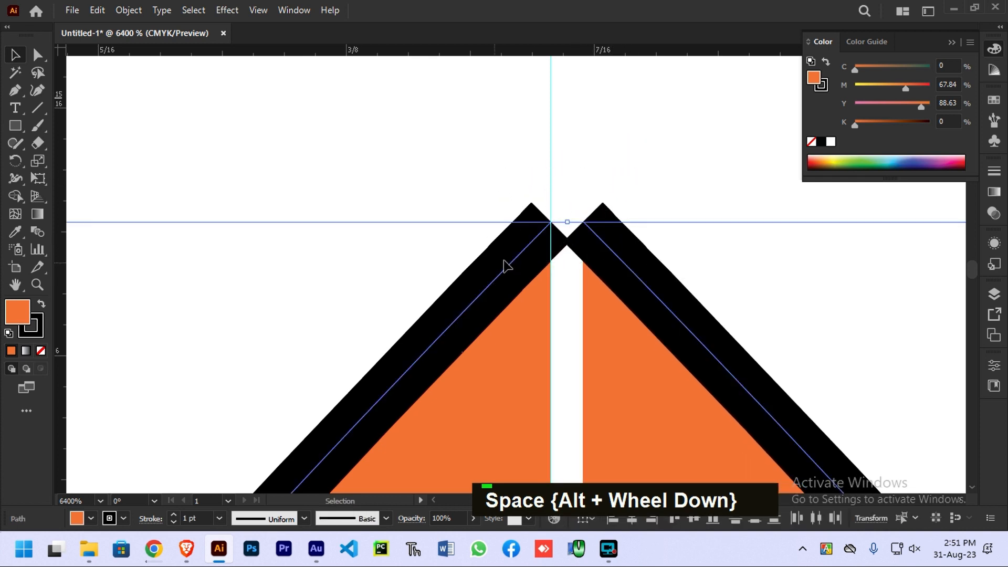
pyautogui.rightClick(549, 231)
pyautogui.click(633, 346)
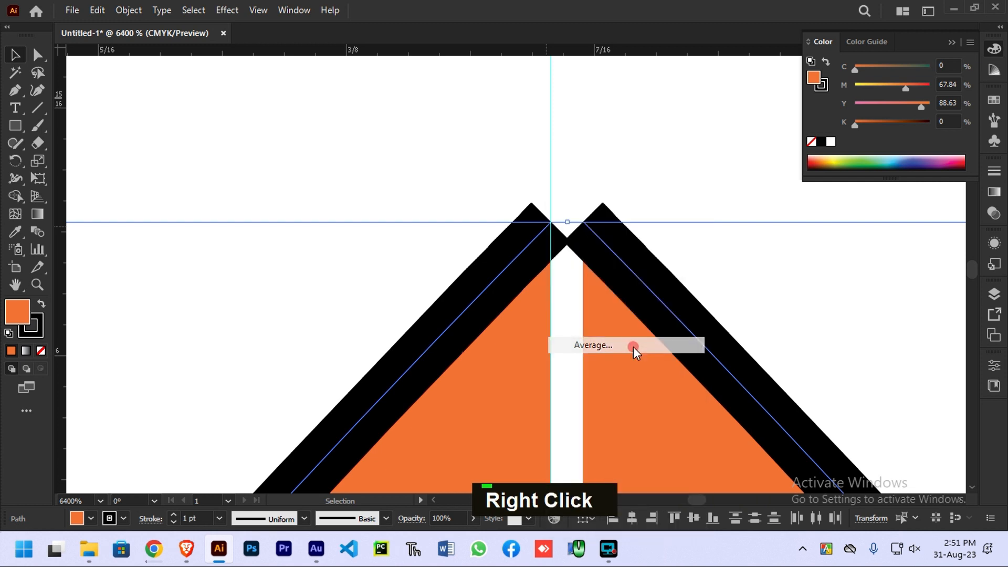
pyautogui.click(481, 317)
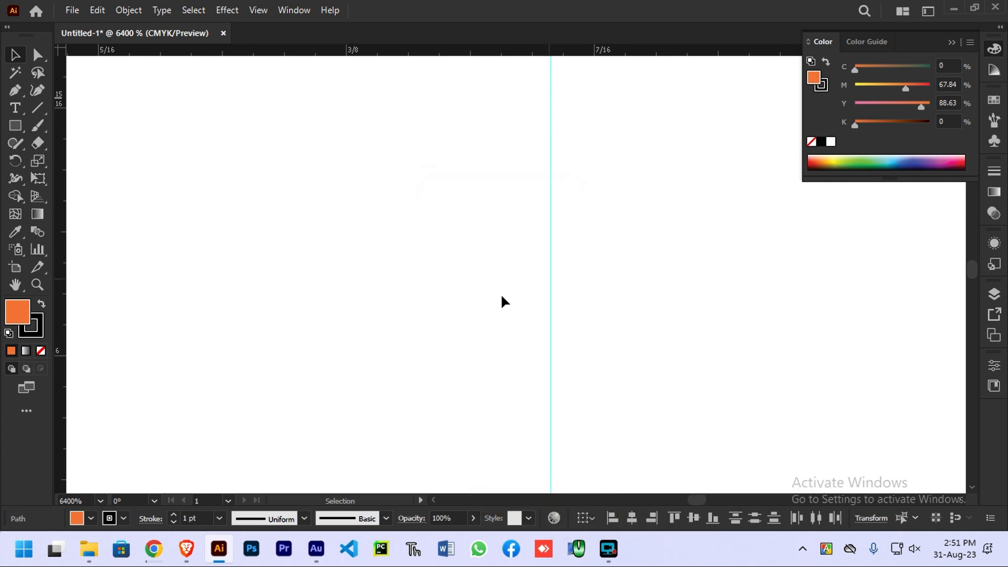
pyautogui.hotkey('ctrl', 'z')
# Repeat the both-axes average on the complete paths, view the whole result, and undo the average again
pyautogui.click(633, 181)
pyautogui.moveTo(644, 155); pyautogui.dragTo(487, 281)
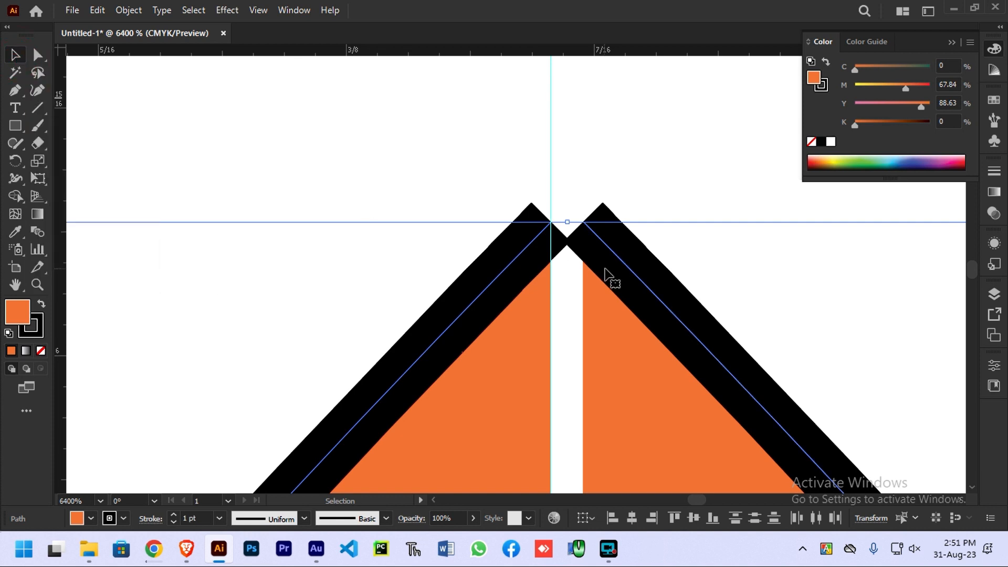
pyautogui.rightClick(592, 225)
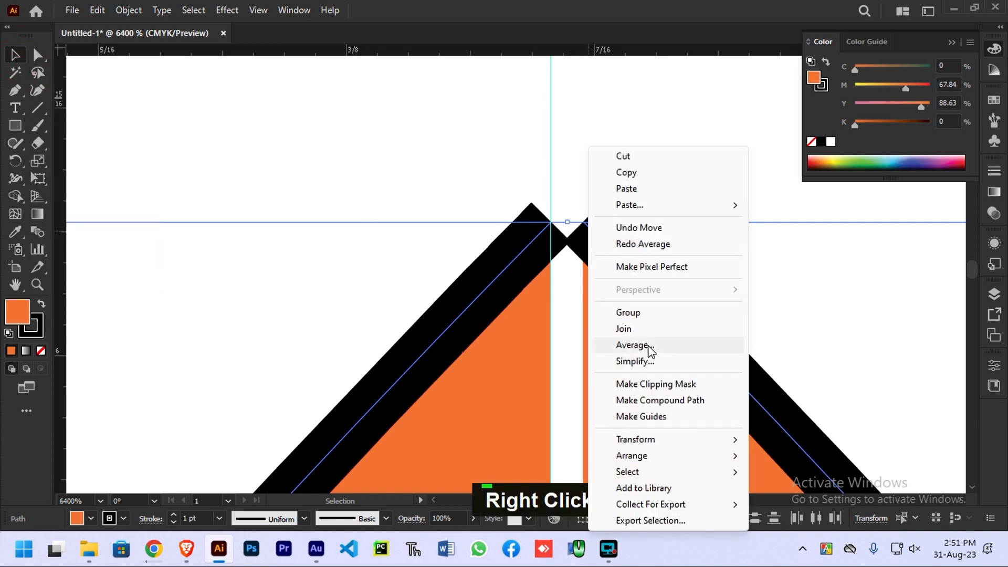
pyautogui.click(632, 345)
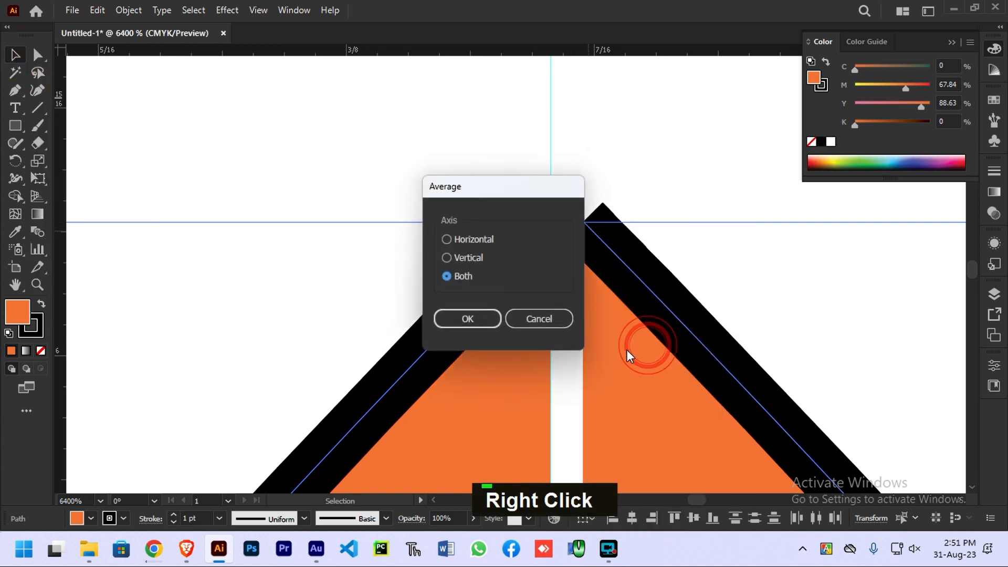
pyautogui.click(497, 322)
pyautogui.scroll(-5, 529, 324)
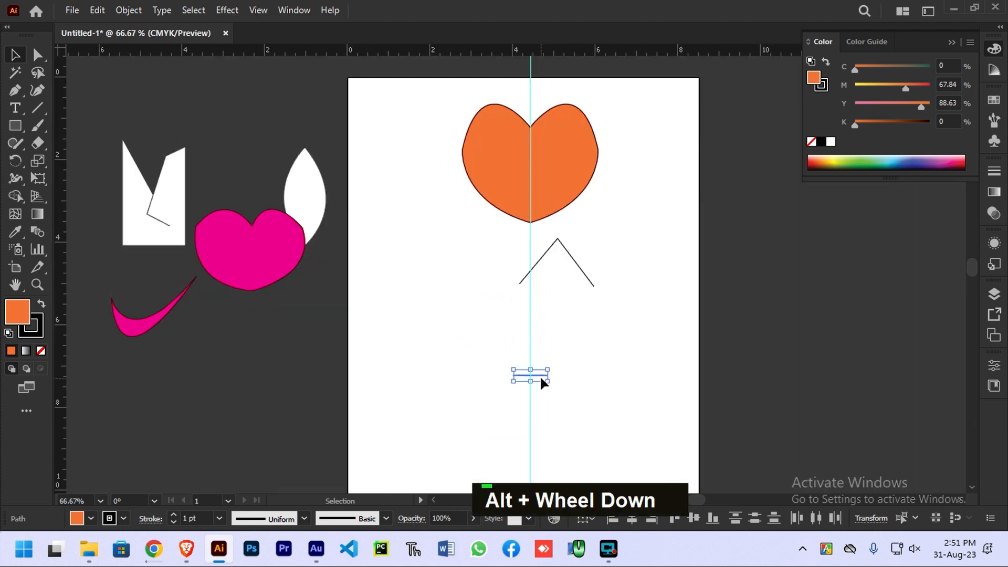
pyautogui.scroll(5, 541, 379)
pyautogui.scroll(-2, 412, 350)
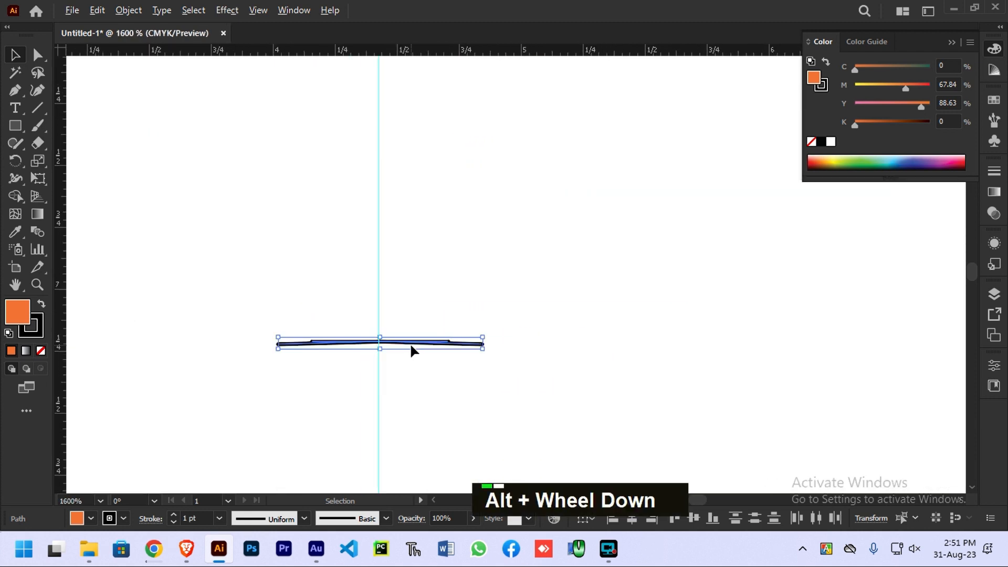
pyautogui.hotkey('ctrl', 'z')
# Select only the two upper end points with Direct Selection and average them on both axes
pyautogui.press('space')
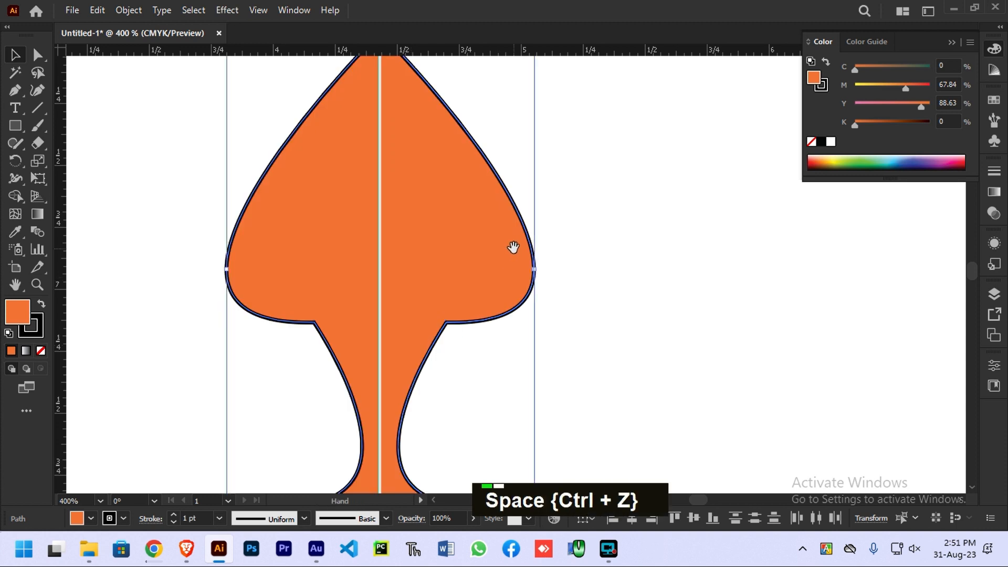
pyautogui.moveTo(520, 254); pyautogui.dragTo(663, 431)
pyautogui.scroll(7, 523, 248)
pyautogui.press('space')
pyautogui.moveTo(556, 221); pyautogui.dragTo(558, 434)
pyautogui.moveTo(516, 141); pyautogui.dragTo(548, 445)
pyautogui.click(38, 55)
pyautogui.click(288, 188)
pyautogui.moveTo(339, 192); pyautogui.dragTo(588, 335)
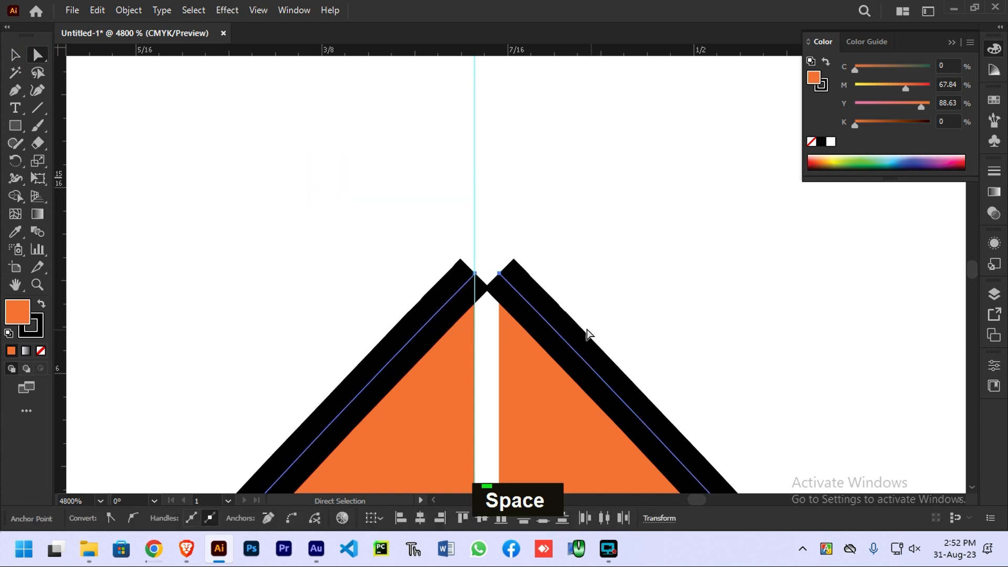
pyautogui.rightClick(502, 289)
pyautogui.click(579, 347)
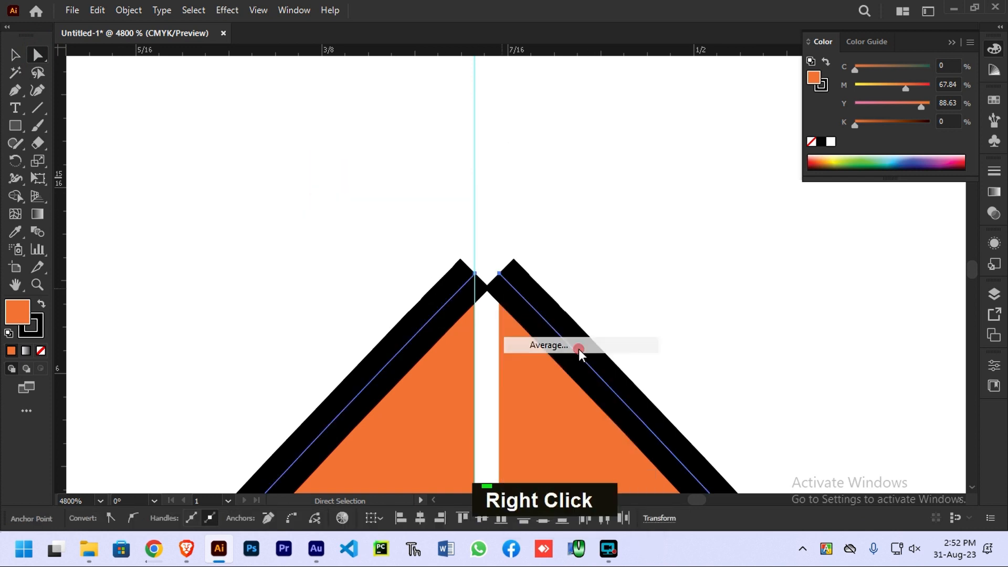
pyautogui.click(477, 318)
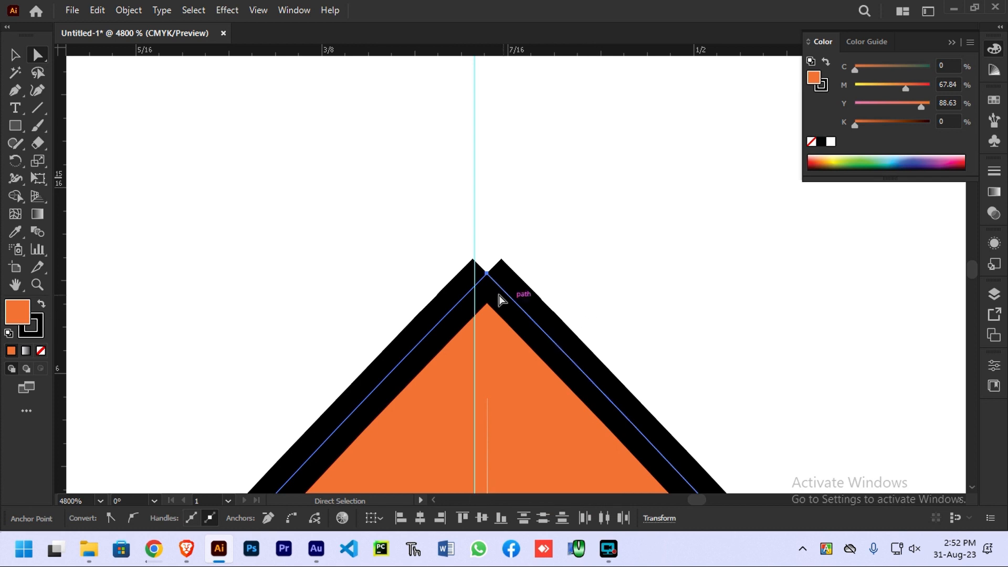
pyautogui.press('ctrl')
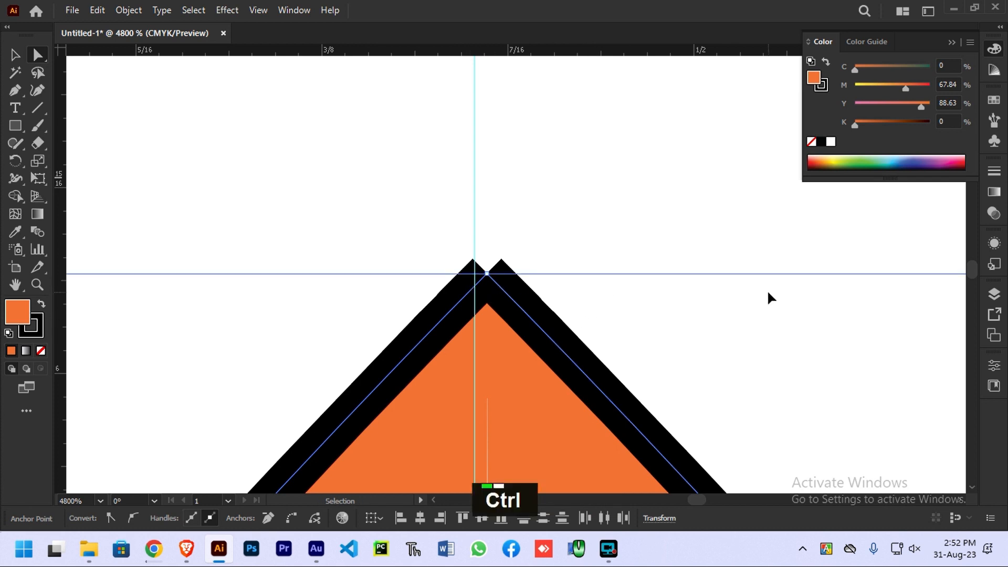
# Average the two inner end points of the base lines on both axes
pyautogui.press('space')
pyautogui.moveTo(622, 412); pyautogui.dragTo(615, 185)
pyautogui.keyDown('alt'); pyautogui.scroll(-4, 611, 256); pyautogui.keyUp('alt')
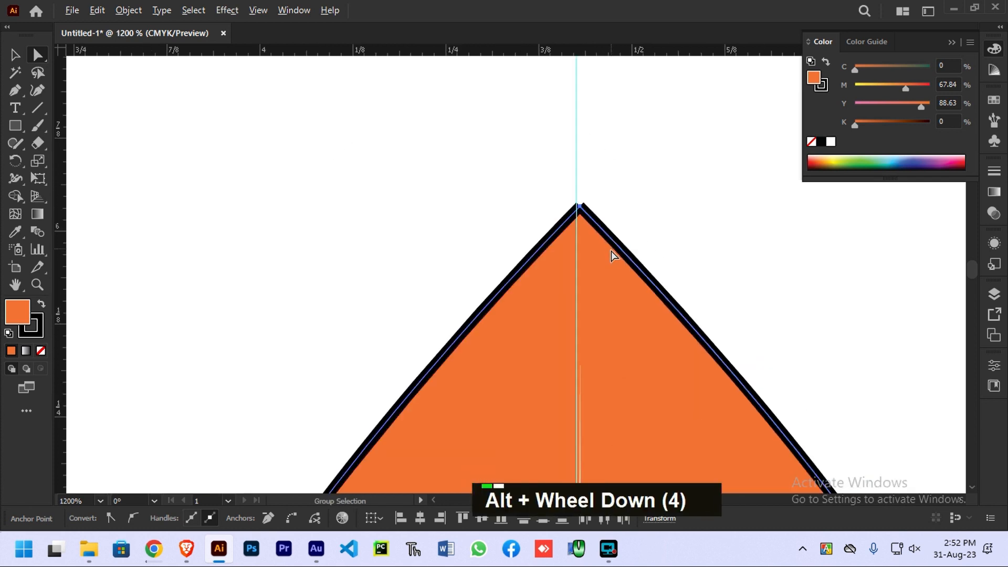
pyautogui.press('space')
pyautogui.moveTo(621, 347); pyautogui.dragTo(572, 43)
pyautogui.moveTo(581, 345)
pyautogui.mouseDown()
pyautogui.moveTo(585, 77)
pyautogui.moveTo(558, 103)
pyautogui.mouseUp()
pyautogui.moveTo(574, 320); pyautogui.dragTo(569, 156)
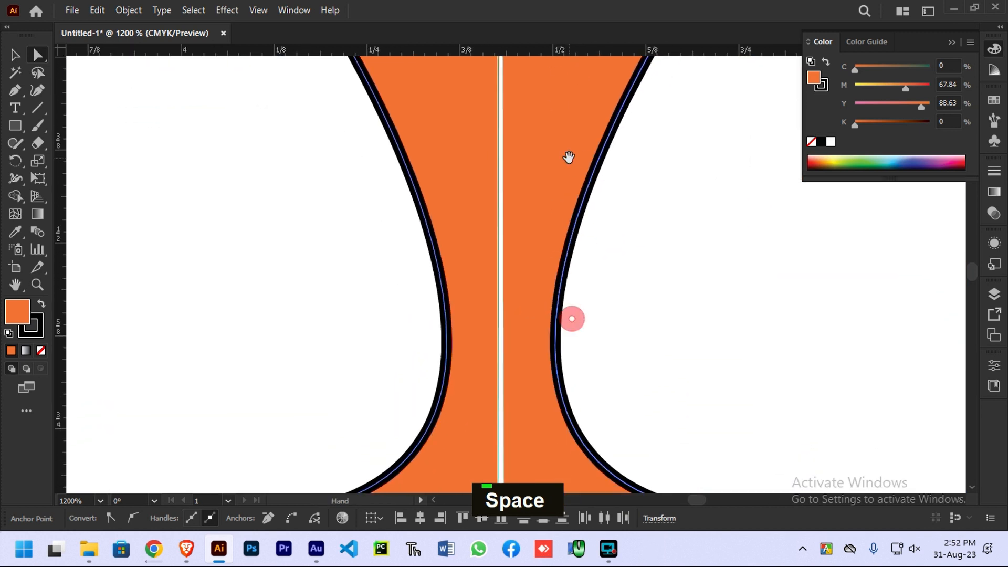
pyautogui.moveTo(577, 304); pyautogui.dragTo(579, 196)
pyautogui.moveTo(575, 323); pyautogui.dragTo(561, 259)
pyautogui.keyDown('alt'); pyautogui.scroll(4, 520, 370); pyautogui.keyUp('alt')
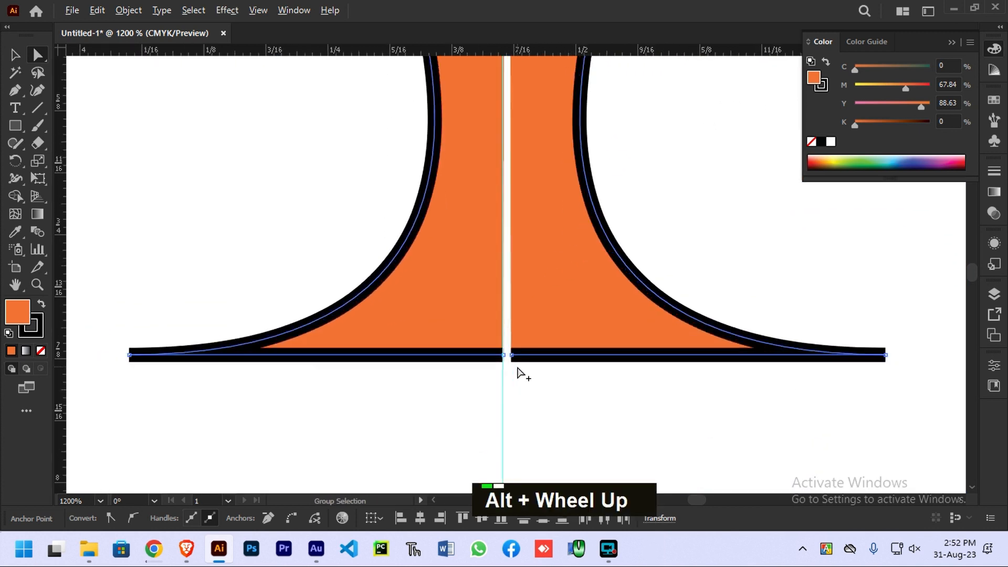
pyautogui.moveTo(521, 370); pyautogui.dragTo(382, 277)
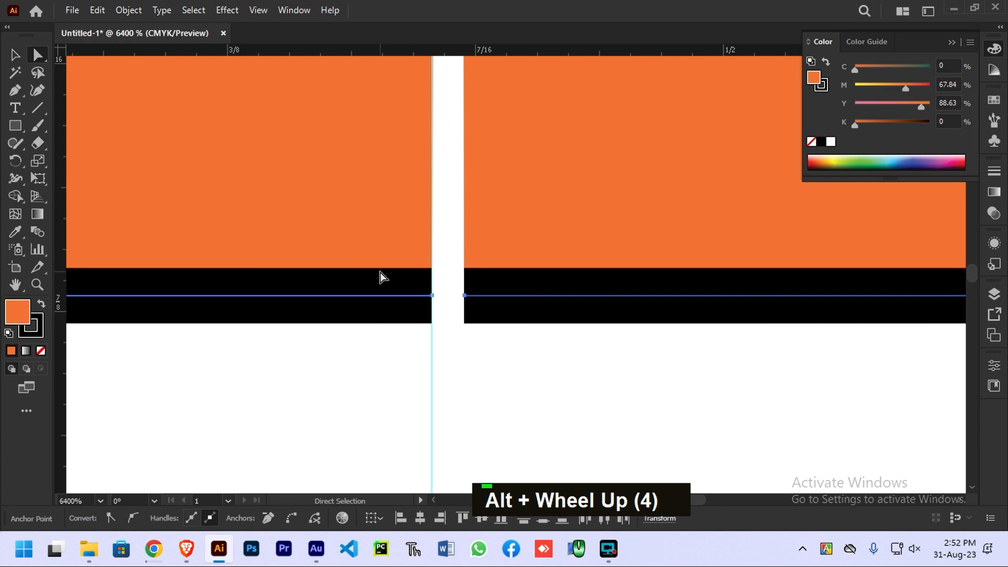
pyautogui.rightClick(432, 297)
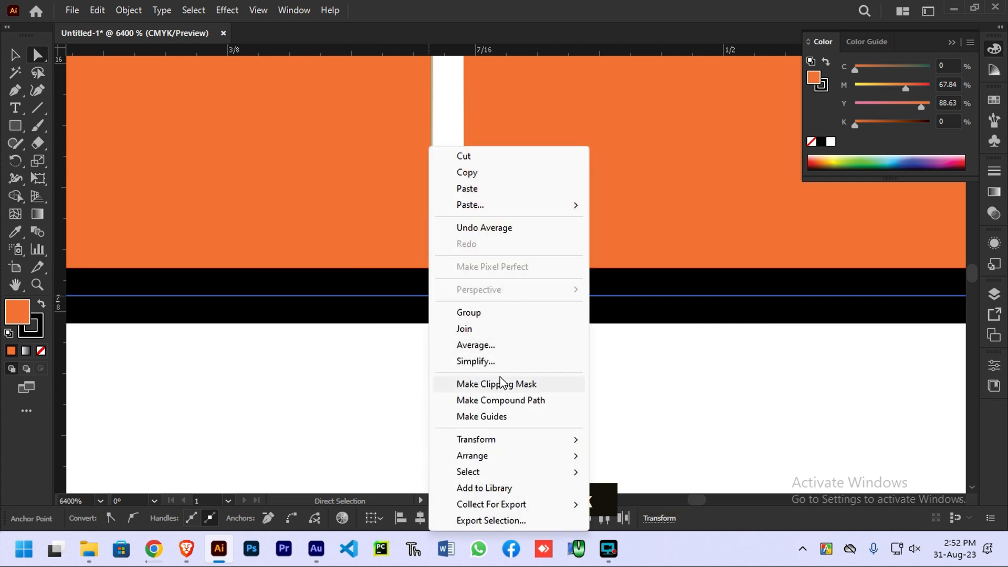
pyautogui.click(508, 344)
pyautogui.click(477, 319)
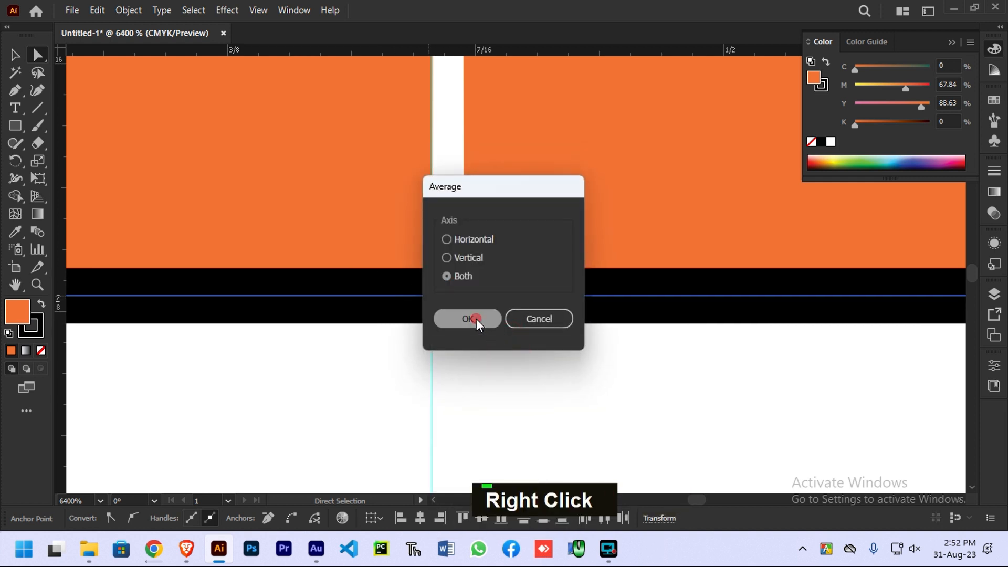
# Join the coinciding end points at the upper tip of the two halves
pyautogui.scroll(-7, 508, 335)
pyautogui.press('space')
pyautogui.moveTo(529, 184); pyautogui.dragTo(546, 378)
pyautogui.scroll(5, 482, 260)
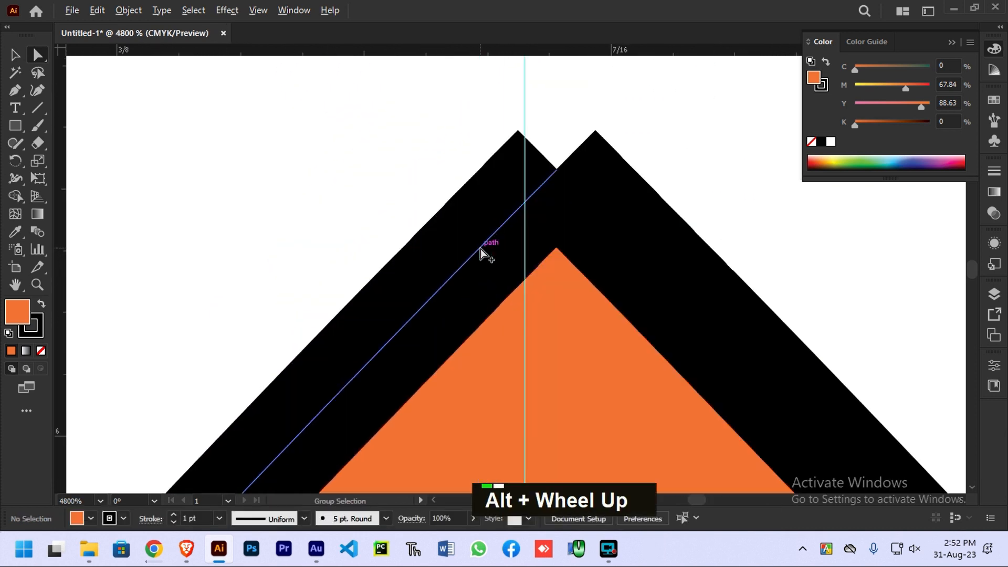
pyautogui.click(670, 113)
pyautogui.moveTo(671, 112); pyautogui.dragTo(444, 242)
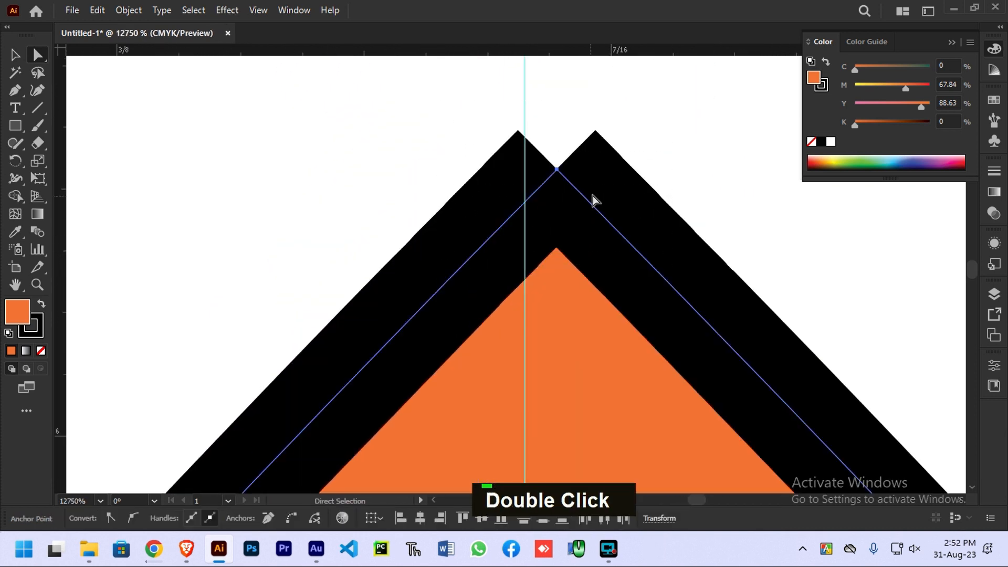
pyautogui.rightClick(572, 189)
pyautogui.click(606, 329)
# Join the coinciding base end points to close the symmetrical shape
pyautogui.scroll(-8, 607, 333)
pyautogui.press('space')
pyautogui.moveTo(631, 396); pyautogui.dragTo(559, 61)
pyautogui.moveTo(550, 394); pyautogui.dragTo(550, 97)
pyautogui.scroll(4, 575, 413)
pyautogui.press('space')
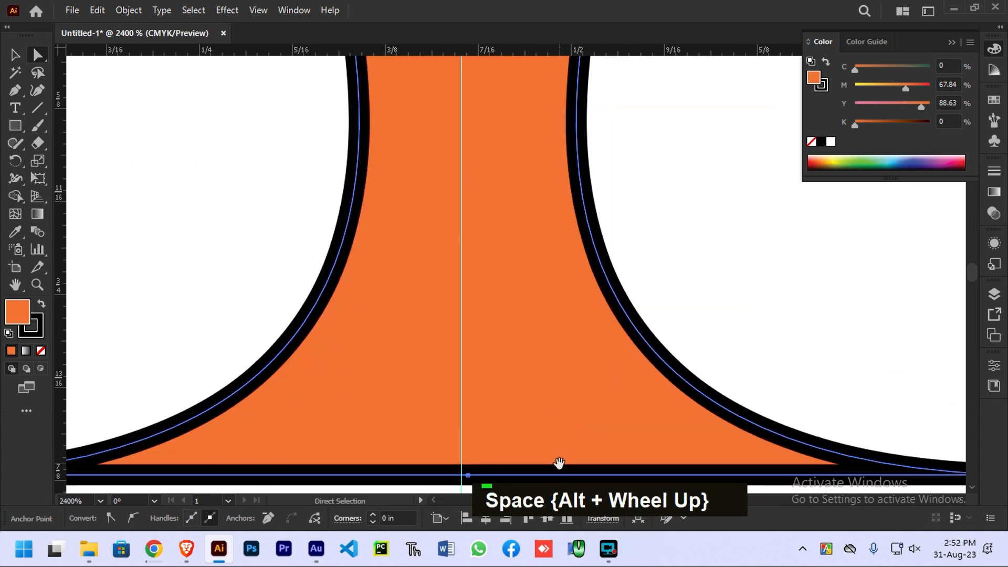
pyautogui.moveTo(559, 464); pyautogui.dragTo(605, 256)
pyautogui.click(555, 369)
pyautogui.moveTo(572, 310); pyautogui.dragTo(472, 239)
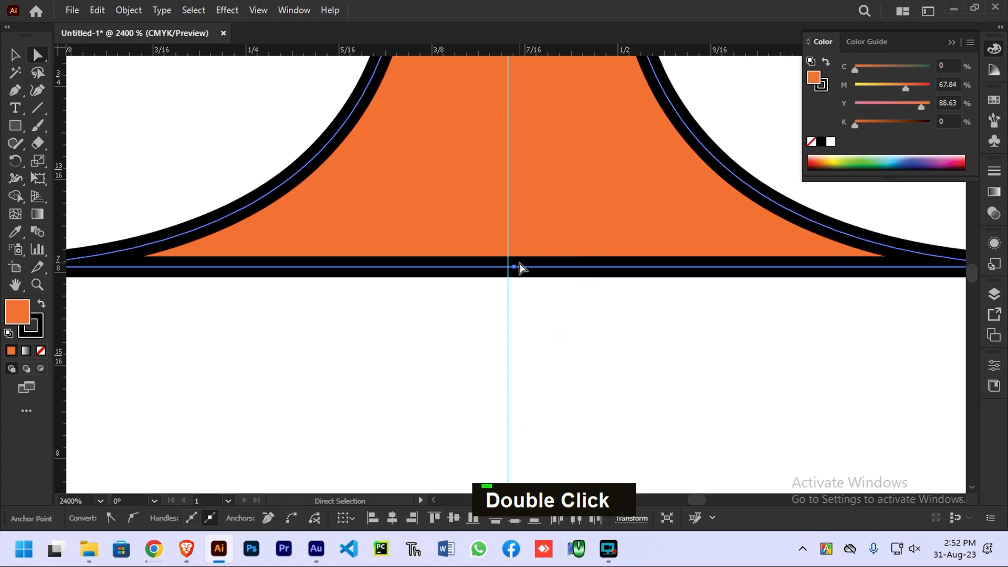
pyautogui.rightClick(519, 268)
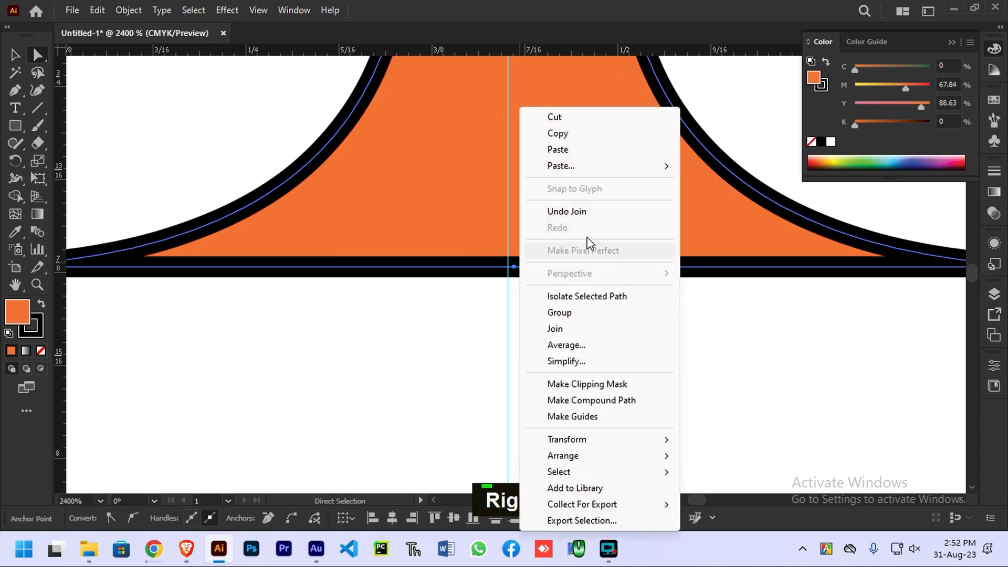
pyautogui.click(579, 332)
pyautogui.click(578, 329)
# Fill the joined spade shape with green, C 61.18, M 0, Y 100, K 0
pyautogui.scroll(-7, 578, 329)
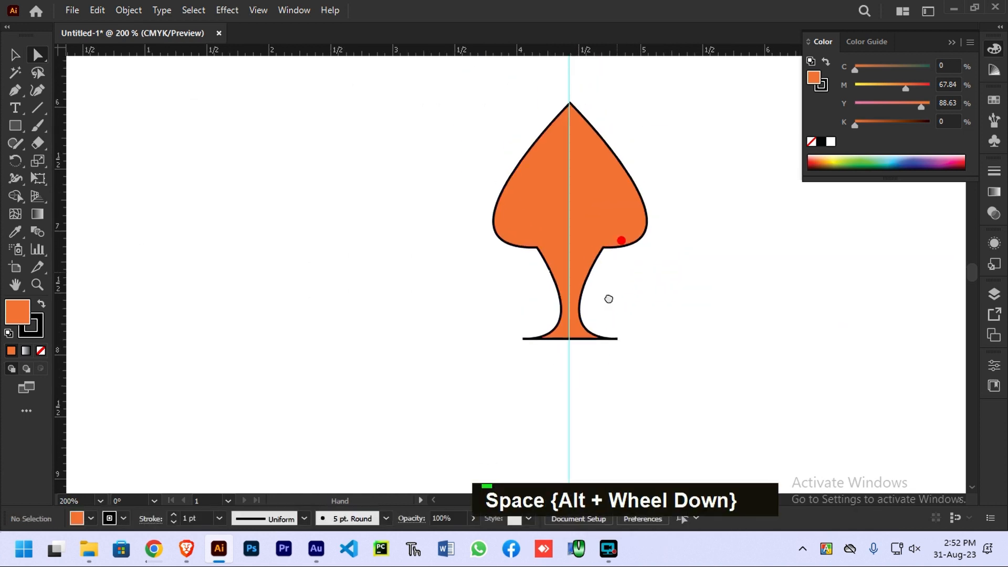
pyautogui.moveTo(609, 300); pyautogui.dragTo(605, 315)
pyautogui.click(602, 245)
pyautogui.click(845, 163)
pyautogui.click(826, 163)
pyautogui.click(848, 163)
pyautogui.click(874, 167)
pyautogui.click(866, 158)
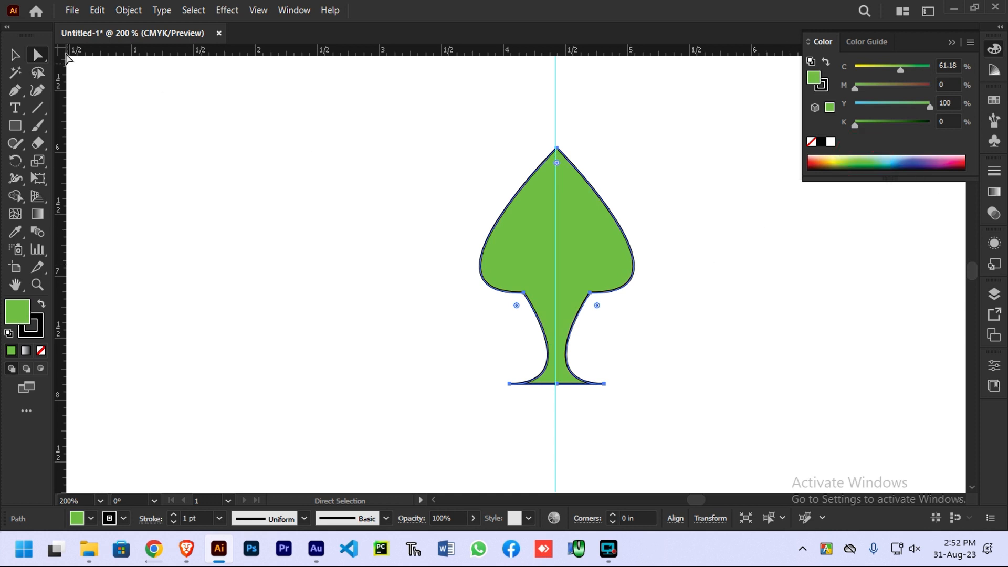
# Move the green spade shape as one object to the left, clear of the guide, and deselect it
pyautogui.click(15, 54)
pyautogui.click(677, 243)
pyautogui.moveTo(622, 270); pyautogui.dragTo(411, 259)
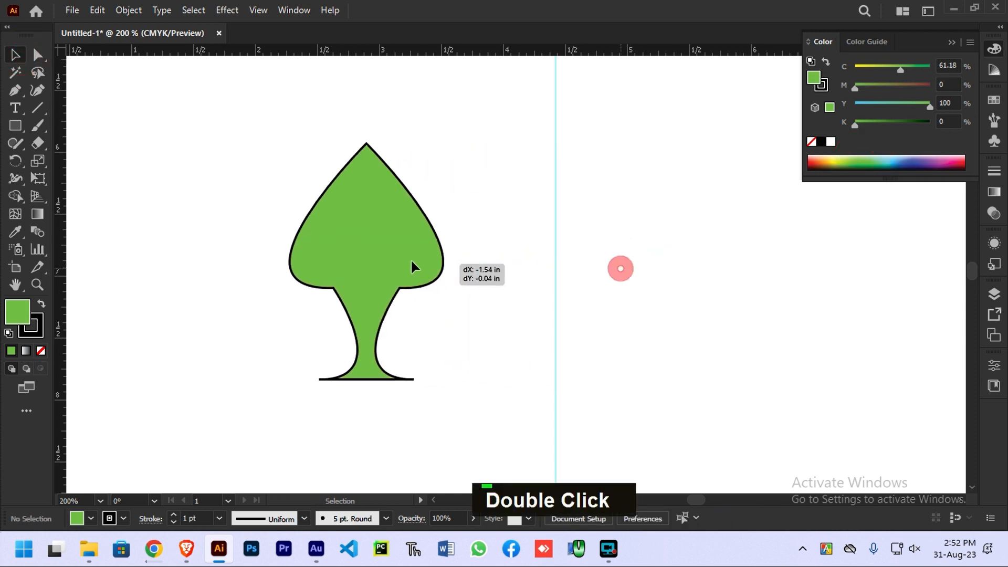
pyautogui.click(652, 261)
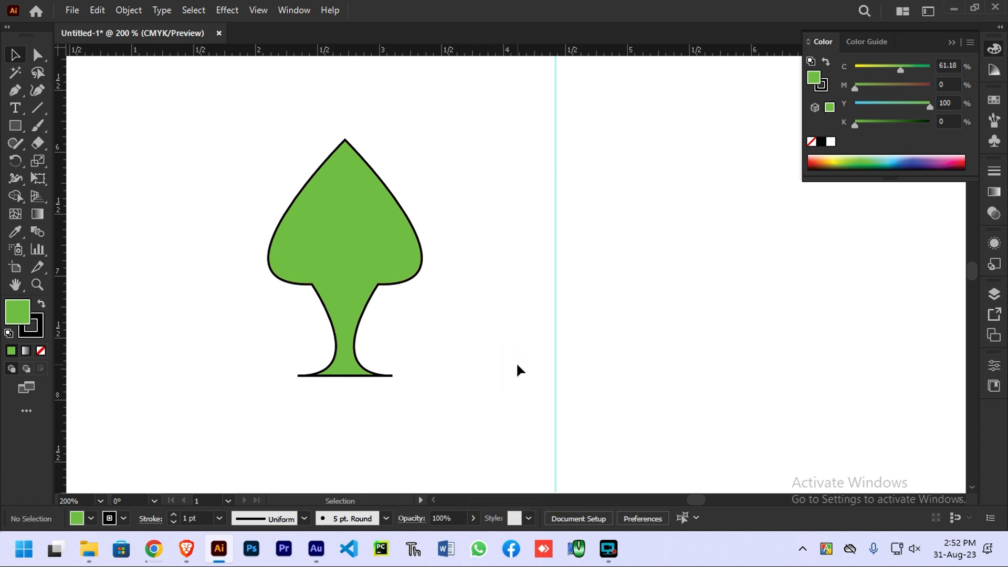
# Examine the green shape's base and upper tip up close, checking that both joins are closed
pyautogui.press('z')
pyautogui.scroll(4, 362, 375)
pyautogui.press('space')
pyautogui.moveTo(351, 367); pyautogui.dragTo(653, 337)
pyautogui.scroll(1, 617, 346)
pyautogui.scroll(1, 617, 345)
pyautogui.scroll(-2, 616, 342)
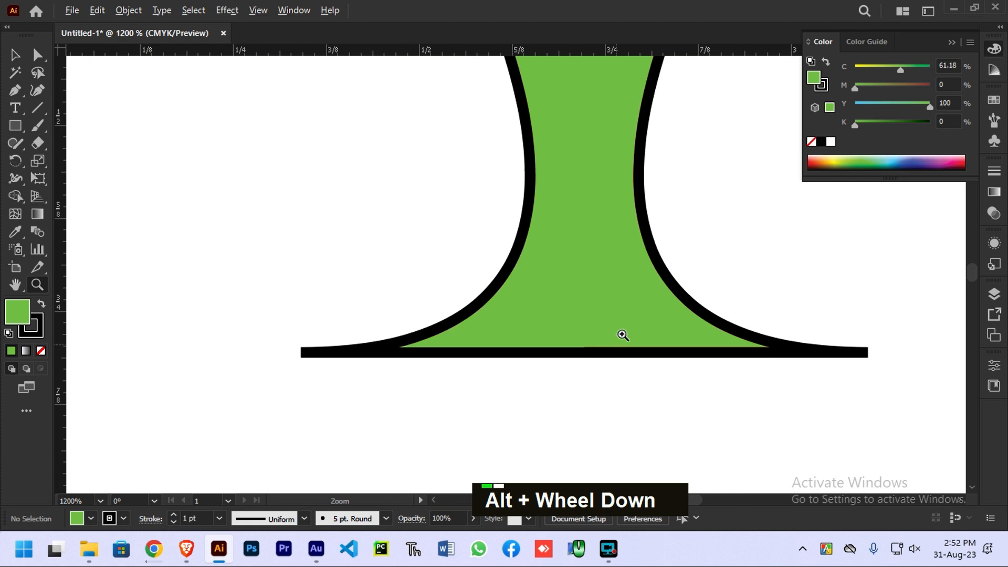
pyautogui.scroll(-1, 638, 302)
pyautogui.press('space')
pyautogui.moveTo(671, 219); pyautogui.dragTo(613, 394)
pyautogui.scroll(4, 567, 138)
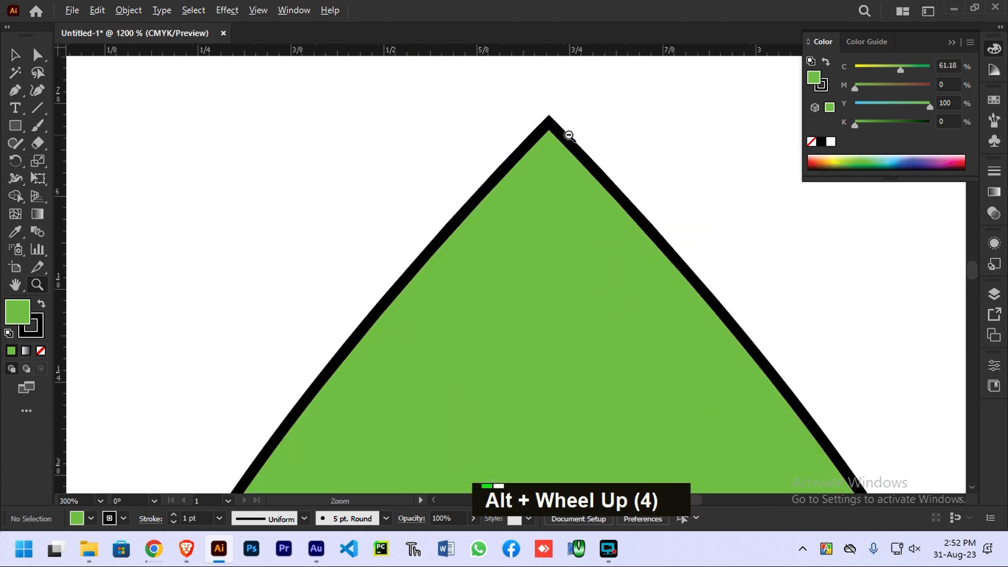
pyautogui.scroll(-6, 568, 137)
pyautogui.press('space')
pyautogui.moveTo(603, 342); pyautogui.dragTo(659, 282)
pyautogui.scroll(5, 615, 314)
pyautogui.scroll(-5, 615, 313)
pyautogui.press('space')
pyautogui.scroll(6, 608, 294)
pyautogui.scroll(-6, 608, 293)
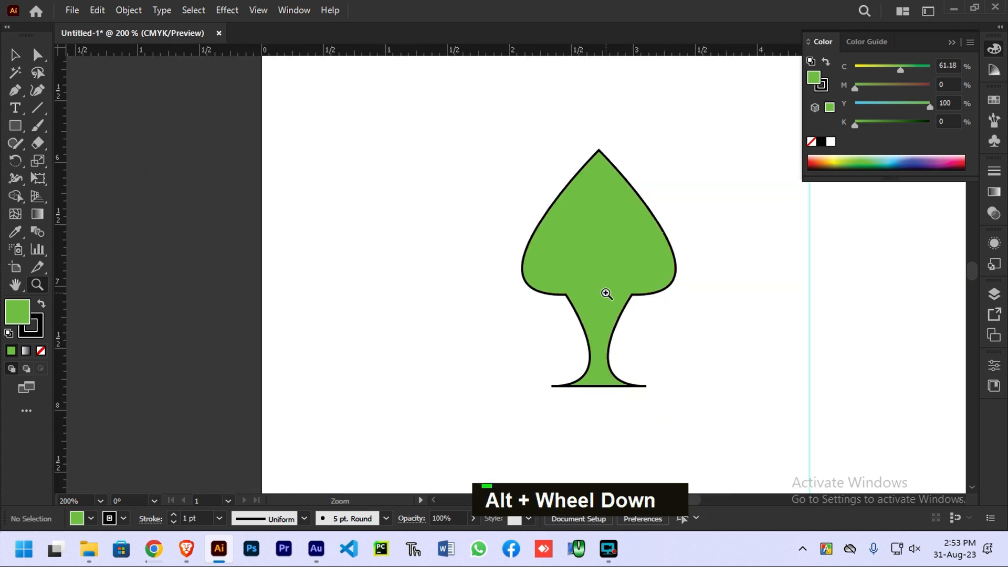